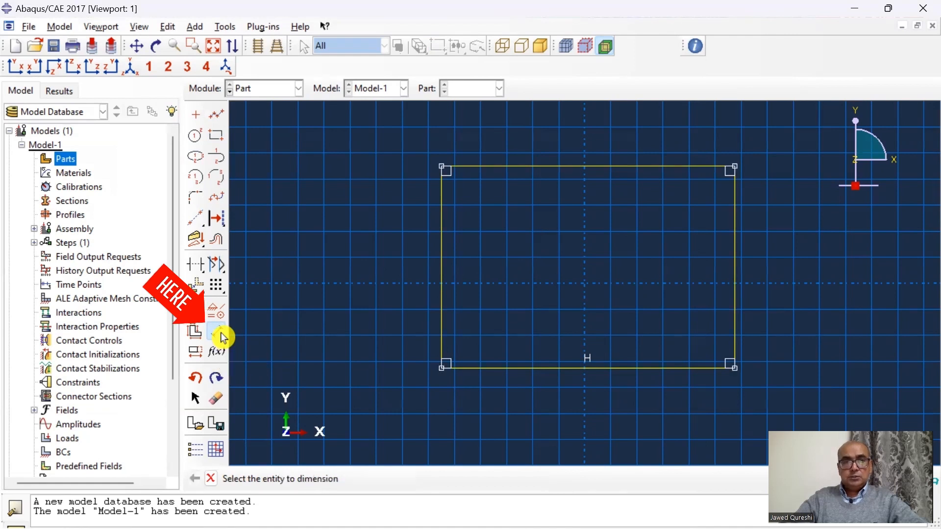
Dimension the rectangle 0.04 wide and 0.04 high, and finish the sketch.
{"action": "left_click", "coordinate": [588, 166]}
{"action": "left_click", "coordinate": [595, 148]}
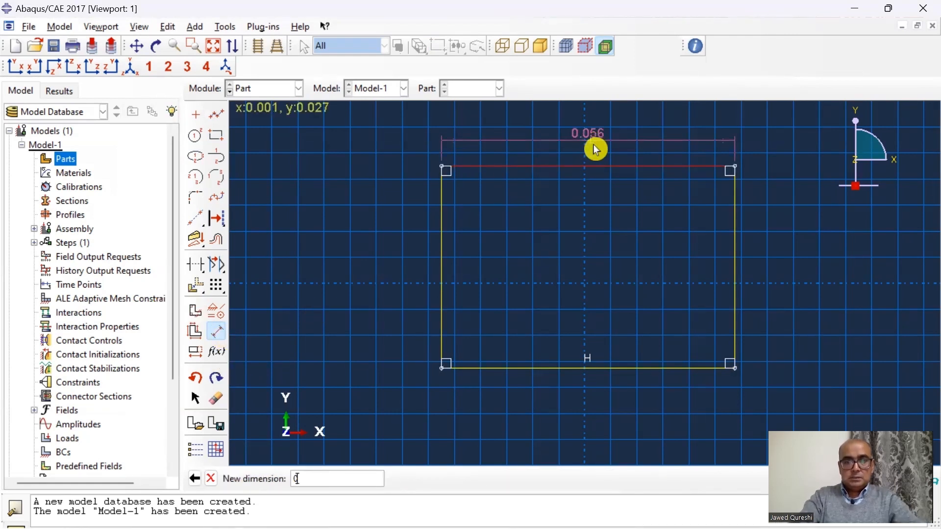
{"action": "key", "text": "Return"}
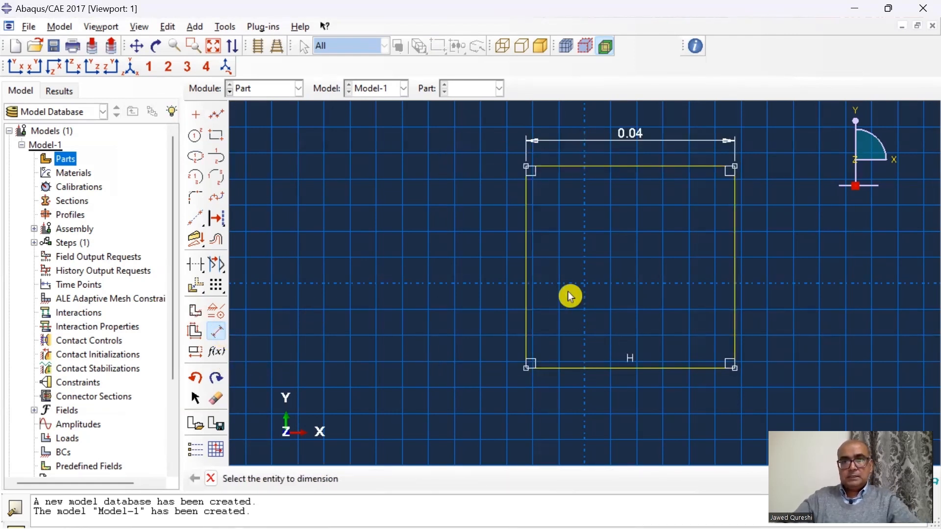
{"action": "left_click", "coordinate": [524, 304]}
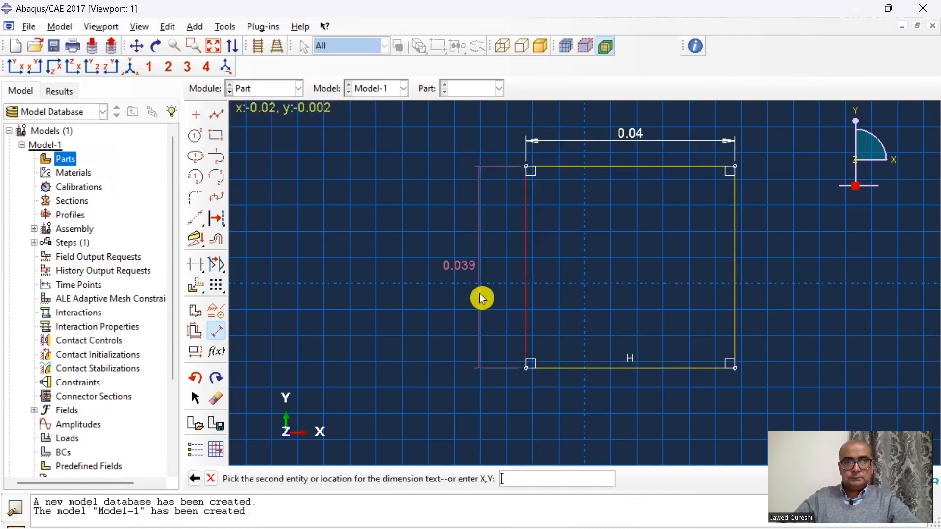
{"action": "left_click", "coordinate": [480, 295]}
{"action": "type", "text": "0.0"}
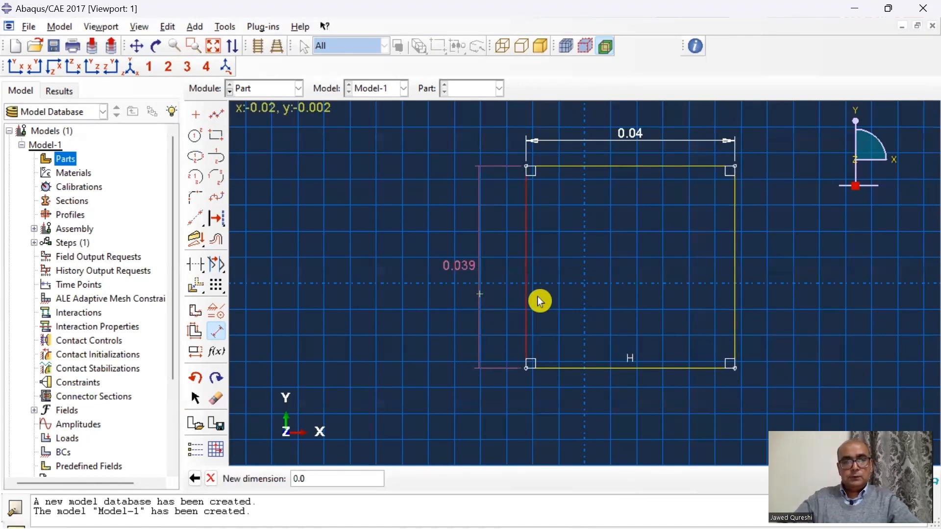
{"action": "type", "text": "4"}
{"action": "key", "text": "Return"}
{"action": "left_click", "coordinate": [399, 480]}
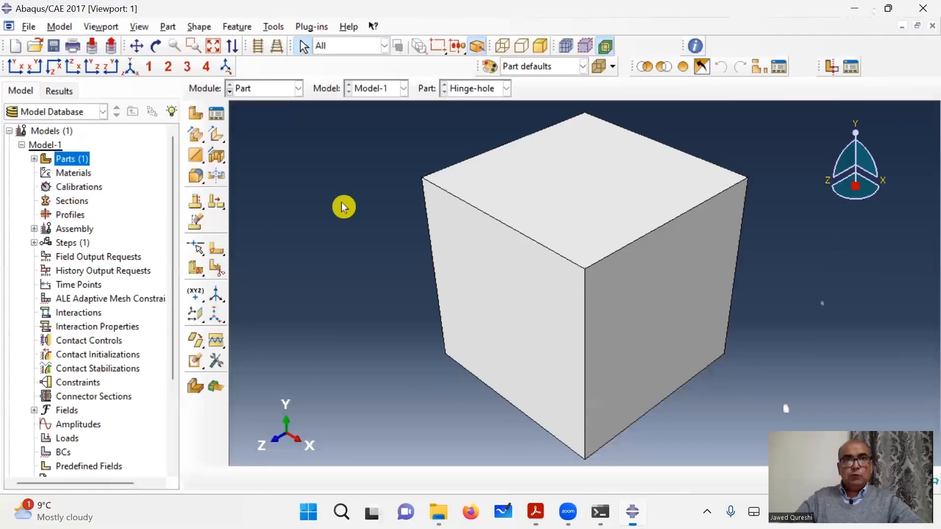
Start a solid extrusion sketch on the cube's front face, with its near vertical edge oriented vertical and on the right.
{"action": "left_click", "coordinate": [199, 27]}
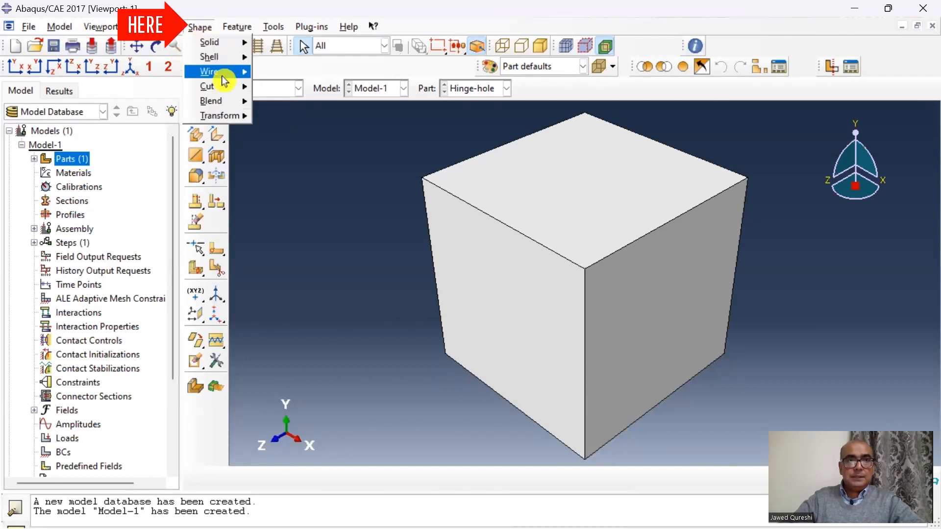
{"action": "mouse_move", "coordinate": [223, 42]}
{"action": "left_click", "coordinate": [280, 49]}
{"action": "left_click", "coordinate": [506, 401]}
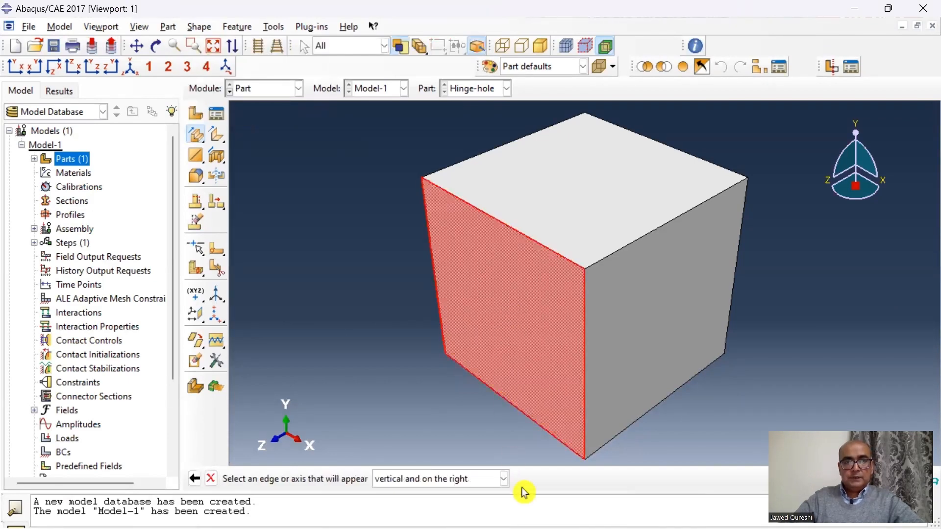
{"action": "left_click", "coordinate": [581, 421]}
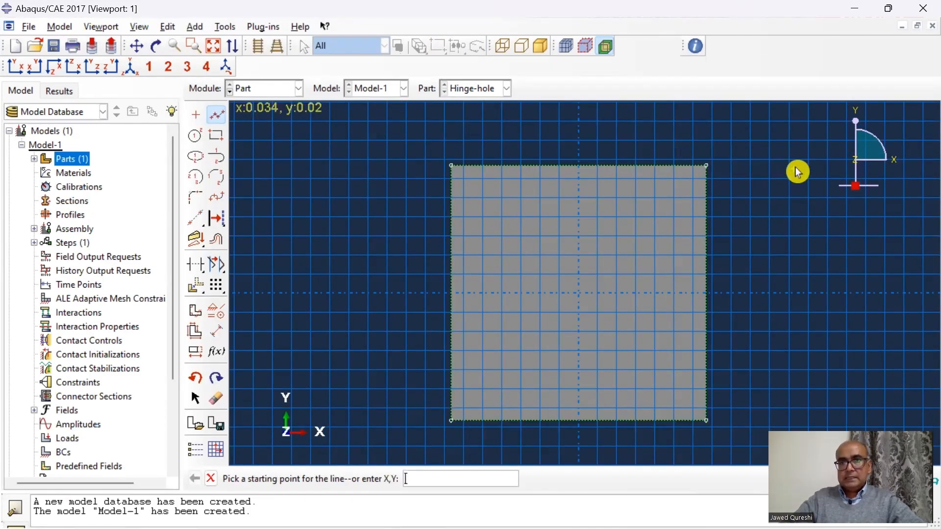
Sketch two separate lines extending outward from the face's upper-right and lower-right corners, about 0.014 and 0.012 long.
{"action": "left_click", "coordinate": [794, 168]}
{"action": "left_click", "coordinate": [716, 167]}
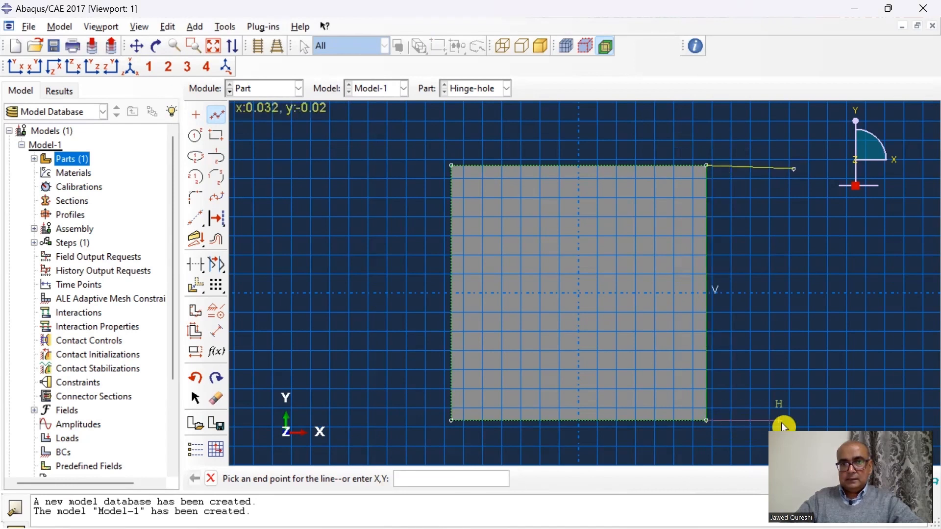
{"action": "left_click", "coordinate": [779, 420]}
{"action": "right_click", "coordinate": [804, 336]}
{"action": "left_click", "coordinate": [859, 403]}
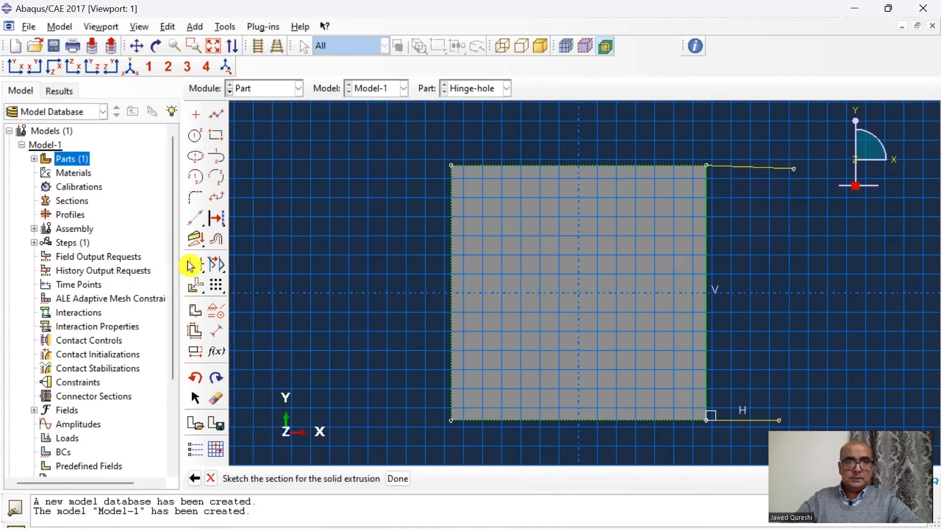
Apply a horizontal constraint to the upper line extending from the face.
{"action": "left_click", "coordinate": [217, 311]}
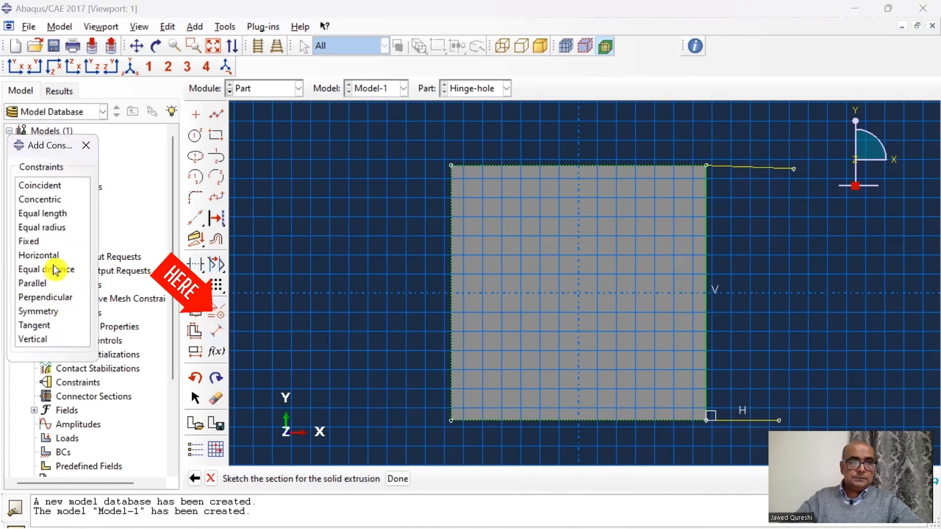
{"action": "left_click", "coordinate": [46, 256]}
{"action": "left_click", "coordinate": [767, 169]}
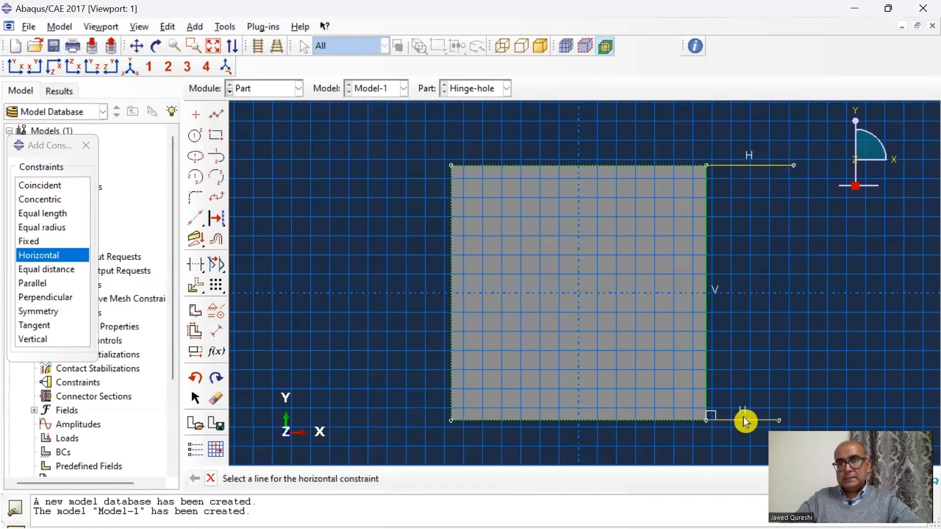
{"action": "left_click", "coordinate": [85, 145]}
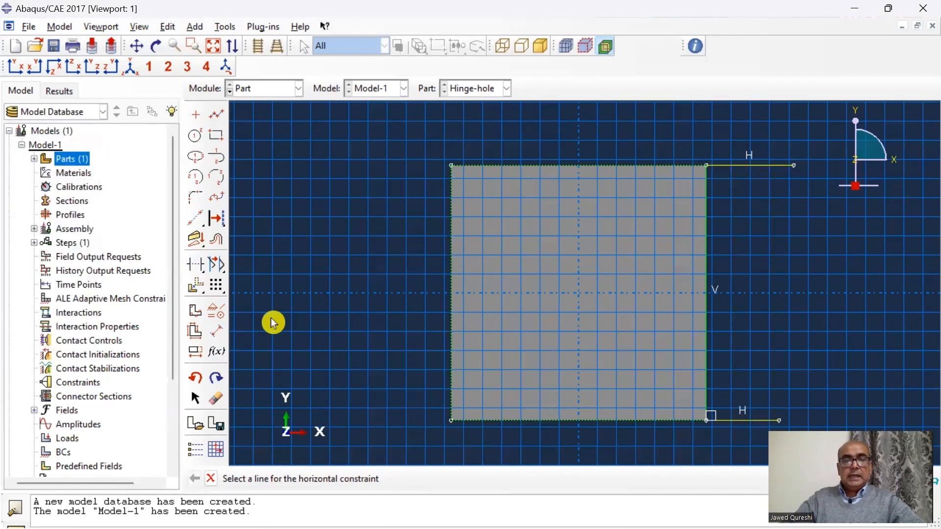
Apply an equal length constraint to the upper and lower lines extending from the face.
{"action": "left_click", "coordinate": [217, 311]}
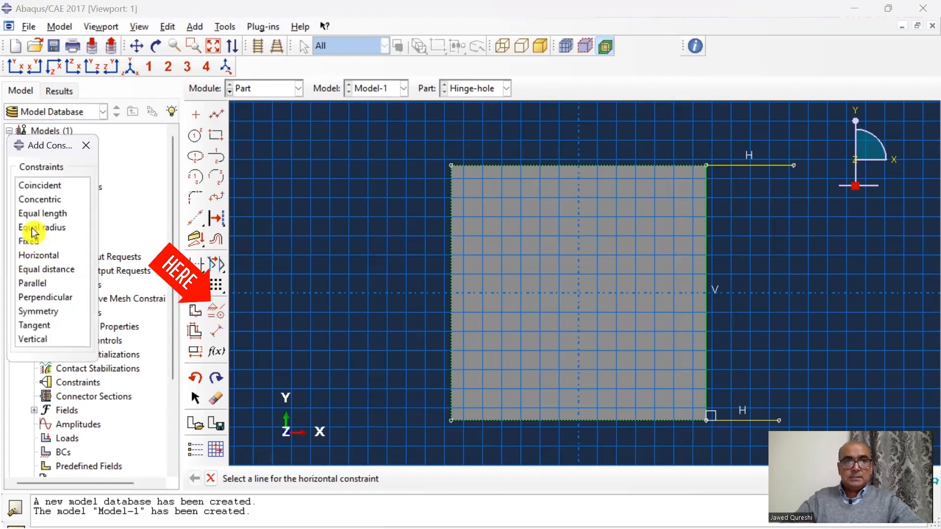
{"action": "left_click", "coordinate": [55, 213]}
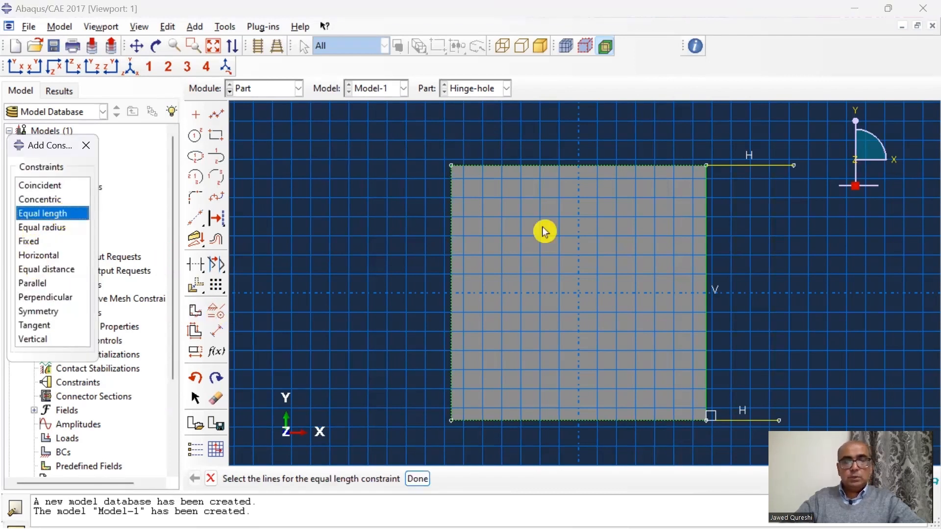
{"action": "left_click", "coordinate": [762, 168]}
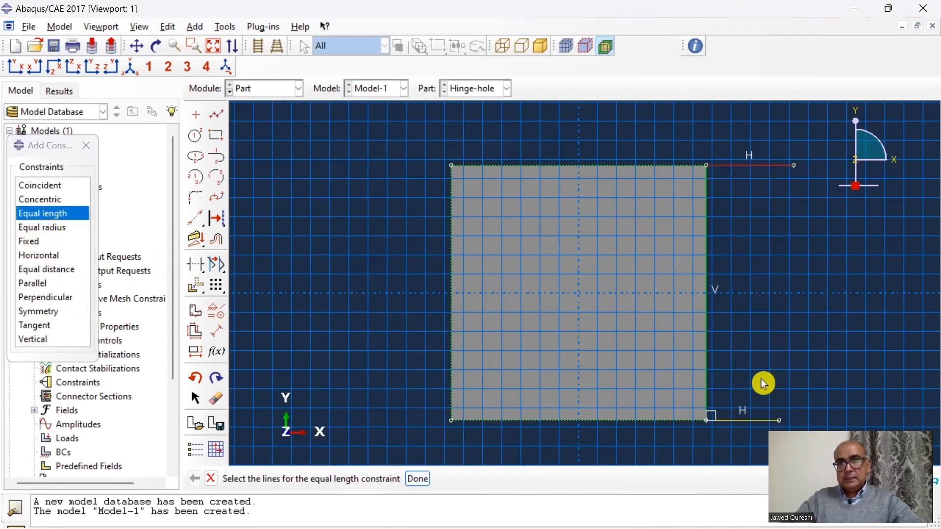
{"action": "left_click", "coordinate": [763, 422]}
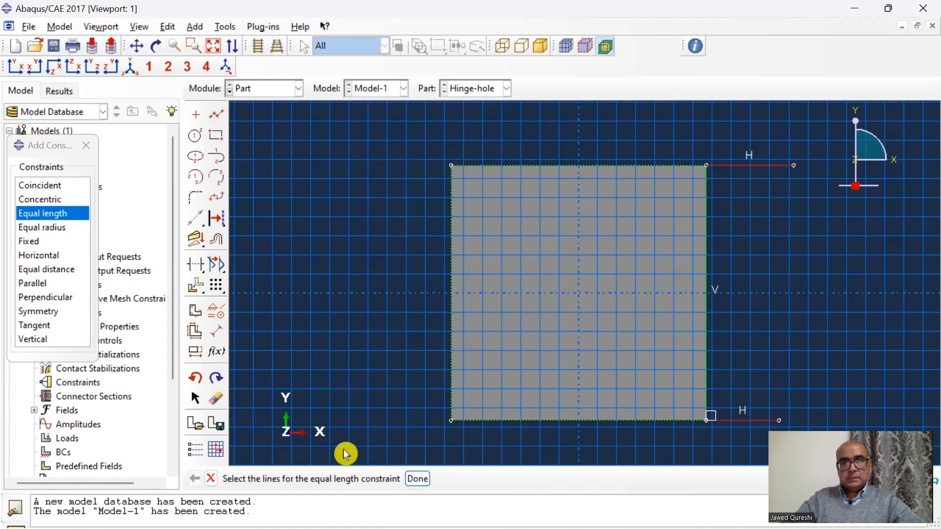
{"action": "left_click", "coordinate": [417, 479]}
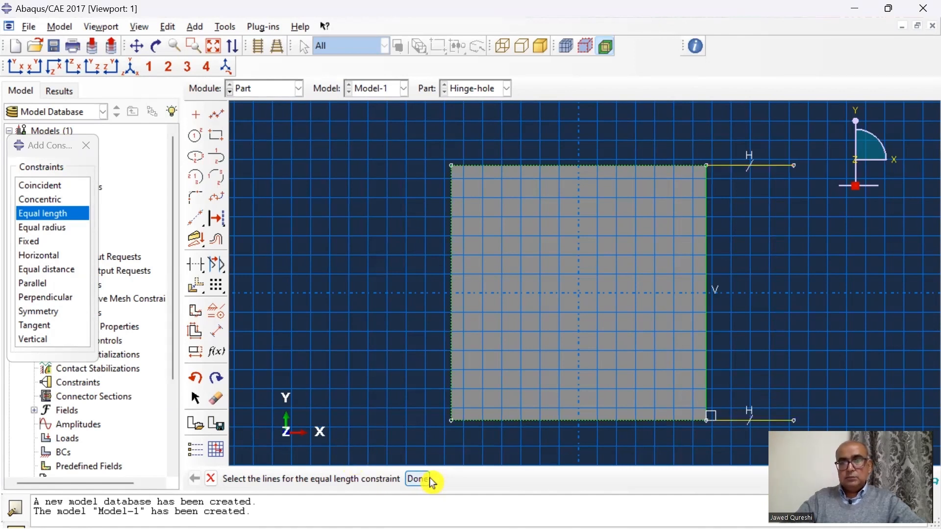
{"action": "left_click", "coordinate": [86, 146]}
Dimension the upper extending line's length as 0.02.
{"action": "left_click", "coordinate": [218, 334]}
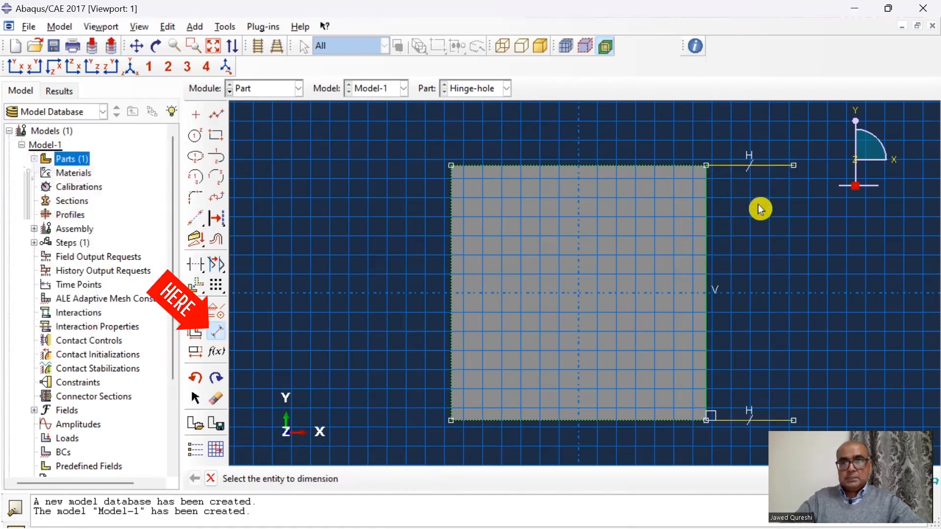
{"action": "left_click", "coordinate": [763, 165]}
{"action": "left_click", "coordinate": [761, 145]}
{"action": "type", "text": "0"}
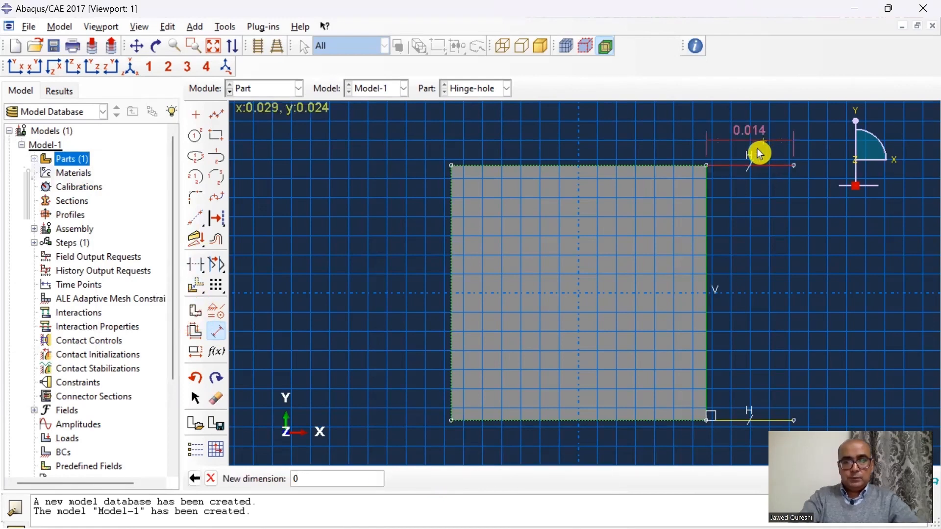
{"action": "type", "text": ".02"}
{"action": "key", "text": "Return"}
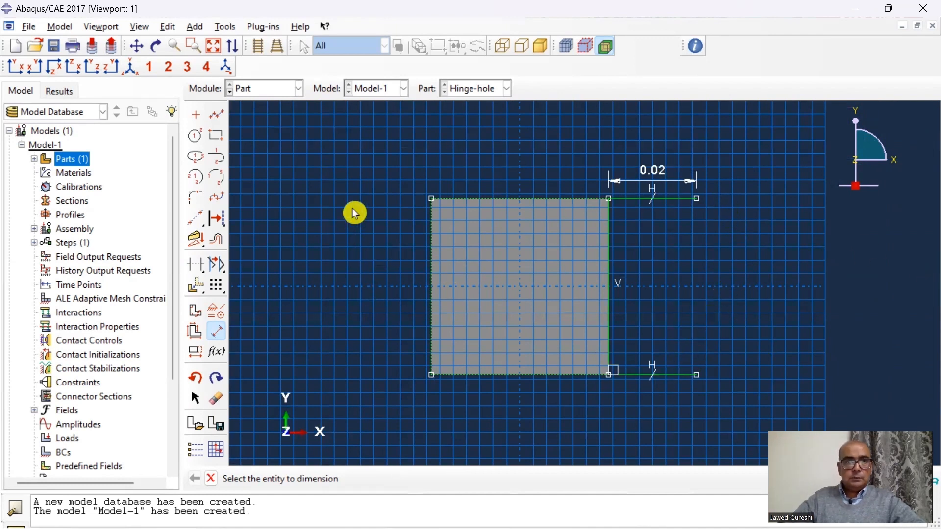
Draw a three-point arc joining the free ends of the two horizontal lines, bulging away from the square face.
{"action": "left_click", "coordinate": [216, 183]}
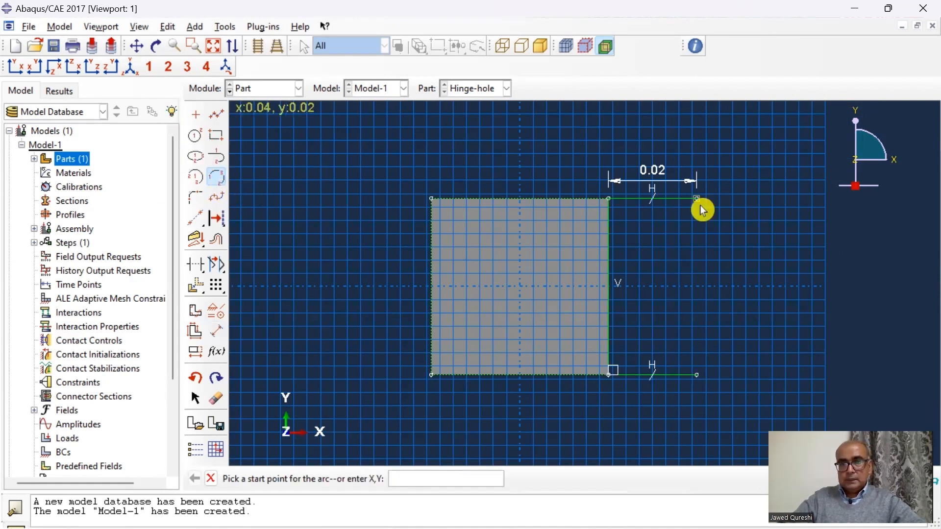
{"action": "left_click", "coordinate": [697, 199]}
{"action": "left_click", "coordinate": [697, 376]}
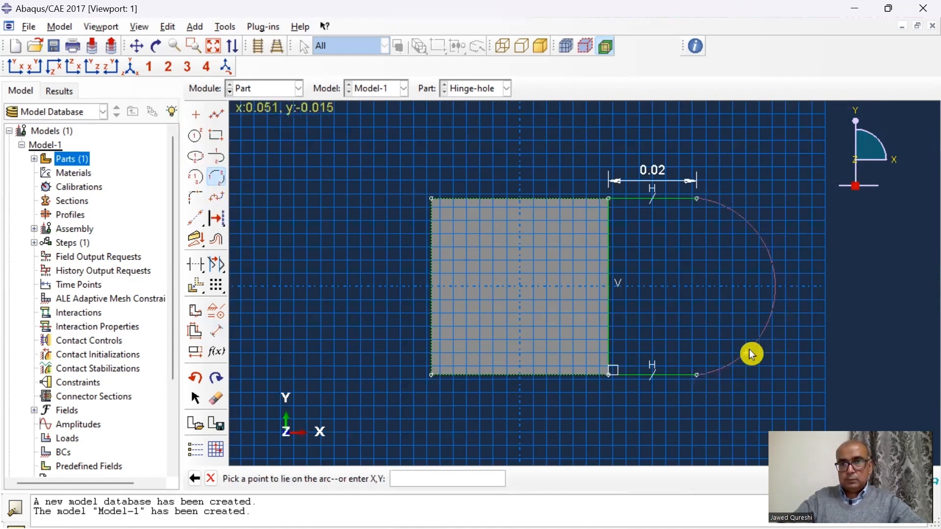
{"action": "left_click", "coordinate": [872, 283]}
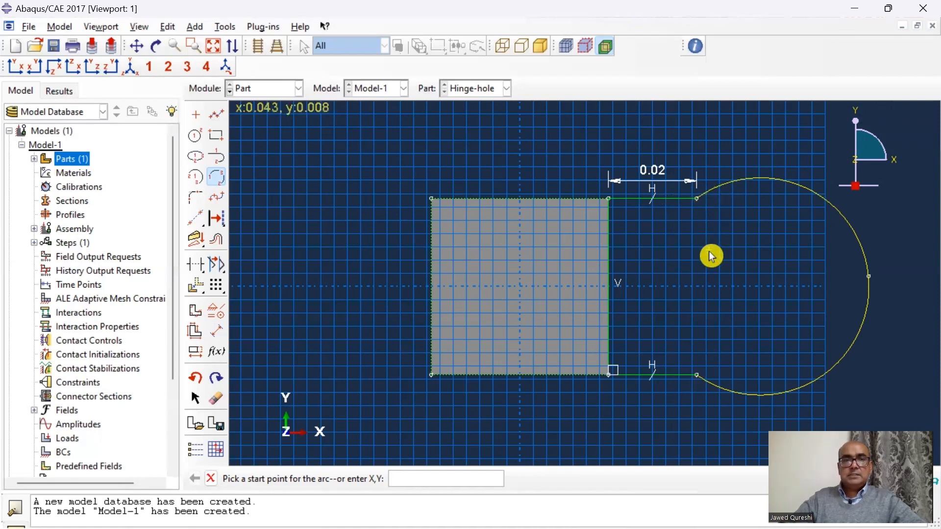
Apply tangent constraints between the arc and both the upper and lower horizontal lines.
{"action": "left_click", "coordinate": [217, 312]}
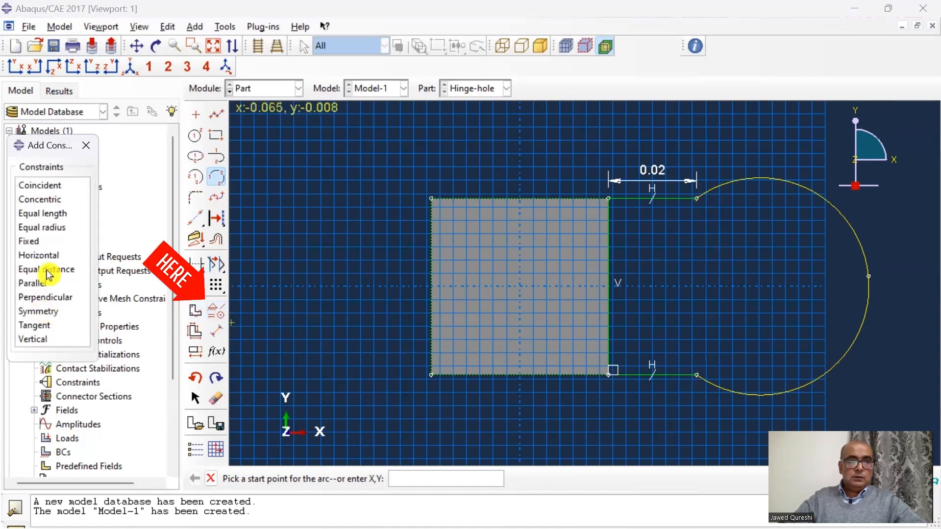
{"action": "left_click", "coordinate": [51, 325]}
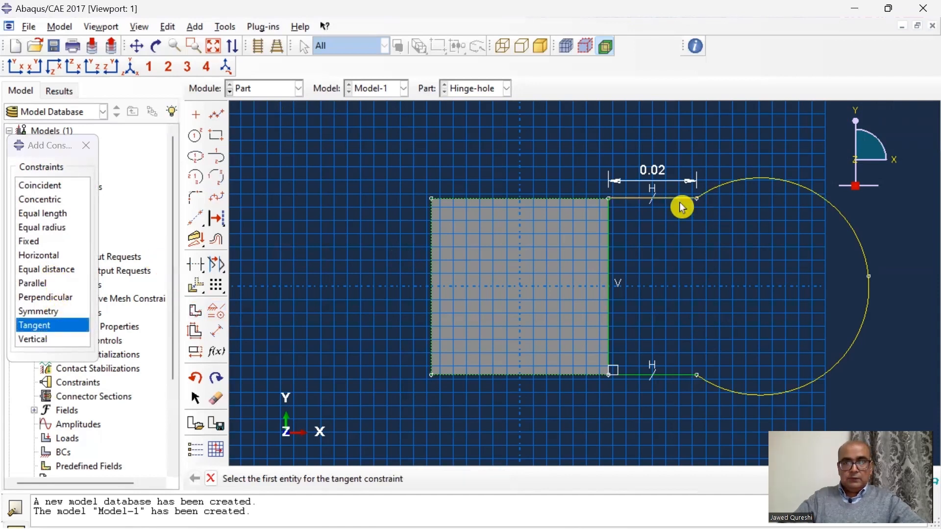
{"action": "left_click", "coordinate": [681, 203]}
{"action": "left_click", "coordinate": [719, 196]}
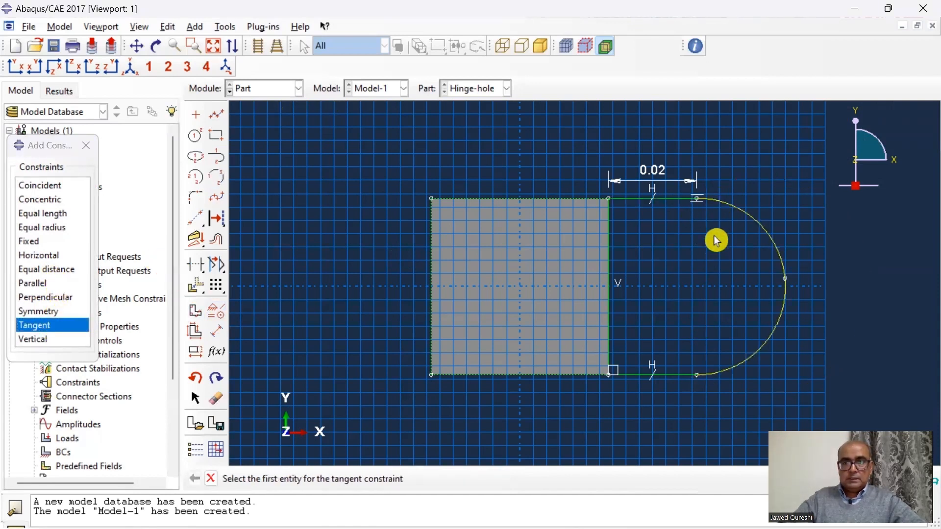
{"action": "left_click", "coordinate": [678, 382]}
{"action": "left_click", "coordinate": [722, 378]}
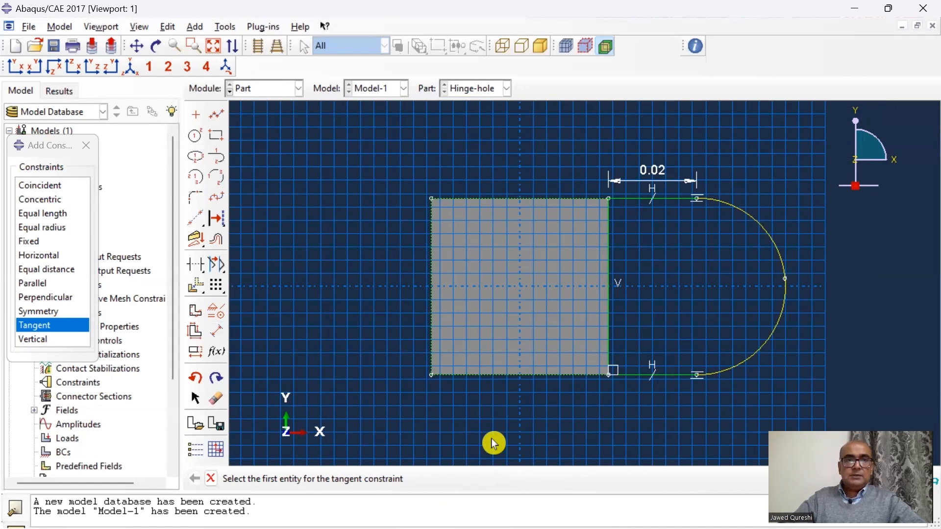
Draw a circle with a radius of about 0.011 inside the rounded end of the flange profile.
{"action": "left_click", "coordinate": [197, 141]}
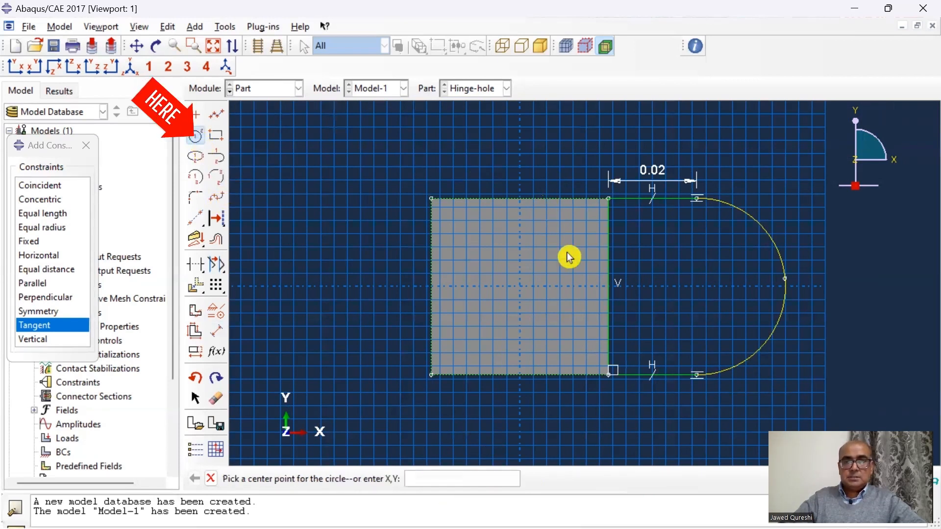
{"action": "left_click", "coordinate": [709, 286]}
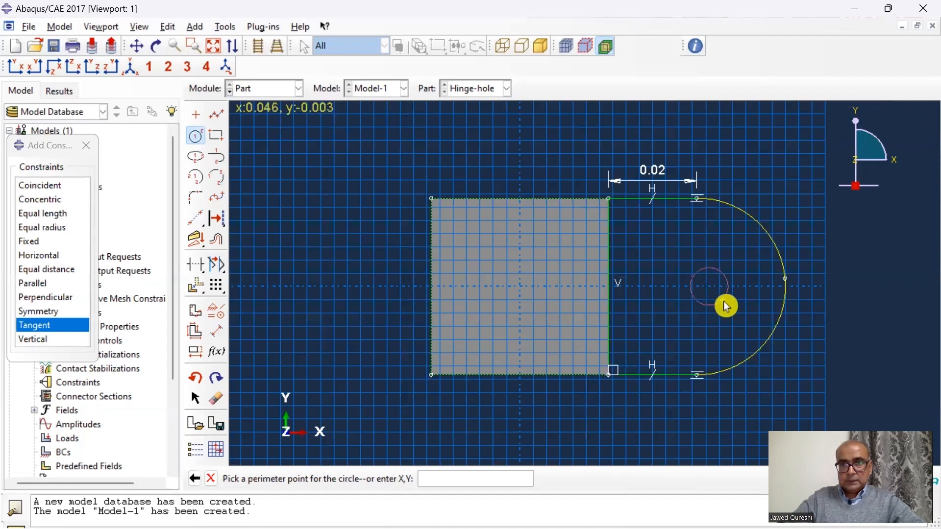
{"action": "left_click", "coordinate": [749, 313]}
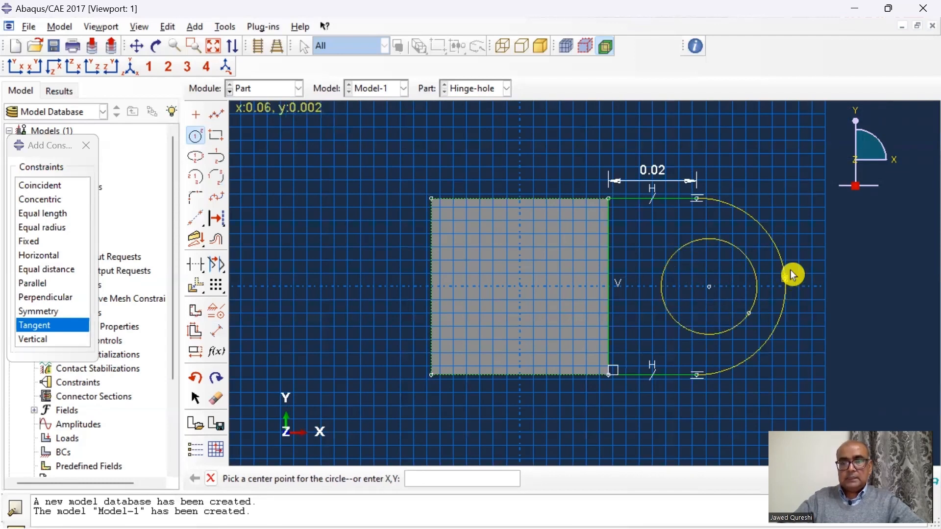
{"action": "key", "text": "Escape"}
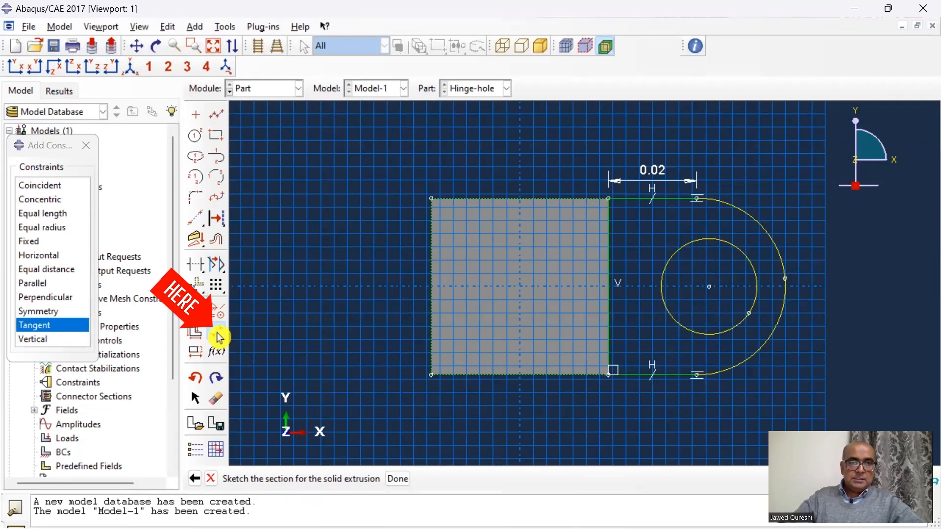
Dimension the circle's radius as 0.01.
{"action": "left_click", "coordinate": [218, 335]}
{"action": "left_click", "coordinate": [730, 332]}
{"action": "left_click", "coordinate": [782, 371]}
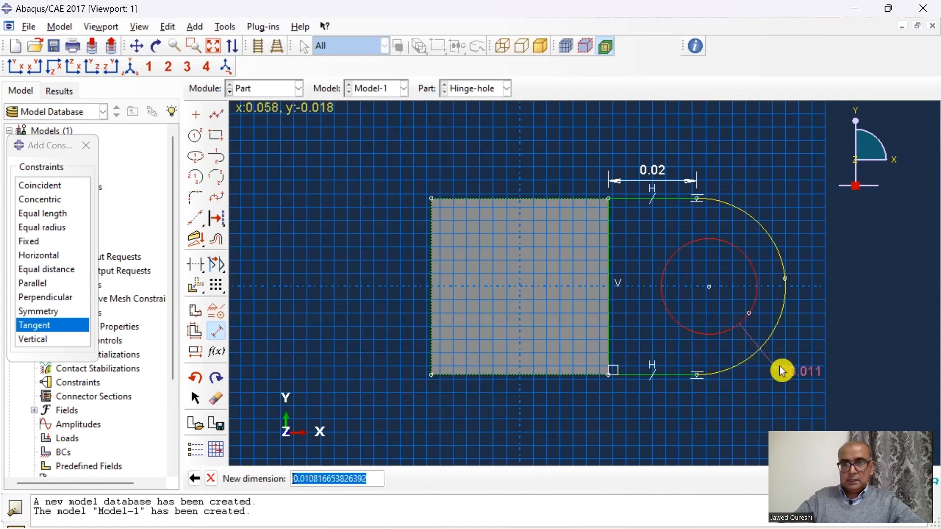
{"action": "type", "text": "0.01"}
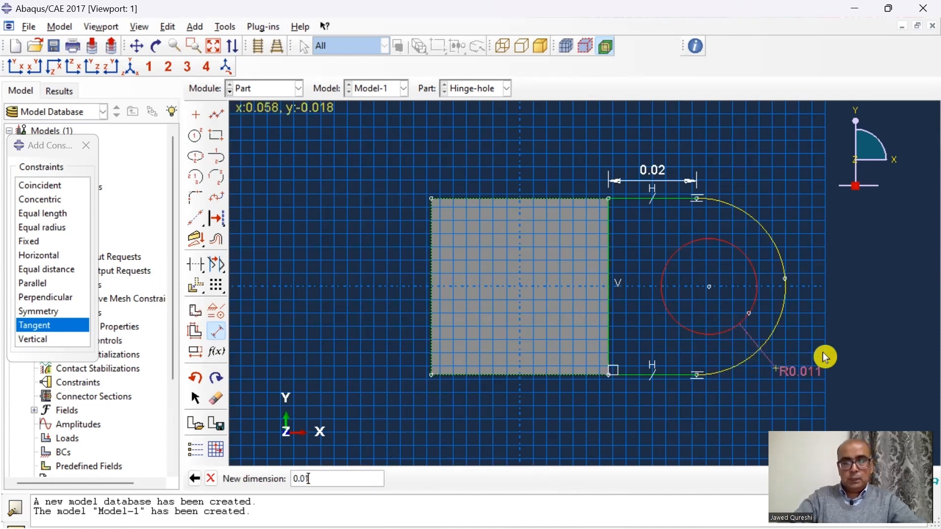
{"action": "key", "text": "Return"}
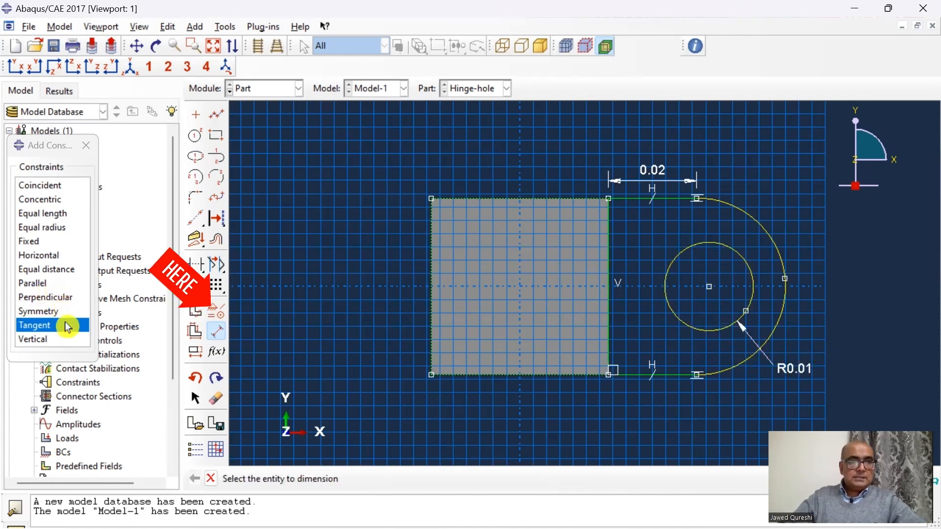
Apply a concentric constraint between the flange's end arc and the hole circle.
{"action": "left_click", "coordinate": [58, 199]}
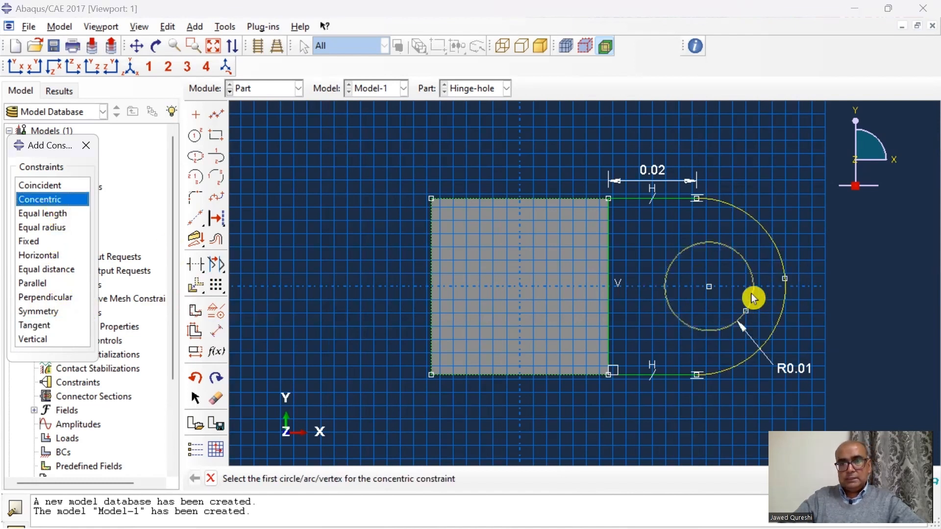
{"action": "left_click", "coordinate": [777, 259]}
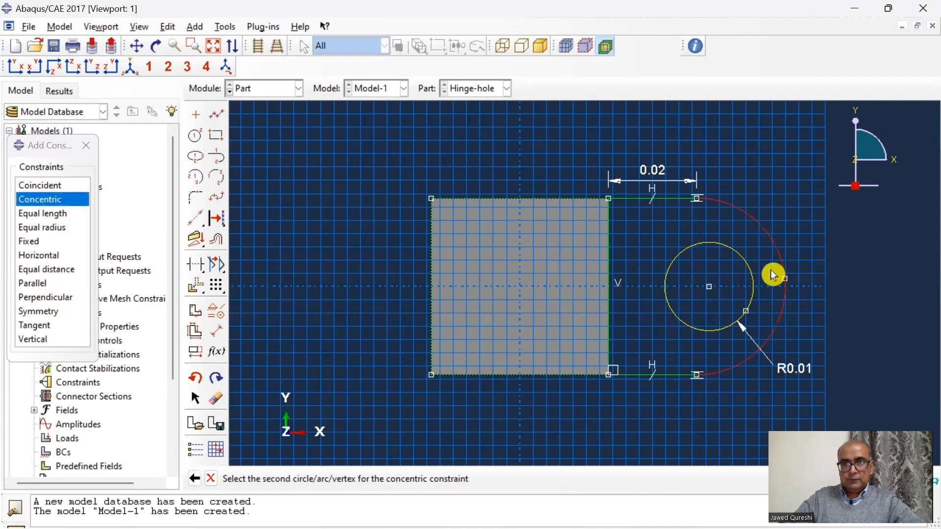
{"action": "left_click", "coordinate": [753, 276]}
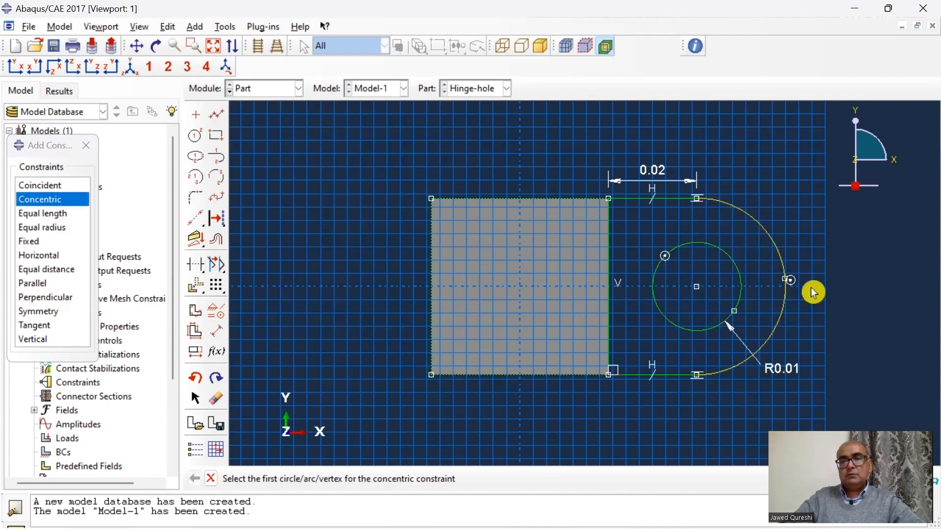
Finish the flange sketch and extrude it as a blind extrusion 0.02 deep with the direction flipped.
{"action": "key", "text": "Escape"}
{"action": "left_click", "coordinate": [399, 479]}
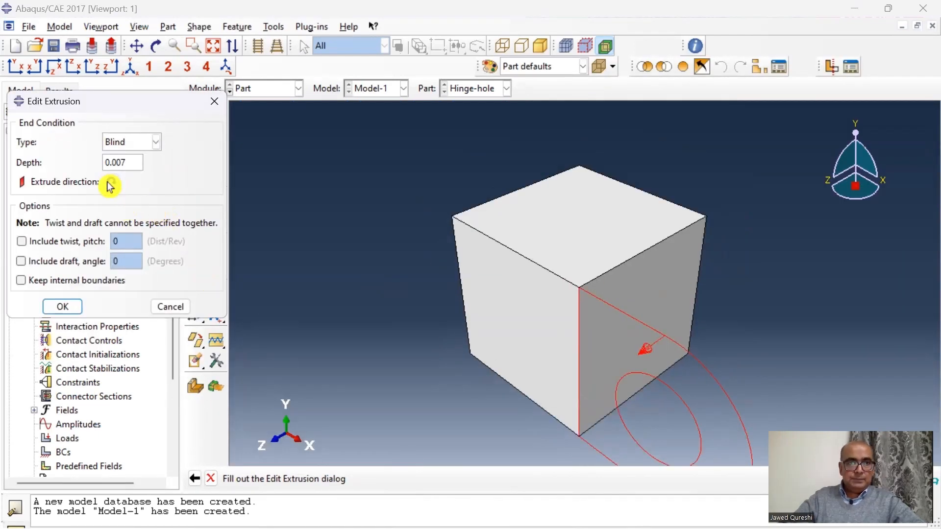
{"action": "left_click", "coordinate": [112, 185]}
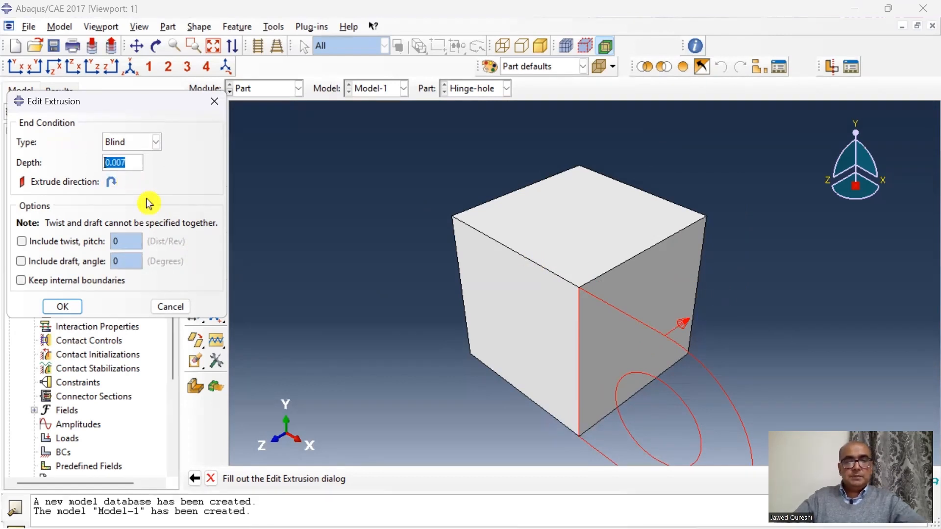
{"action": "left_click", "coordinate": [64, 307]}
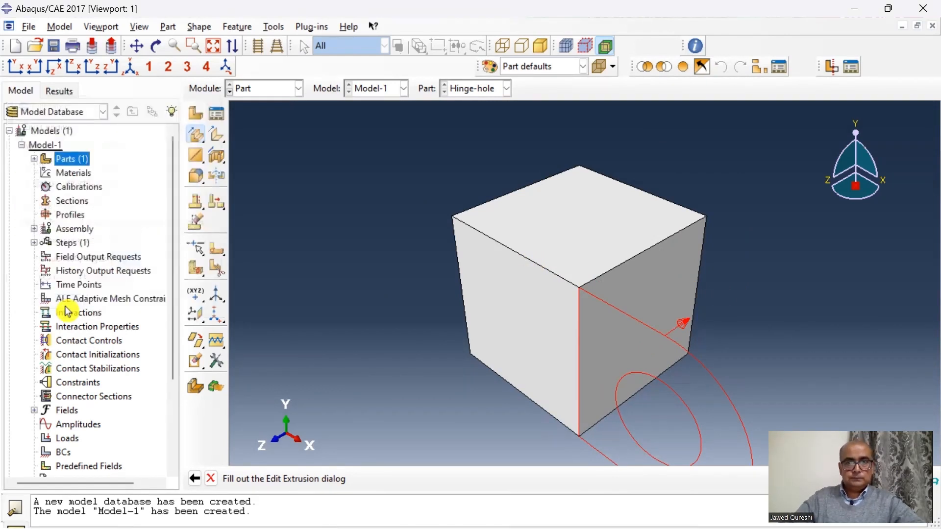
Edit the Solid extrude-2 feature of the Hinge-hole part so that internal boundaries are kept.
{"action": "double_click", "coordinate": [37, 164]}
{"action": "left_click", "coordinate": [47, 172]}
{"action": "left_click", "coordinate": [59, 187]}
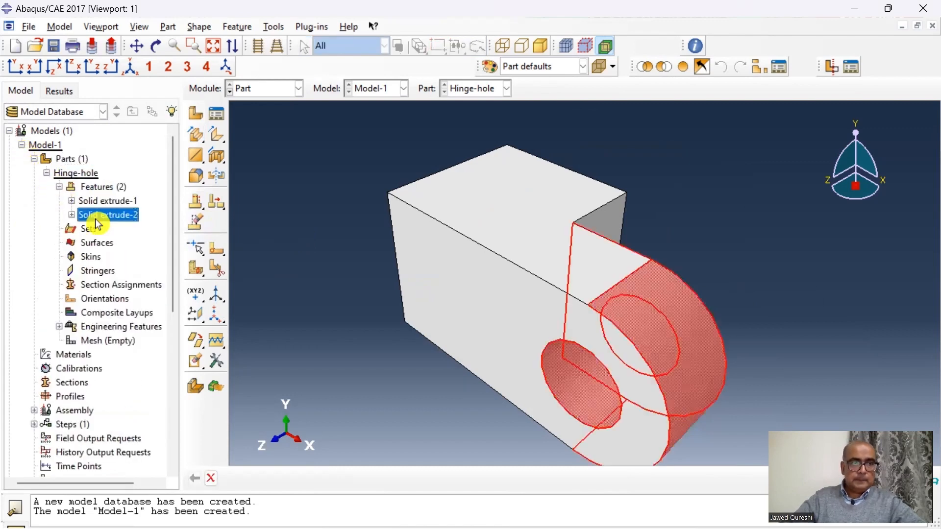
{"action": "double_click", "coordinate": [97, 216]}
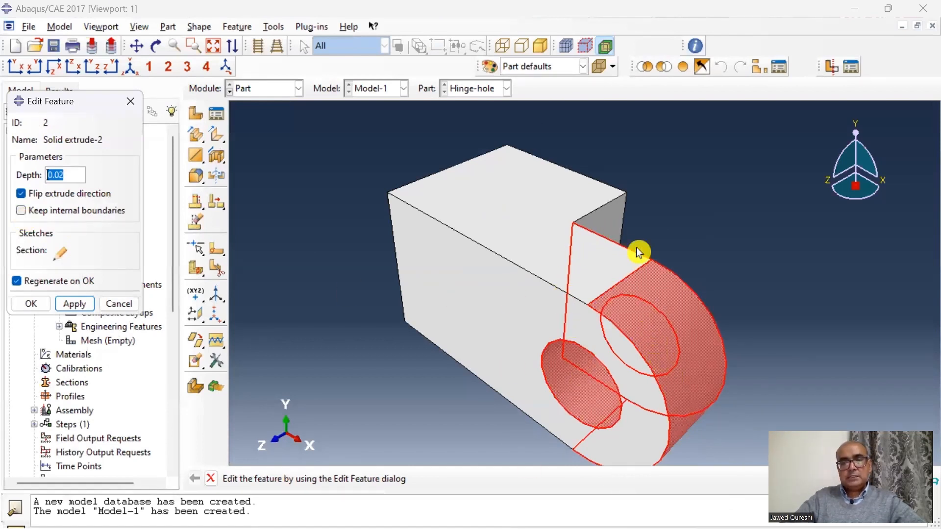
{"action": "left_click", "coordinate": [22, 211]}
{"action": "left_click", "coordinate": [72, 306]}
{"action": "left_click", "coordinate": [32, 307]}
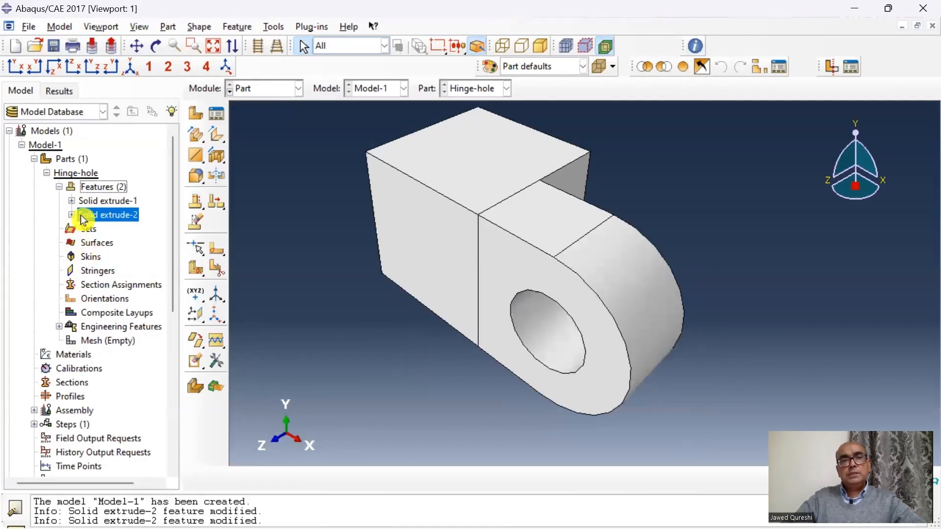
Set the hole's radius to 0.012 in the section sketch of Solid extrude-2, and regenerate the part's features.
{"action": "left_click", "coordinate": [115, 200]}
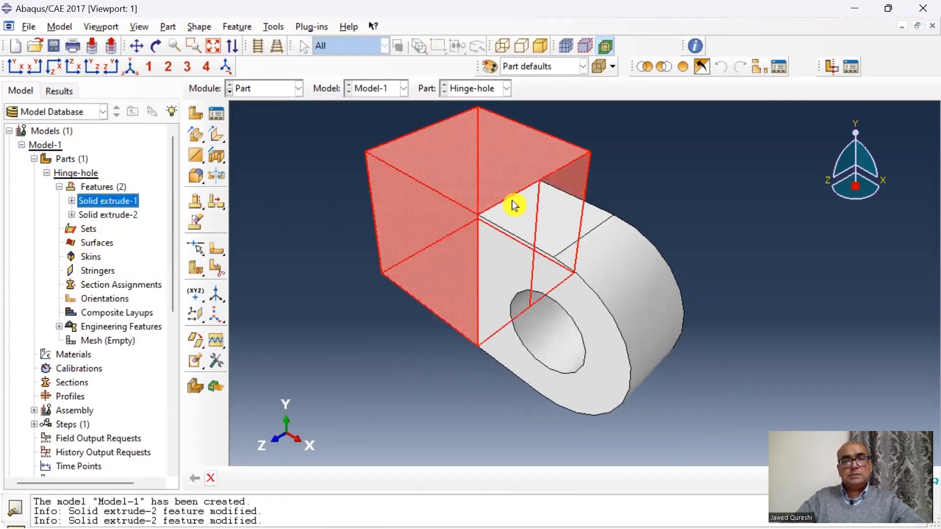
{"action": "left_click", "coordinate": [120, 215]}
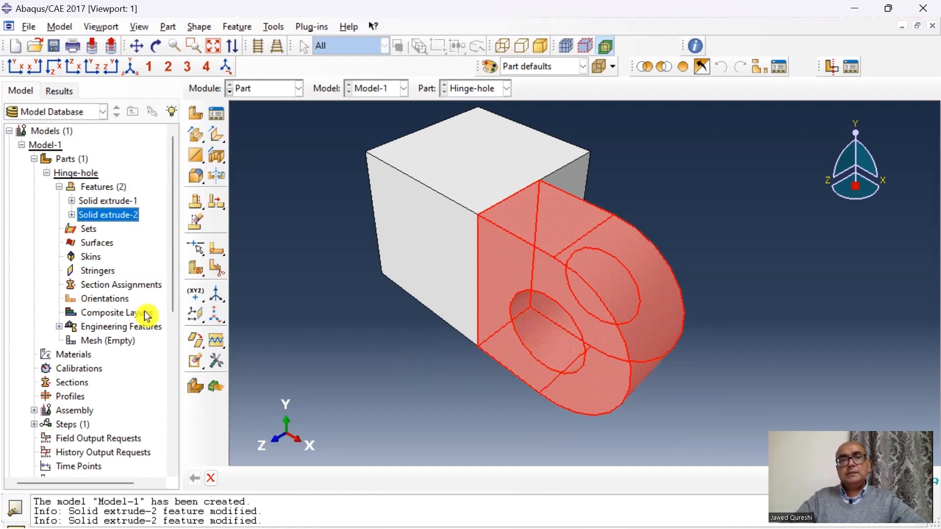
{"action": "left_click", "coordinate": [72, 215]}
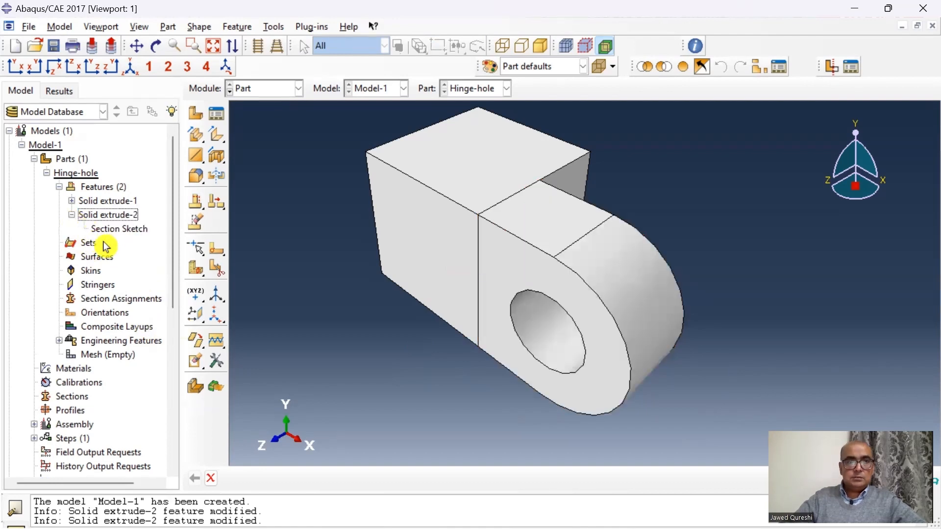
{"action": "double_click", "coordinate": [115, 230]}
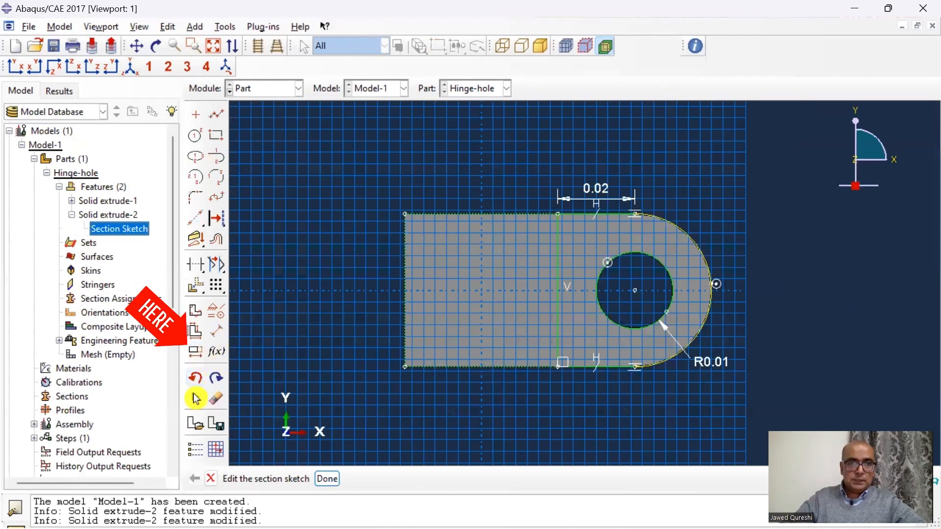
{"action": "left_click", "coordinate": [198, 354]}
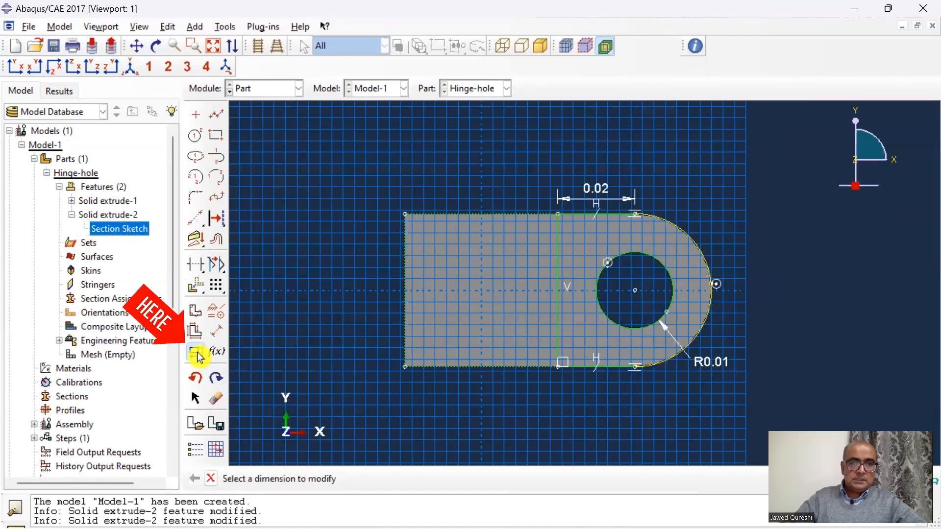
{"action": "left_click", "coordinate": [700, 372]}
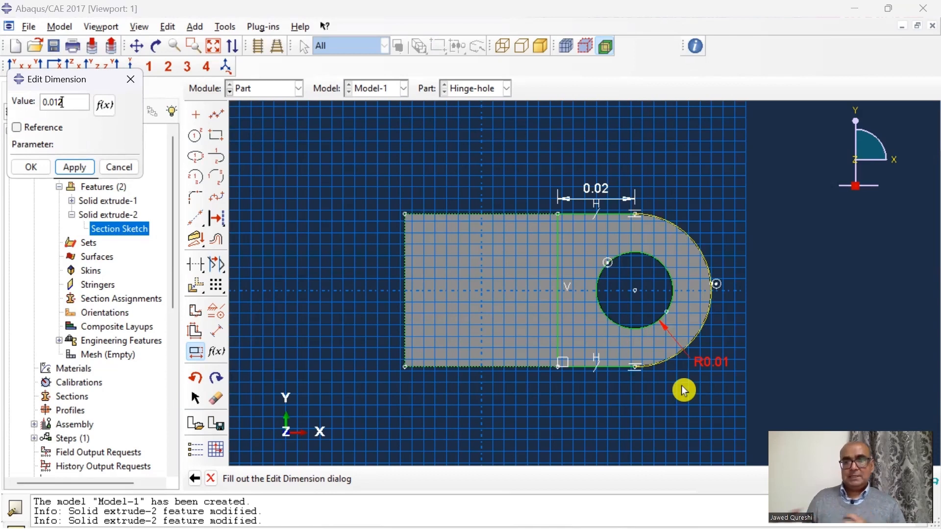
{"action": "key", "text": "Return"}
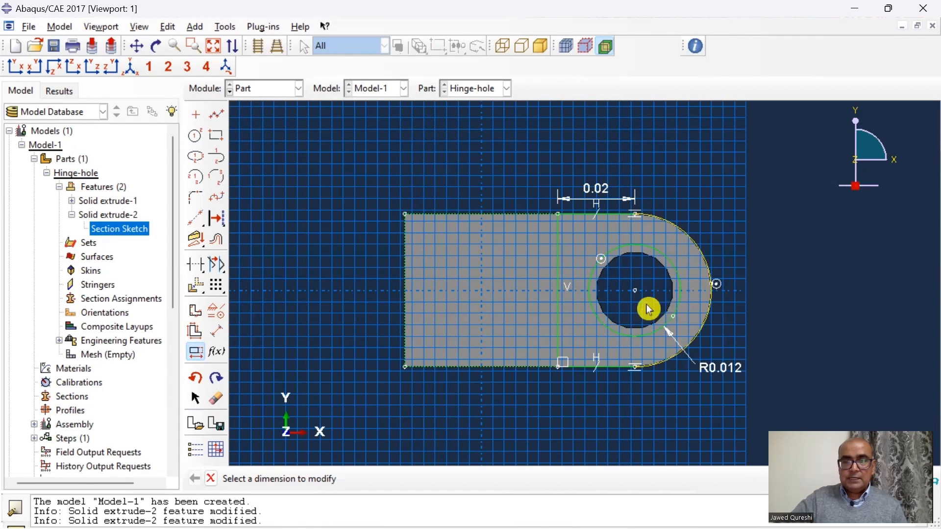
{"action": "right_click", "coordinate": [292, 223]}
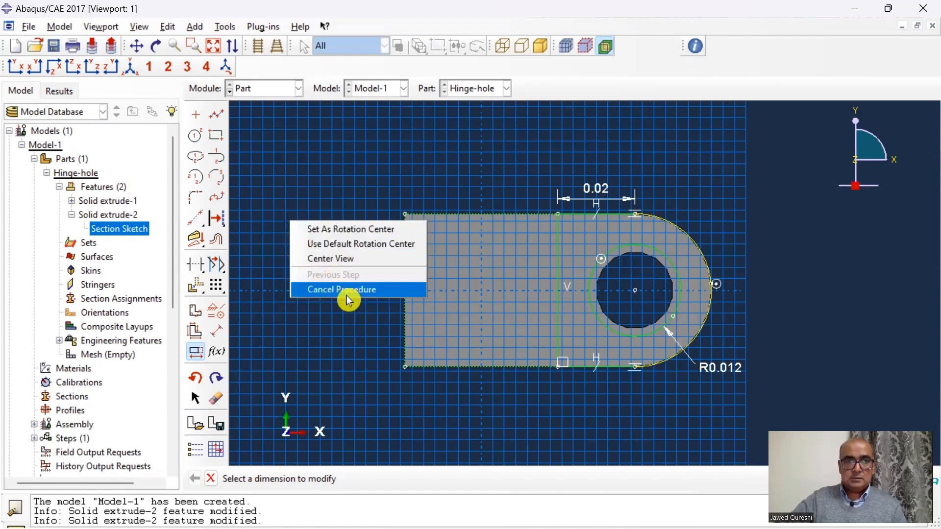
{"action": "left_click", "coordinate": [348, 290]}
{"action": "key", "text": "Return"}
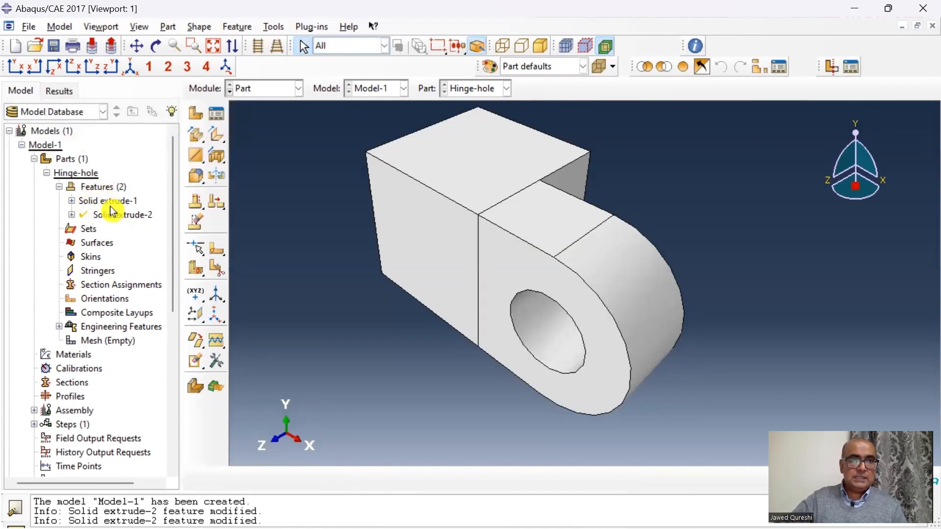
{"action": "right_click", "coordinate": [104, 191]}
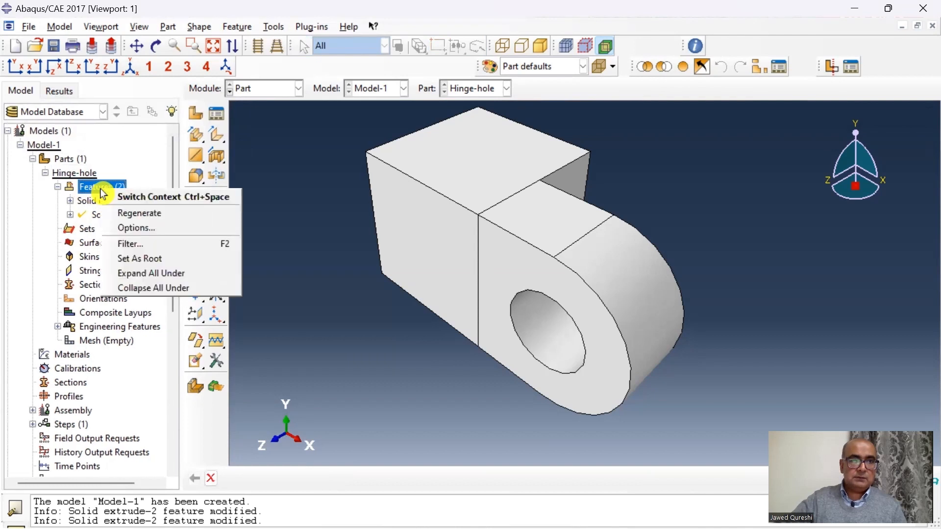
{"action": "left_click", "coordinate": [147, 218]}
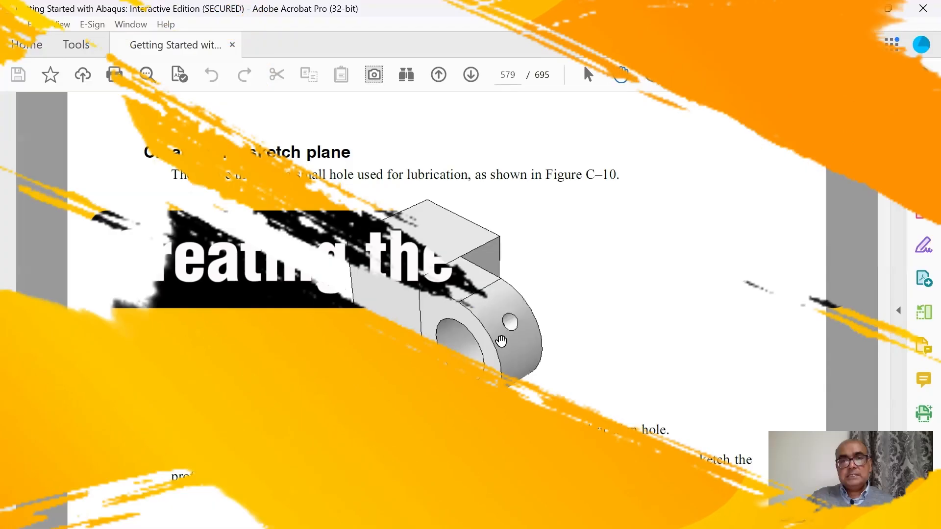
Create a datum point by edge parameter, a quarter of the way along the flange's front arc from its upper end.
{"action": "scroll", "coordinate": [598, 346], "scroll_direction": "down", "scroll_amount": 7}
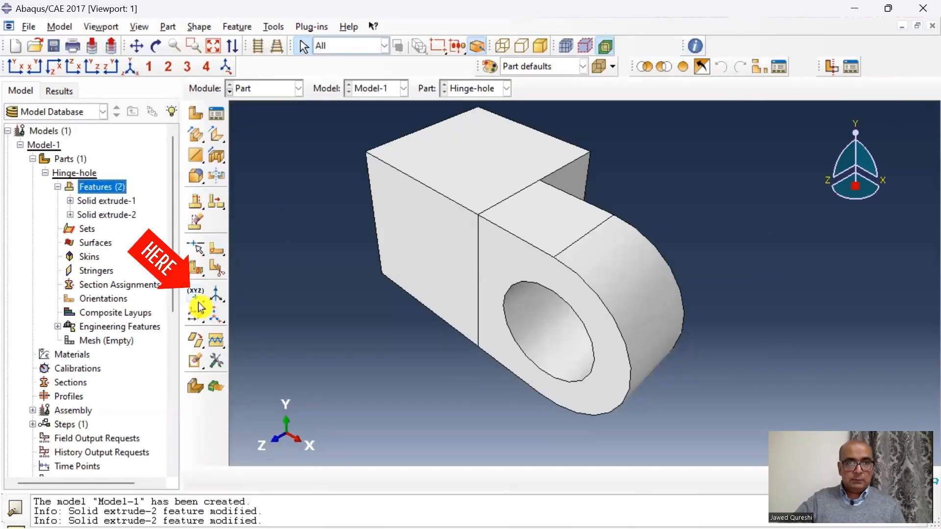
{"action": "left_click", "coordinate": [198, 307]}
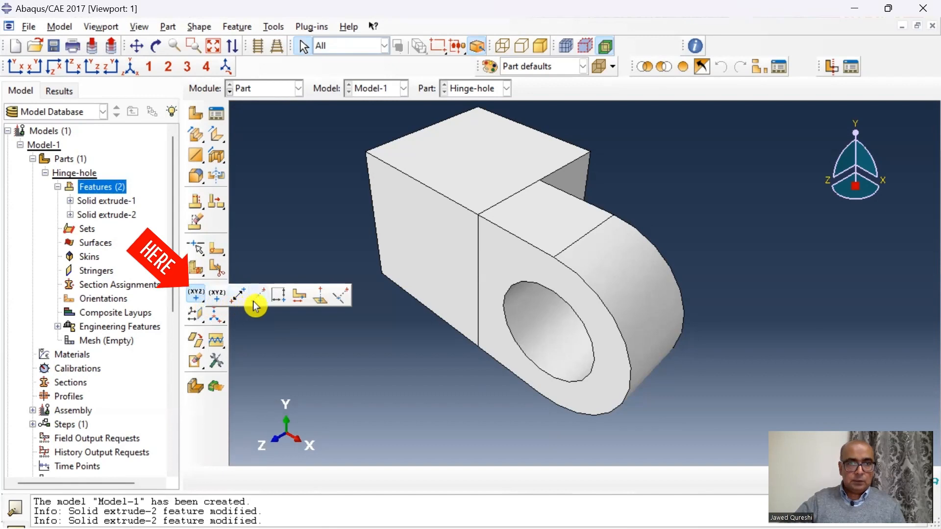
{"action": "left_click", "coordinate": [298, 301]}
{"action": "left_click", "coordinate": [630, 364]}
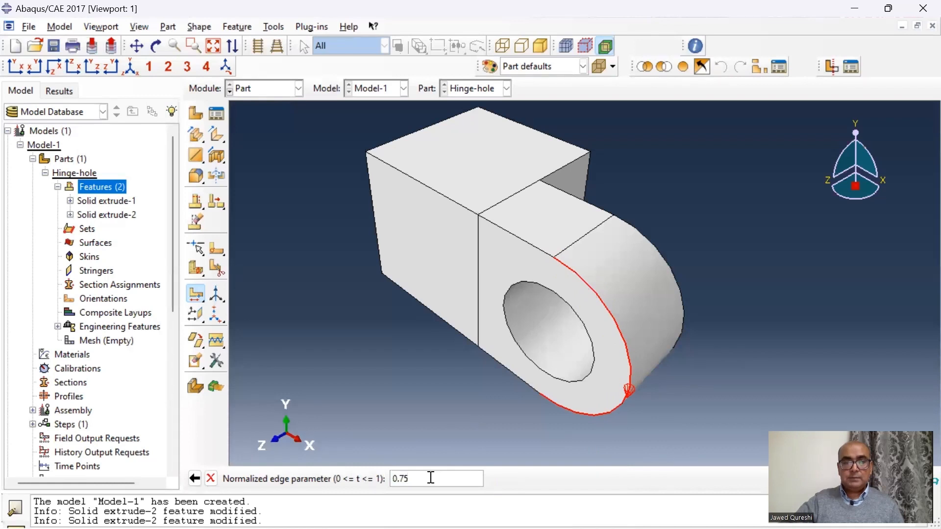
{"action": "type", "text": "0"}
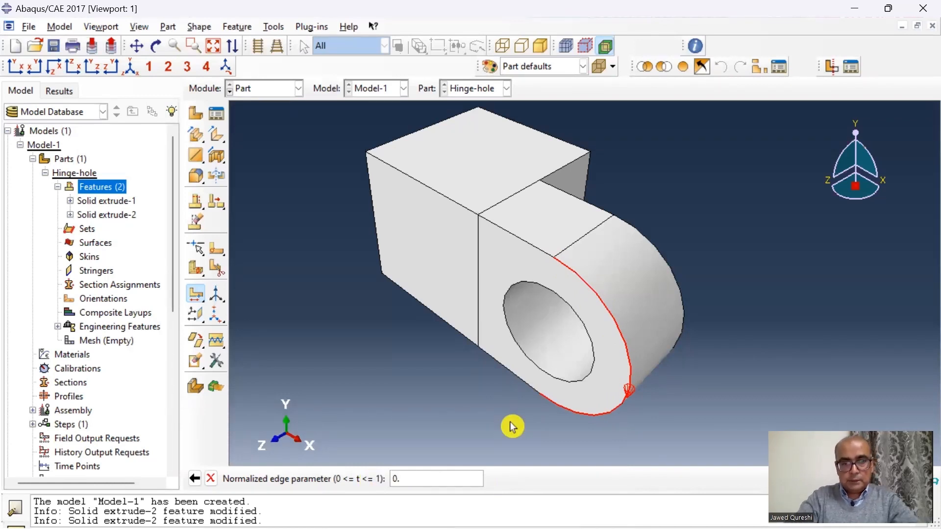
{"action": "key", "text": "Return"}
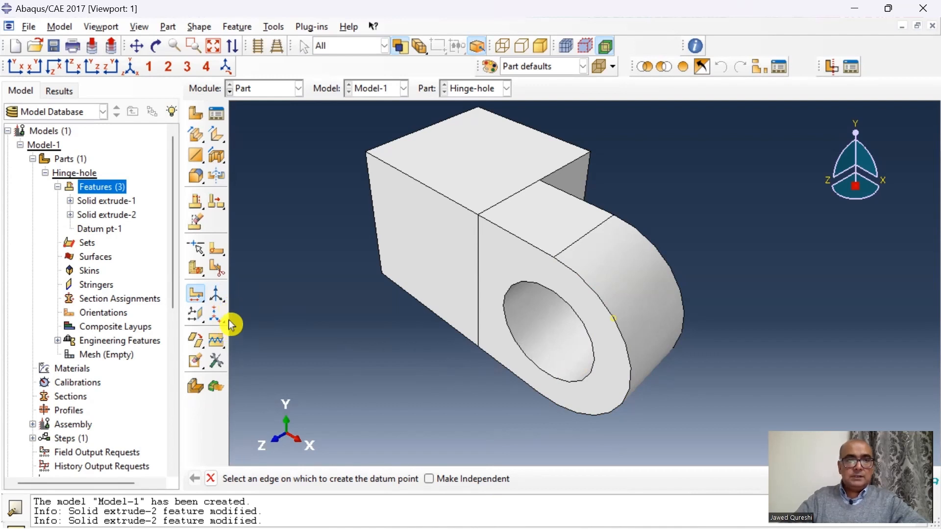
Create a datum axis through two points: the datum point on the flange's arc and the centre of the hole.
{"action": "left_click", "coordinate": [218, 303]}
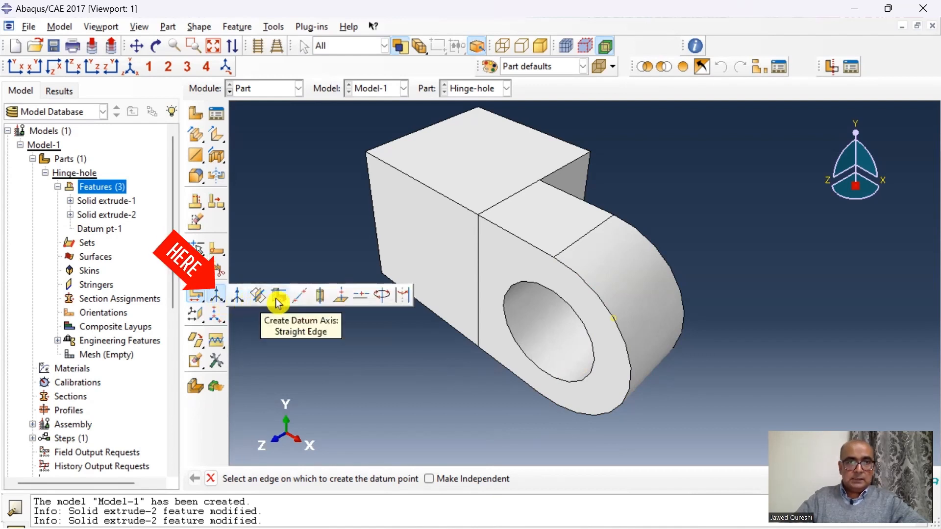
{"action": "left_click", "coordinate": [305, 300]}
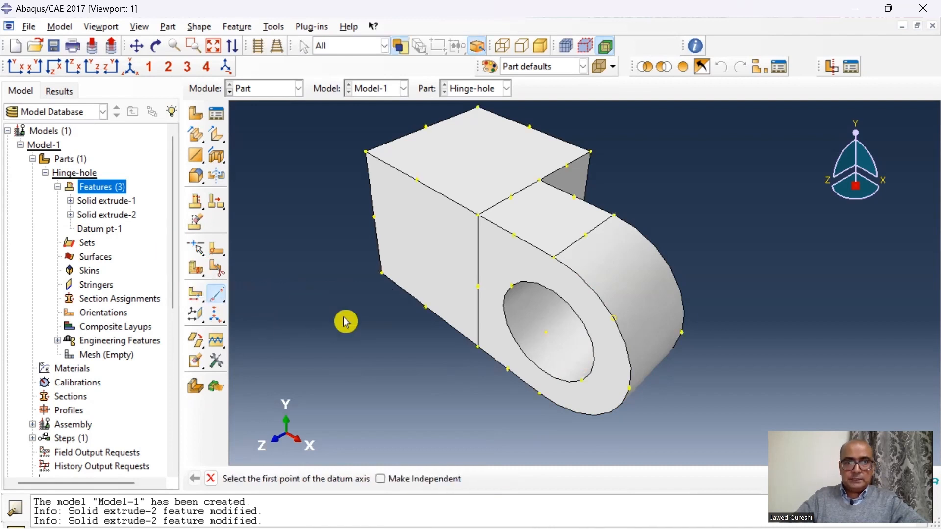
{"action": "left_click", "coordinate": [614, 320]}
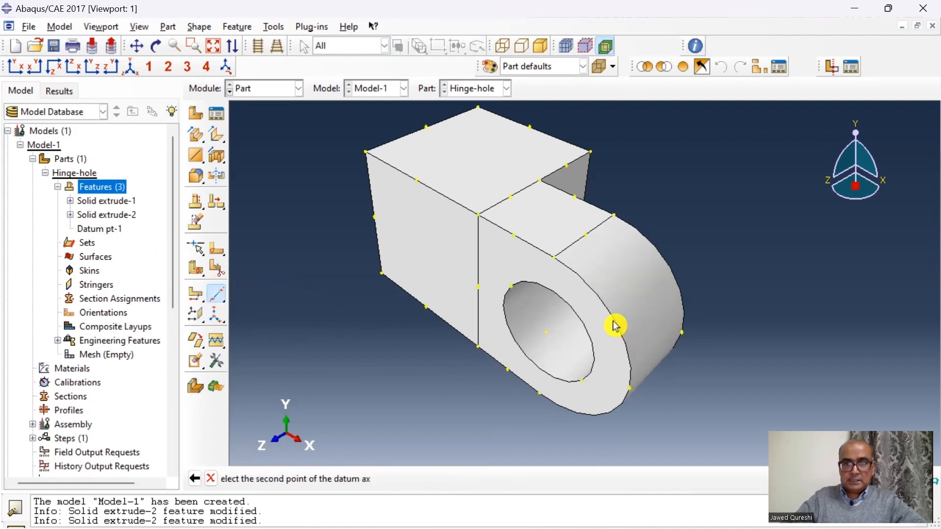
{"action": "left_click", "coordinate": [548, 336]}
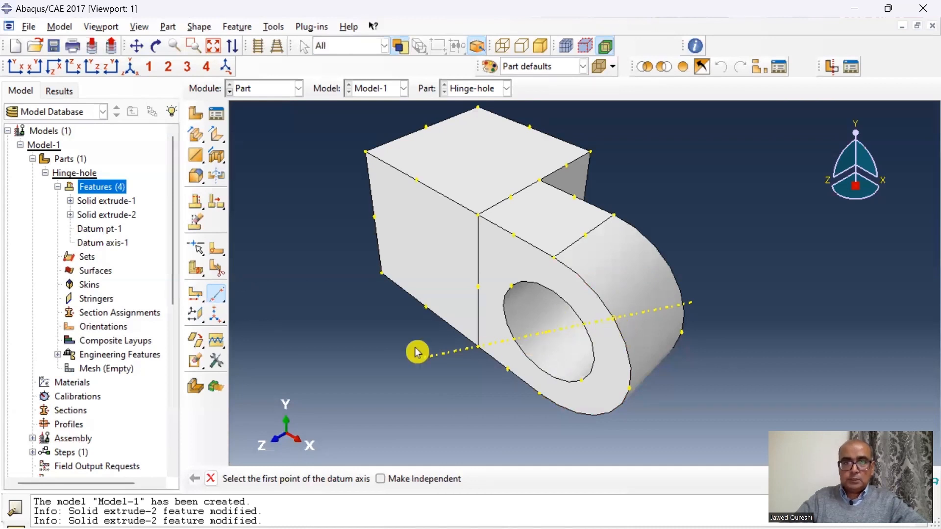
Create a datum plane through the datum point on the arc, normal to the datum axis.
{"action": "left_click", "coordinate": [199, 317]}
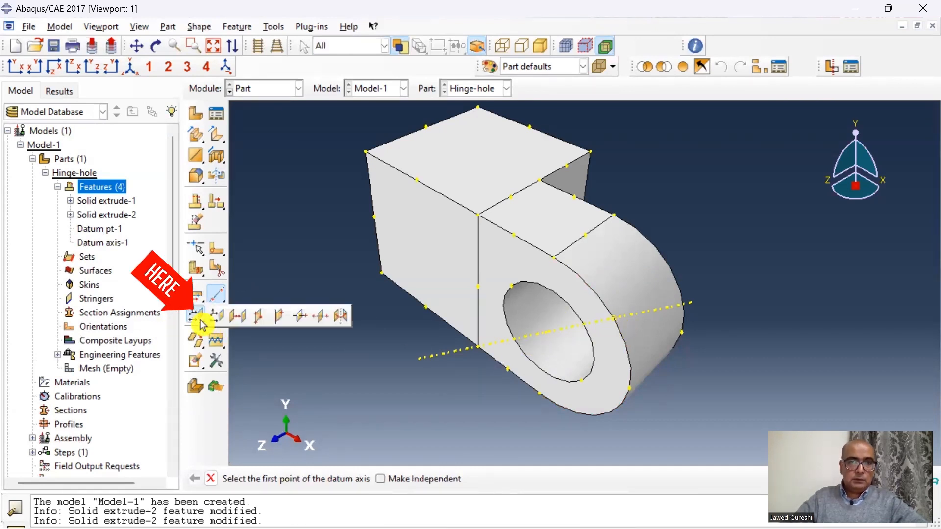
{"action": "left_click", "coordinate": [297, 319]}
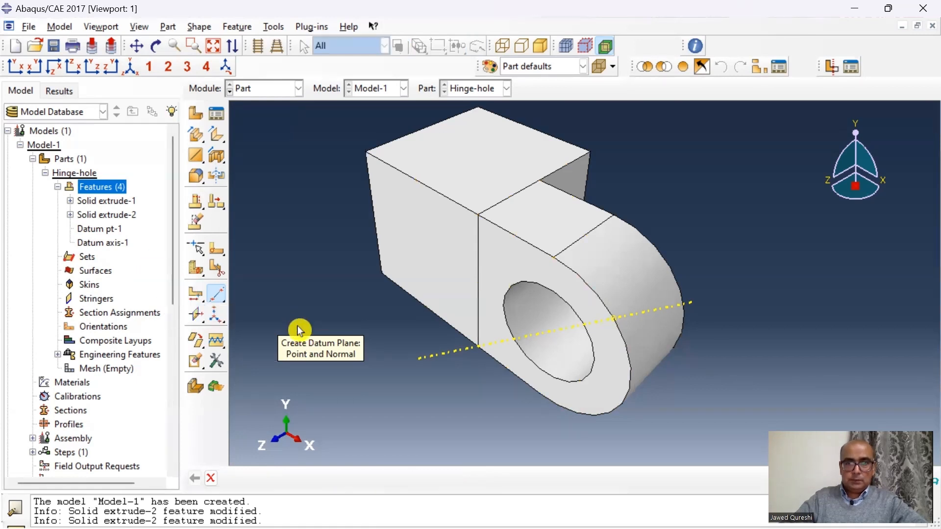
{"action": "left_click", "coordinate": [614, 322]}
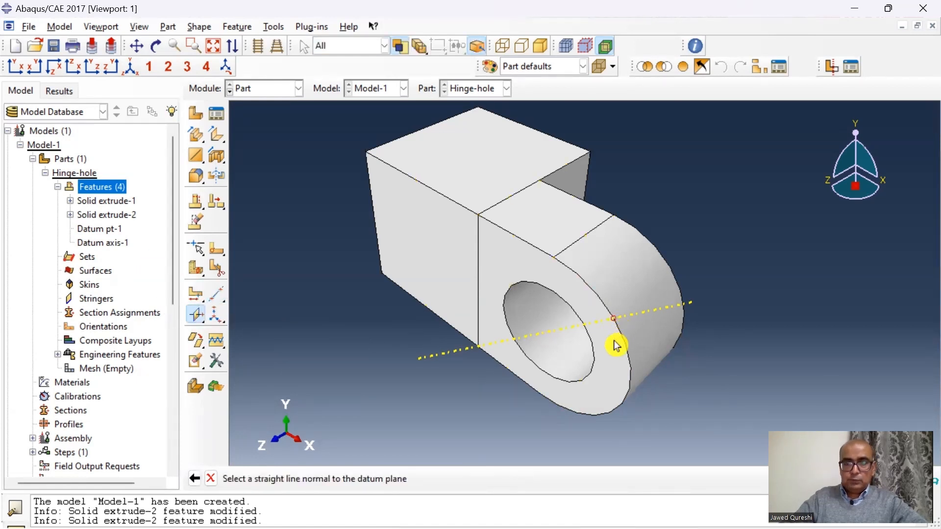
{"action": "left_click", "coordinate": [663, 311]}
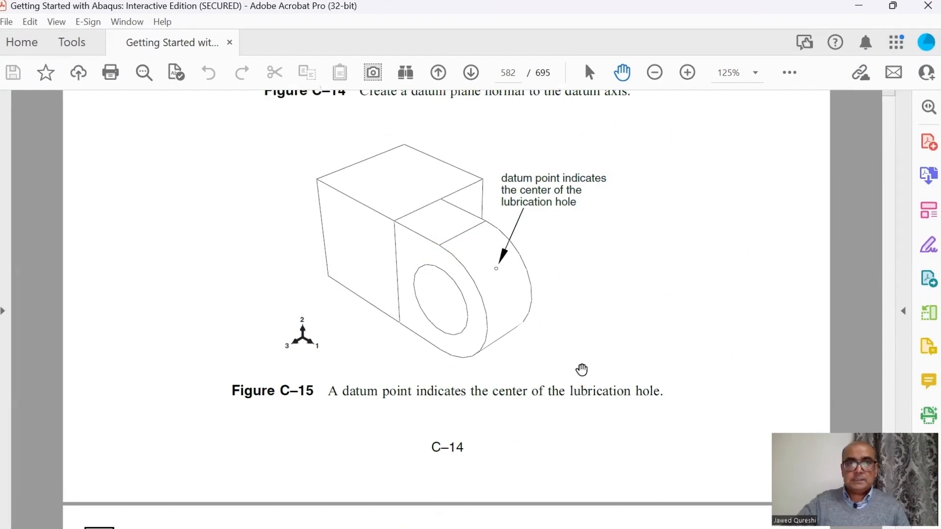
Create a datum point on the flange's rear arc at a normalized edge parameter of 0.75.
{"action": "scroll", "coordinate": [586, 374], "scroll_direction": "up", "scroll_amount": 2}
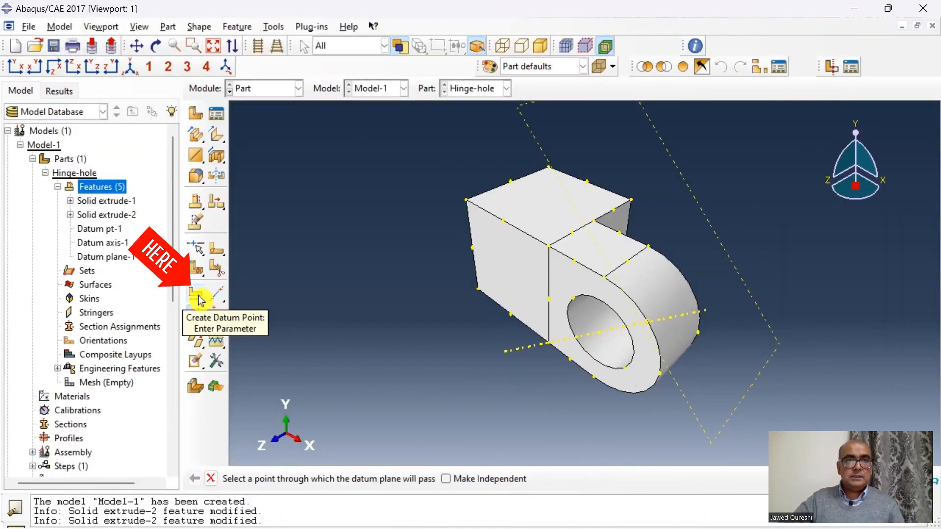
{"action": "left_click", "coordinate": [198, 296]}
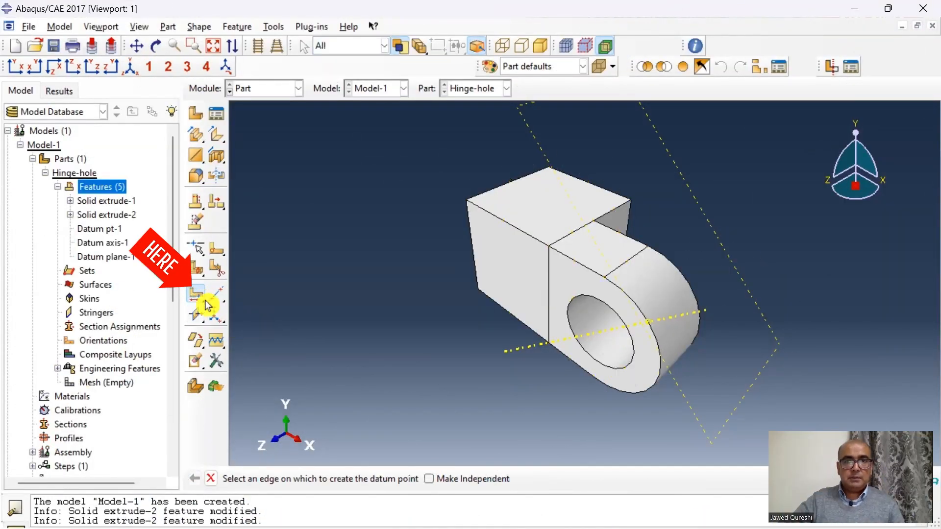
{"action": "left_click", "coordinate": [690, 290]}
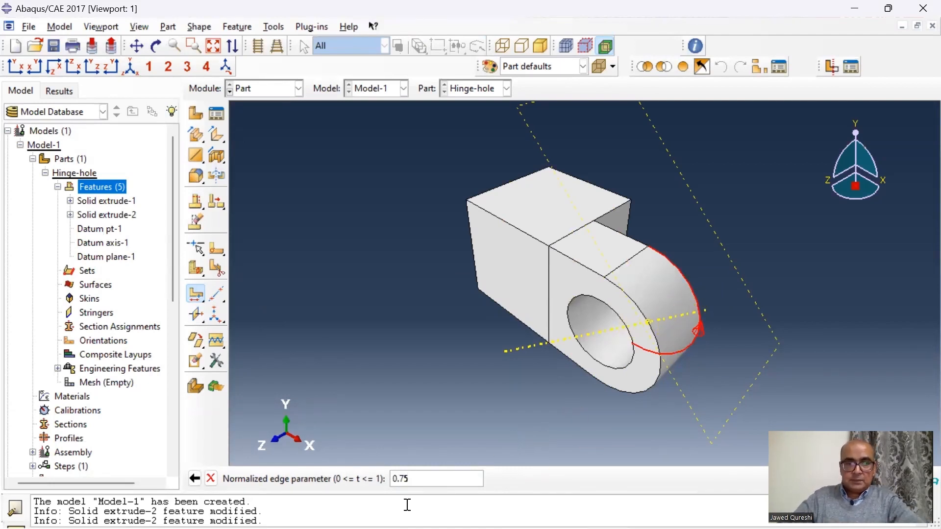
{"action": "key", "text": "Return"}
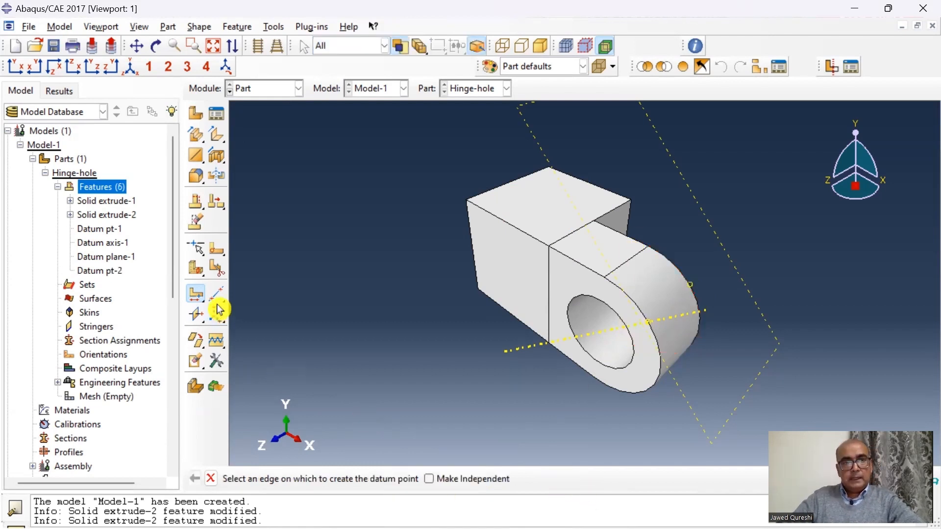
Create a datum point midway between the two datum points on the flange's front and rear arcs.
{"action": "left_click", "coordinate": [202, 300]}
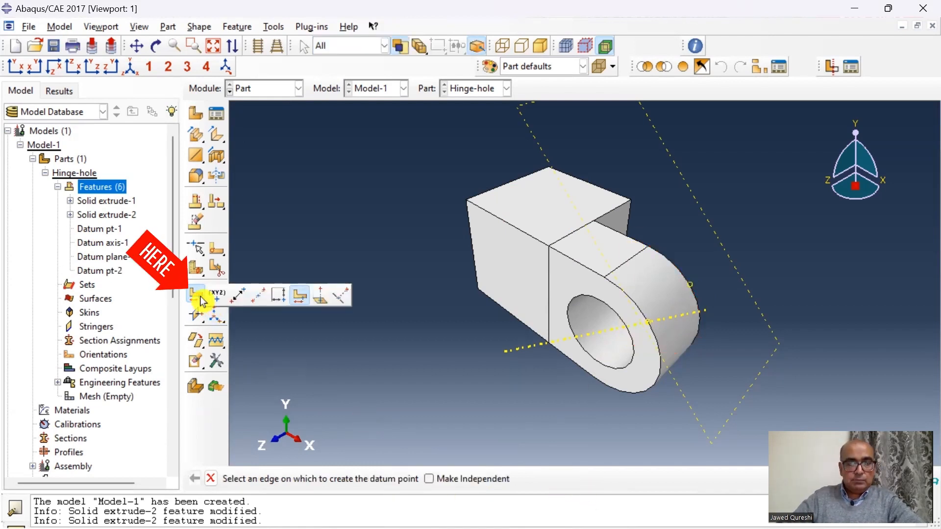
{"action": "left_click", "coordinate": [260, 299]}
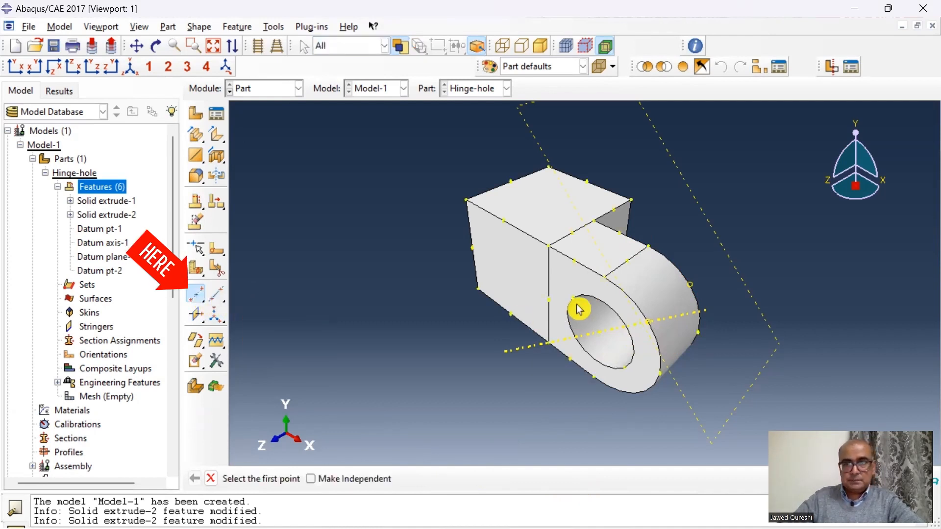
{"action": "left_click", "coordinate": [646, 327]}
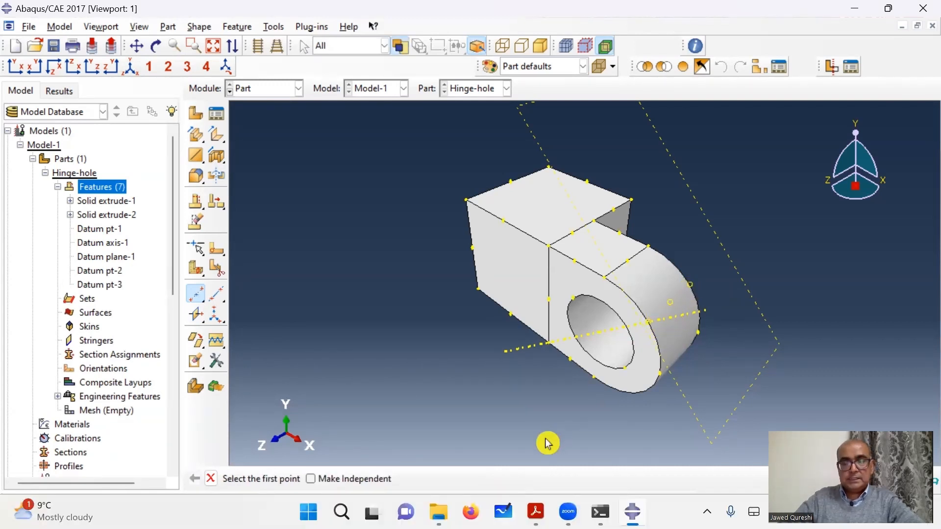
Start an extruded cut sketch on the datum plane, with the cube's top edge farthest from the flange vertical and on the right.
{"action": "left_click", "coordinate": [200, 27]}
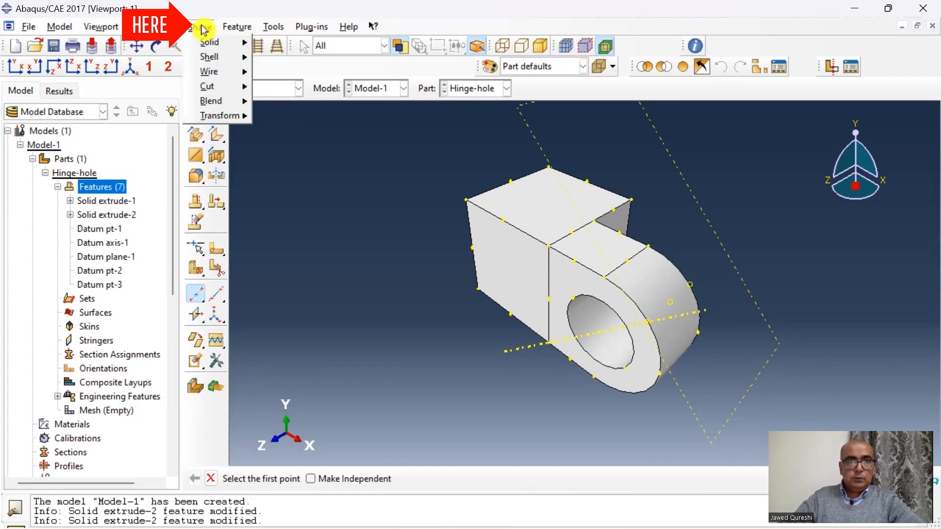
{"action": "mouse_move", "coordinate": [237, 87]}
{"action": "left_click", "coordinate": [291, 92]}
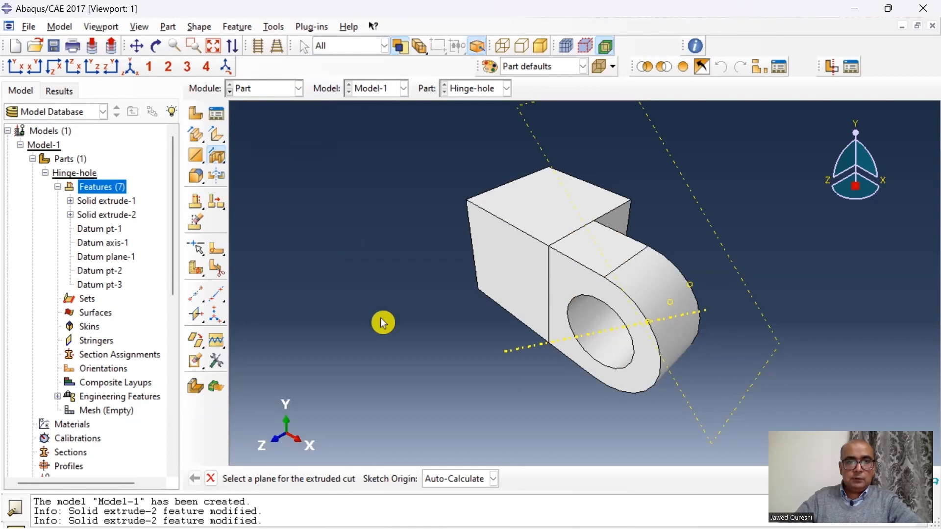
{"action": "left_click", "coordinate": [700, 424]}
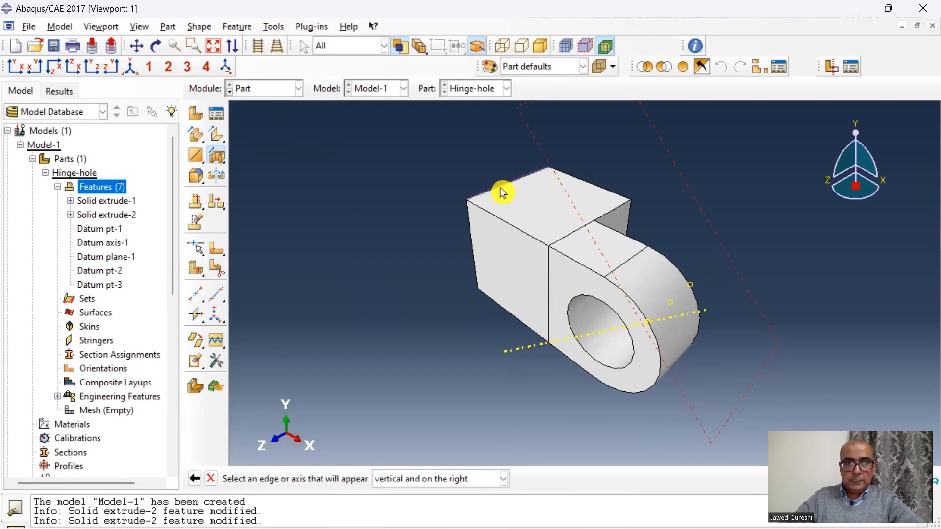
{"action": "left_click", "coordinate": [503, 190]}
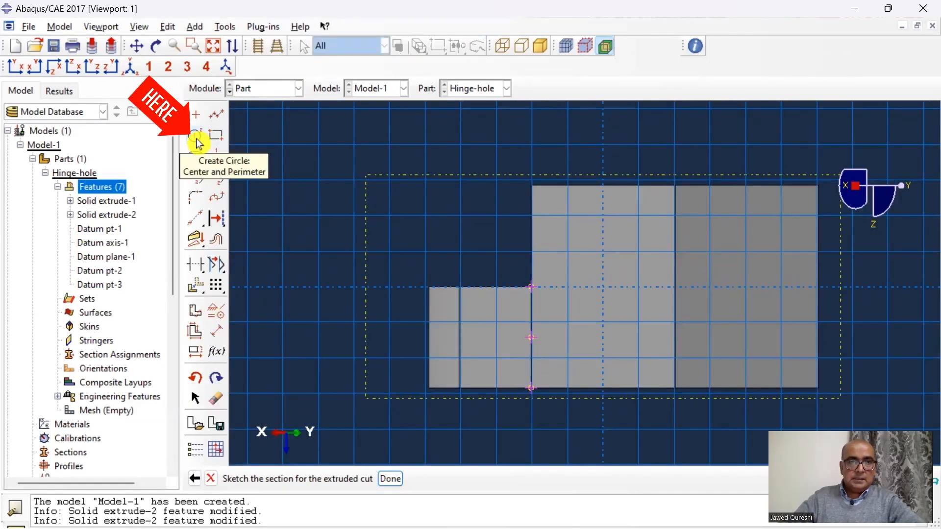
Sketch a circle centred on the midway datum point, dimension its radius to 0.003, and finish the cut's section sketch.
{"action": "left_click", "coordinate": [197, 140]}
{"action": "left_click", "coordinate": [532, 337]}
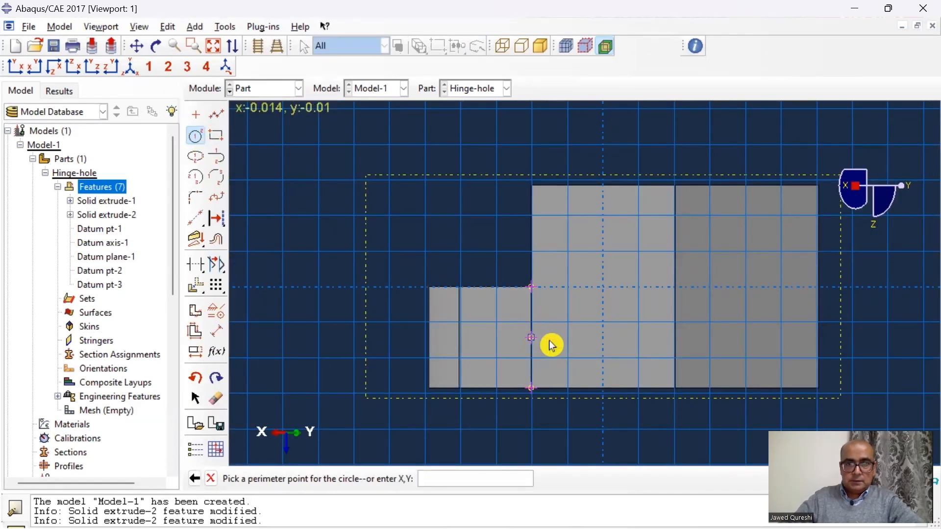
{"action": "left_click", "coordinate": [569, 350]}
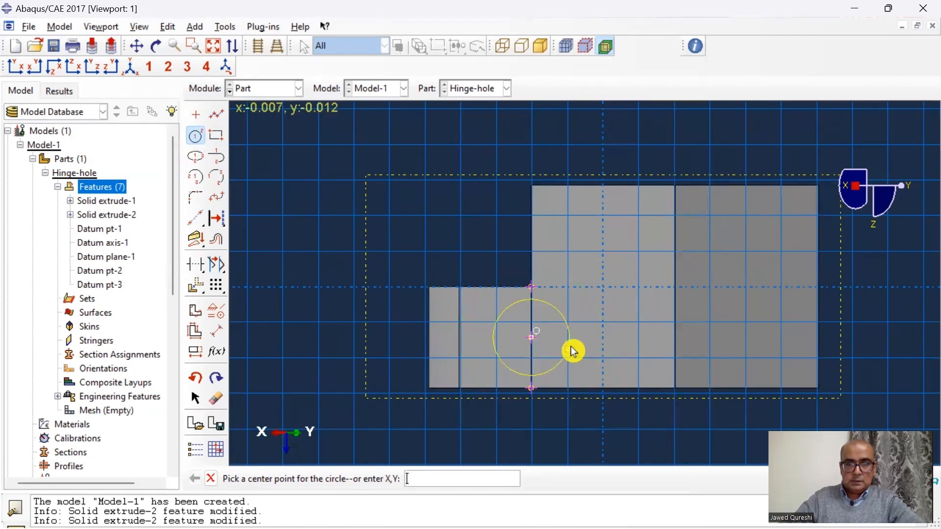
{"action": "left_click", "coordinate": [216, 331]}
{"action": "left_click", "coordinate": [569, 338]}
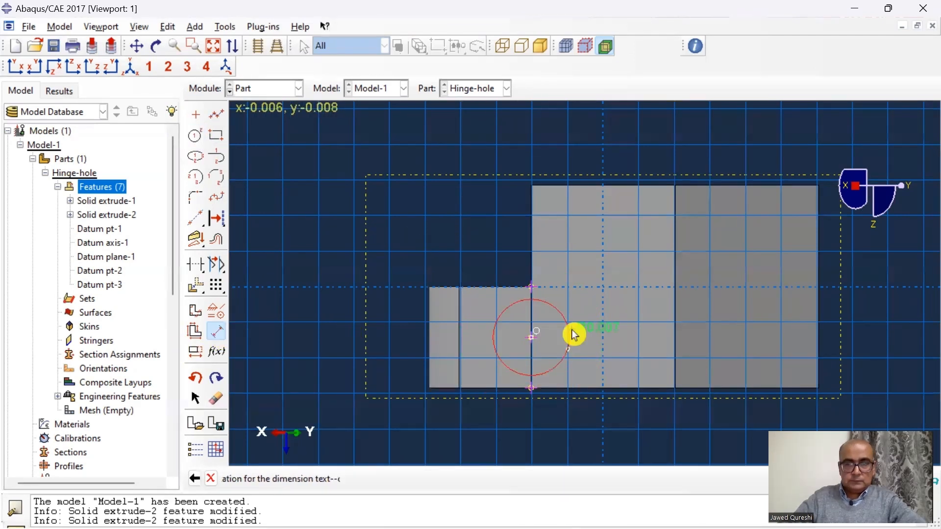
{"action": "left_click", "coordinate": [625, 347]}
{"action": "type", "text": "0.003"}
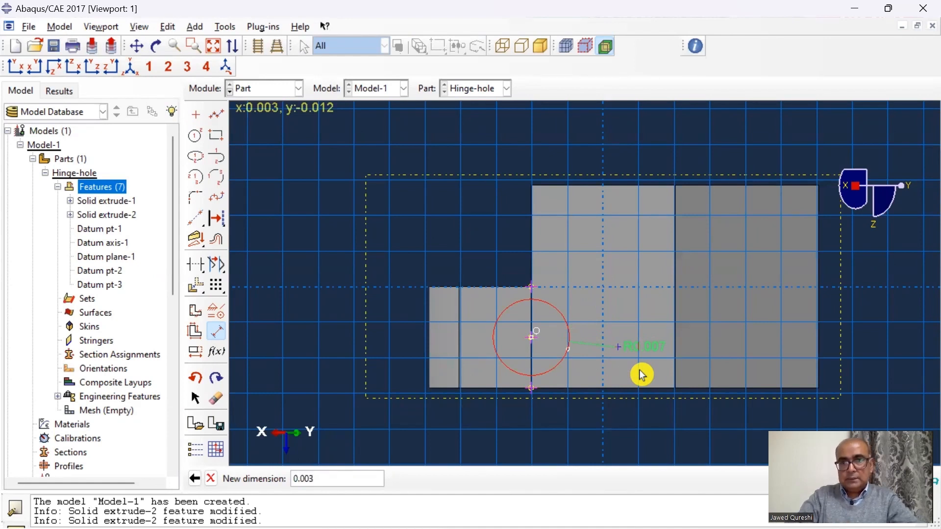
{"action": "key", "text": "Return"}
{"action": "right_click", "coordinate": [449, 221]}
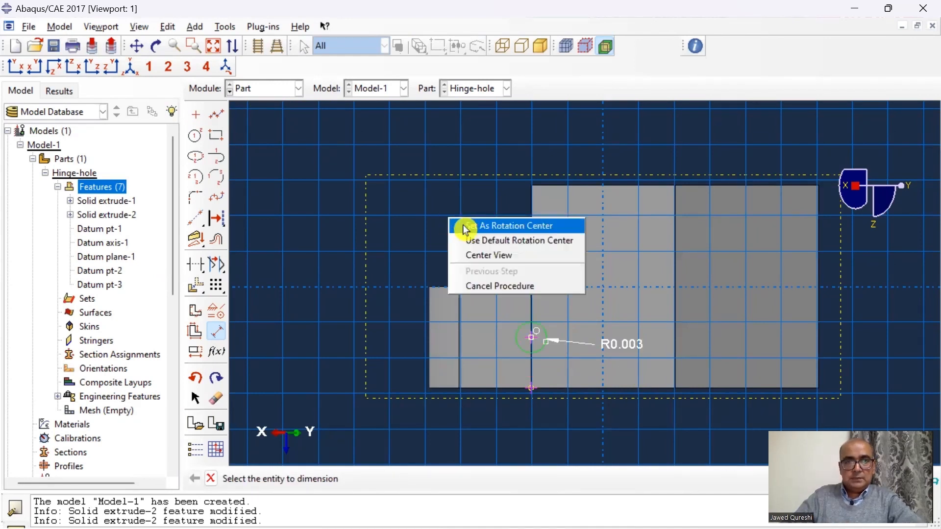
{"action": "left_click", "coordinate": [507, 288]}
{"action": "left_click", "coordinate": [392, 479]}
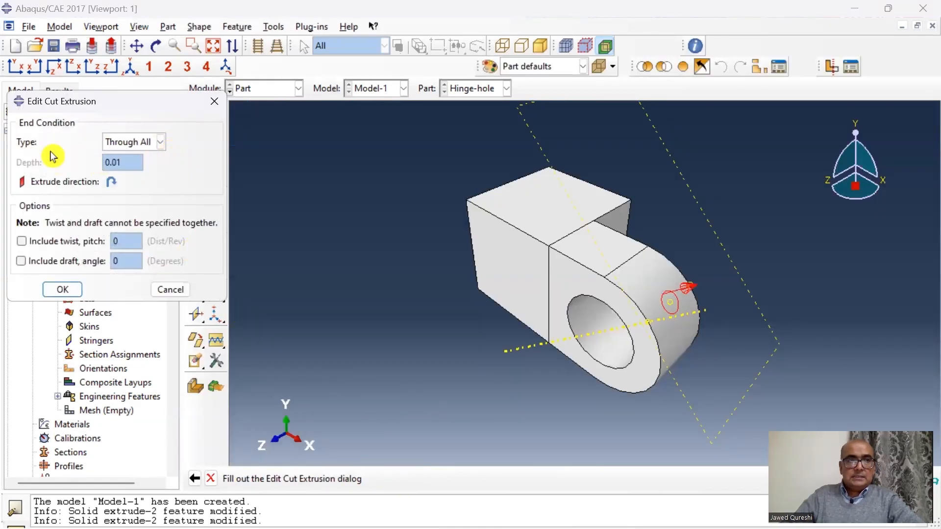
Cut the circle Up to Face with the extrude direction flipped toward the part, ending at the large hole's cylindrical face.
{"action": "left_click", "coordinate": [120, 149]}
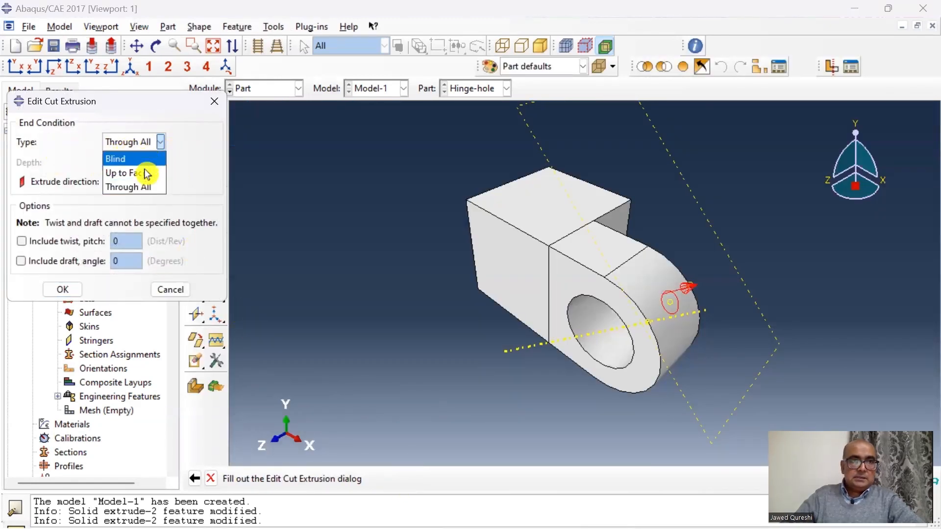
{"action": "left_click", "coordinate": [145, 175]}
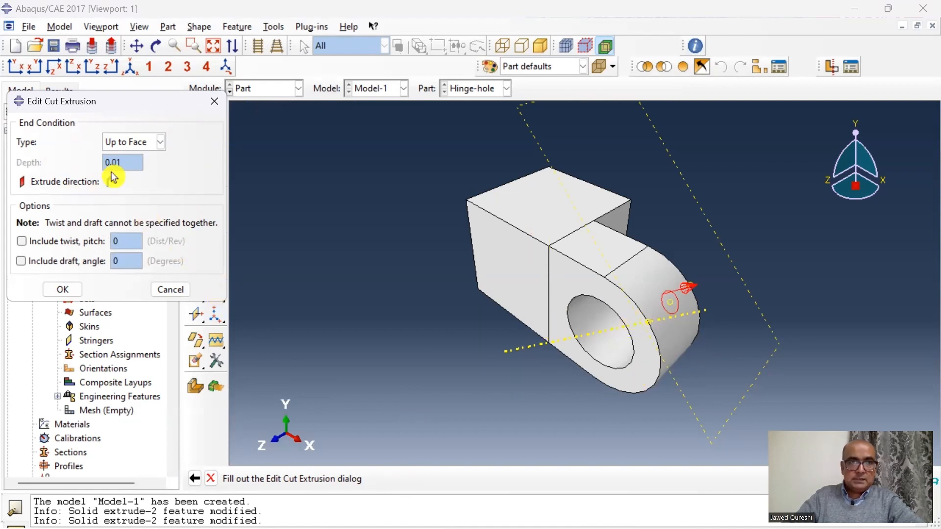
{"action": "key", "text": "Return"}
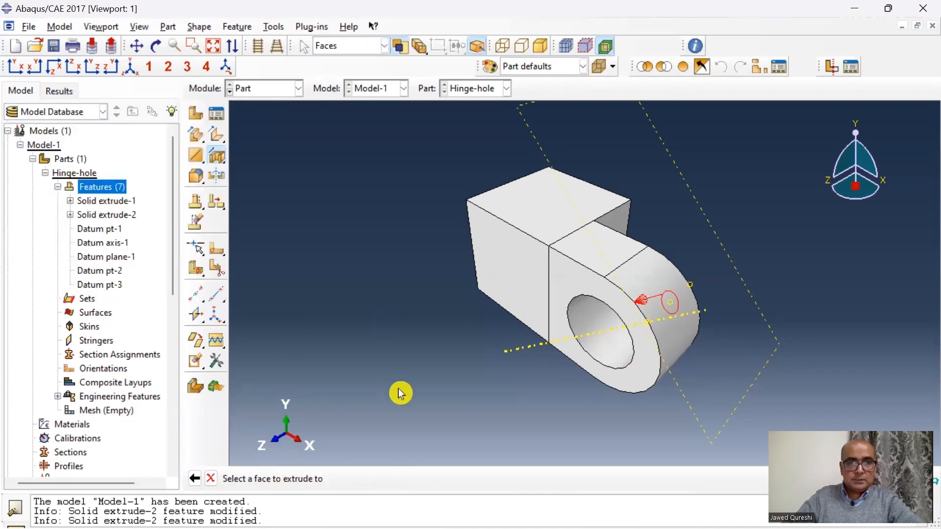
{"action": "left_click", "coordinate": [595, 338]}
{"action": "key", "text": "ctrl+alt"}
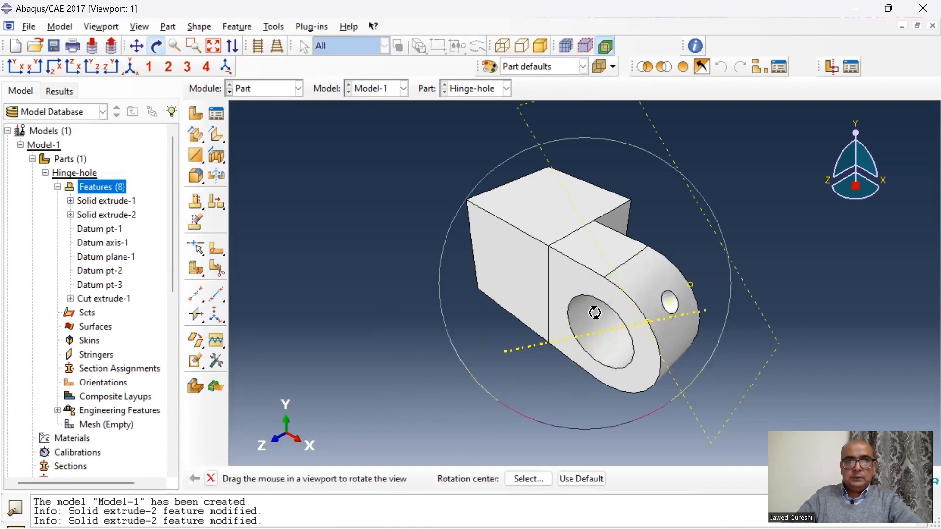
{"action": "left_click_drag", "start_coordinate": [620, 321], "coordinate": [628, 269]}
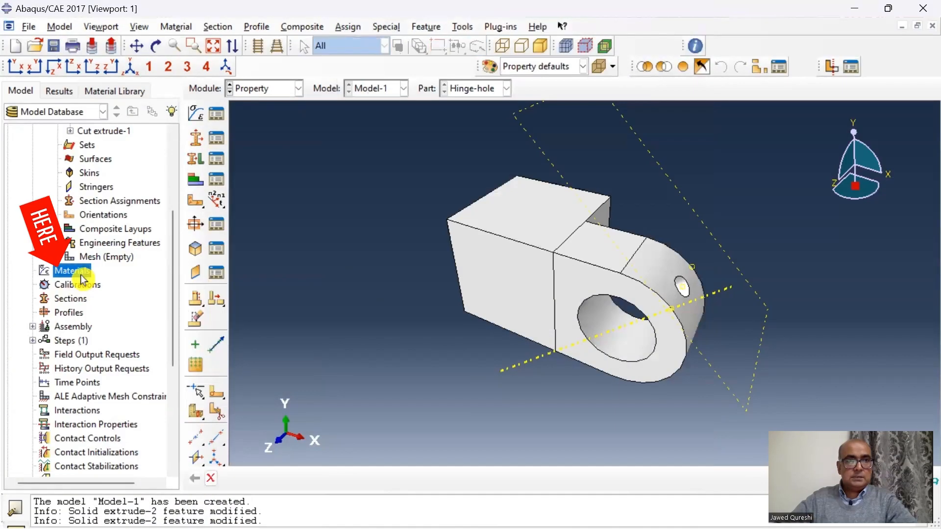
Create a material named STEEL with isotropic elasticity, Young's modulus 200e9 and Poisson's ratio 0.3.
{"action": "double_click", "coordinate": [73, 271]}
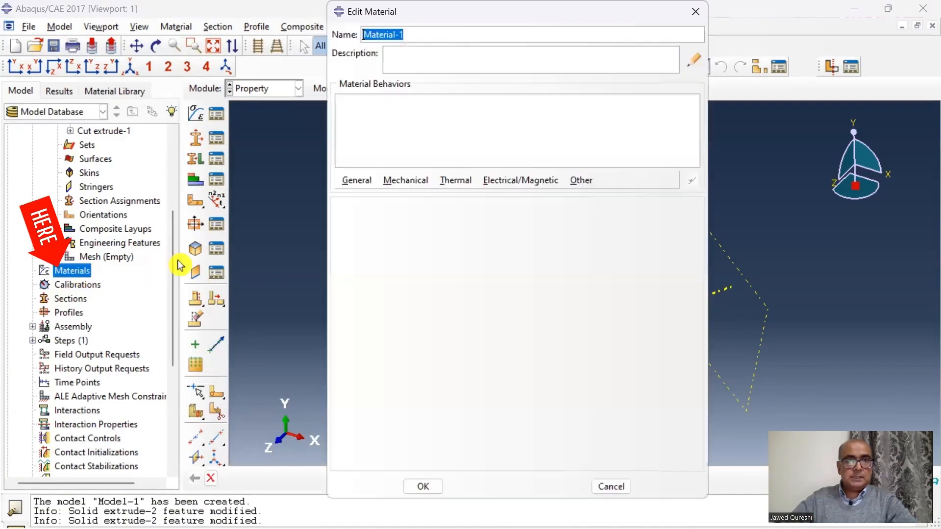
{"action": "type", "text": "STEEL"}
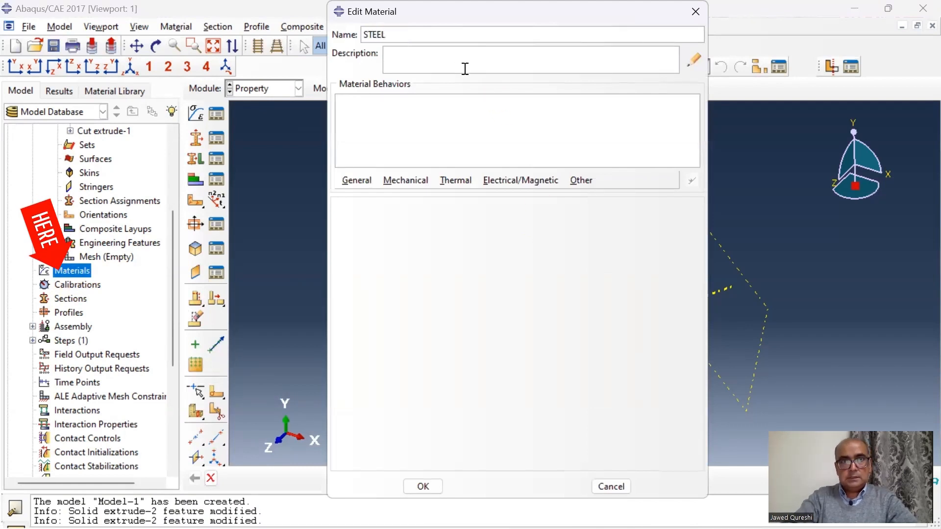
{"action": "key", "text": "alt+m"}
{"action": "mouse_move", "coordinate": [455, 201]}
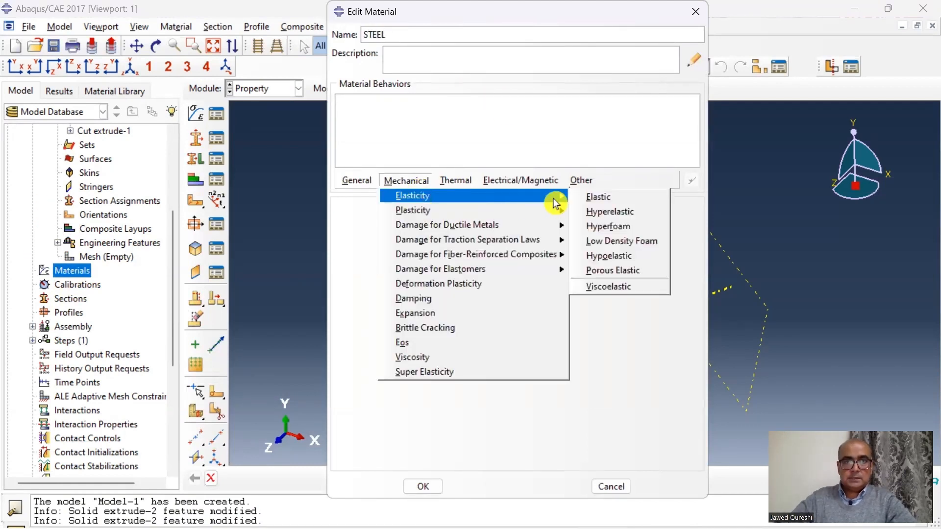
{"action": "left_click", "coordinate": [598, 197]}
{"action": "left_click", "coordinate": [402, 378]}
{"action": "type", "text": "200e9"}
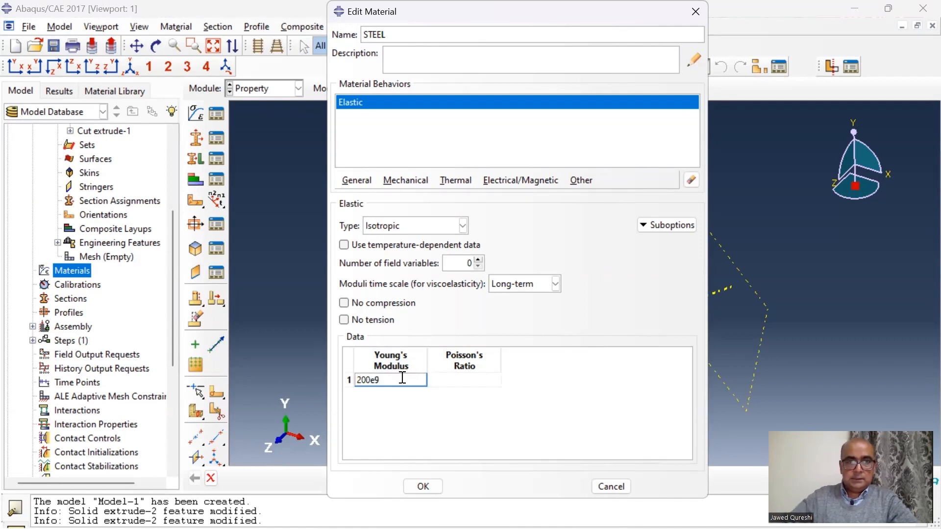
{"action": "left_click", "coordinate": [494, 386]}
{"action": "type", "text": "0"}
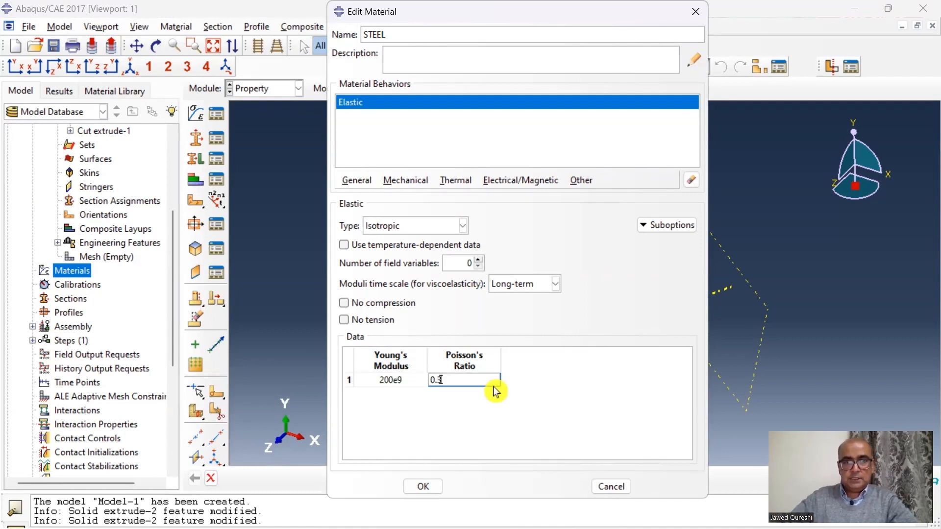
{"action": "type", "text": ".3"}
{"action": "left_click", "coordinate": [423, 487]}
Create a homogeneous solid section named Solidsection that uses the STEEL material.
{"action": "double_click", "coordinate": [83, 300]}
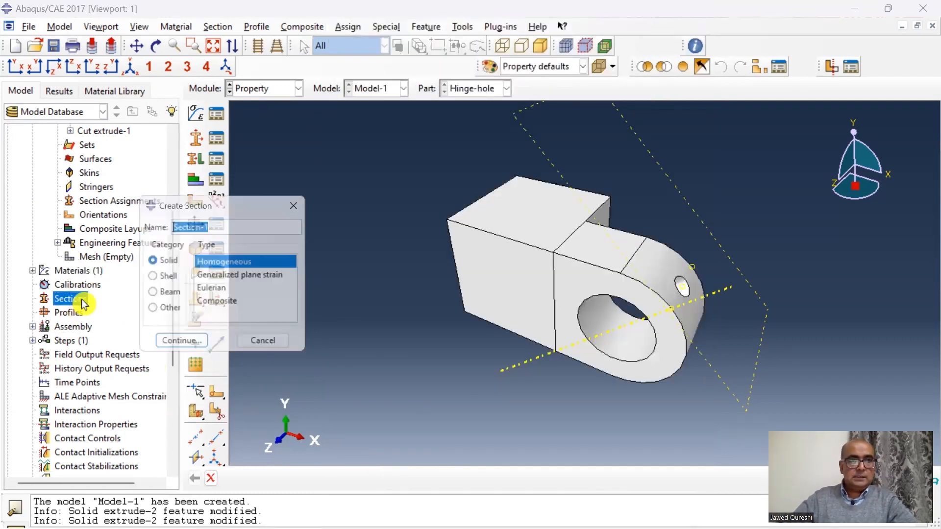
{"action": "type", "text": "Solidsection"}
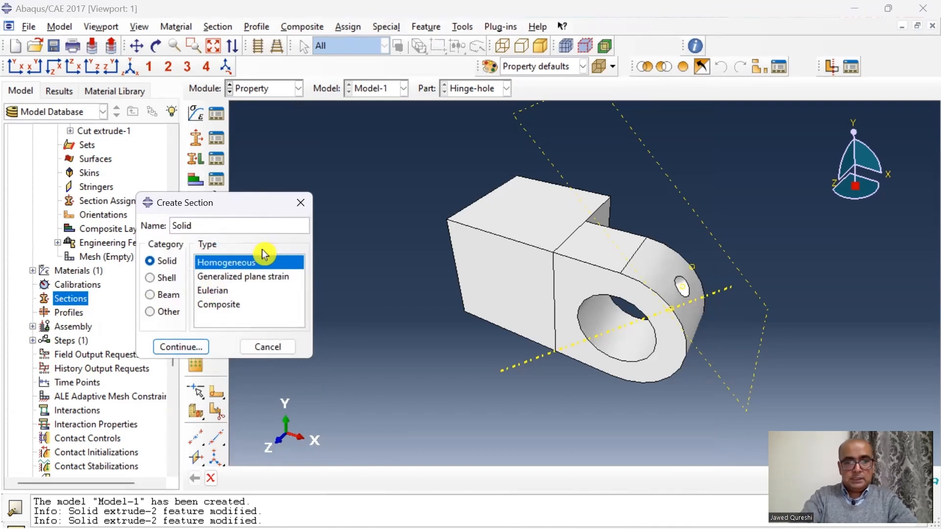
{"action": "left_click", "coordinate": [194, 350]}
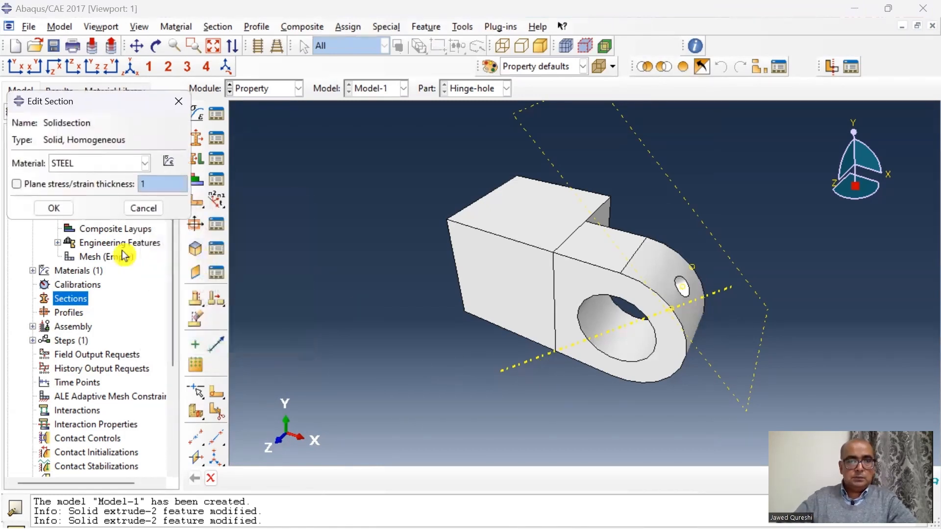
{"action": "left_click", "coordinate": [56, 211]}
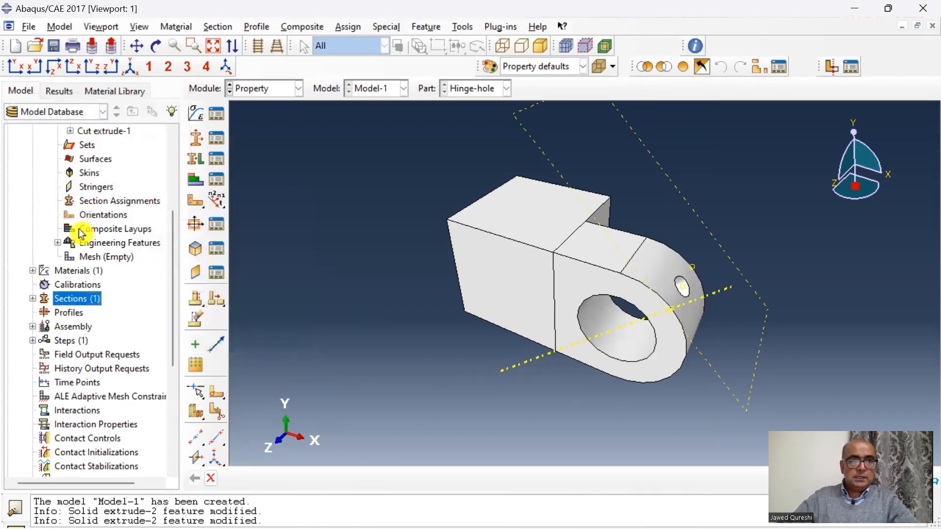
Assign Solidsection to the entire Hinge-hole part, creating the set Set-1 for the region.
{"action": "scroll", "coordinate": [81, 234], "scroll_direction": "up", "scroll_amount": 3}
{"action": "double_click", "coordinate": [109, 243]}
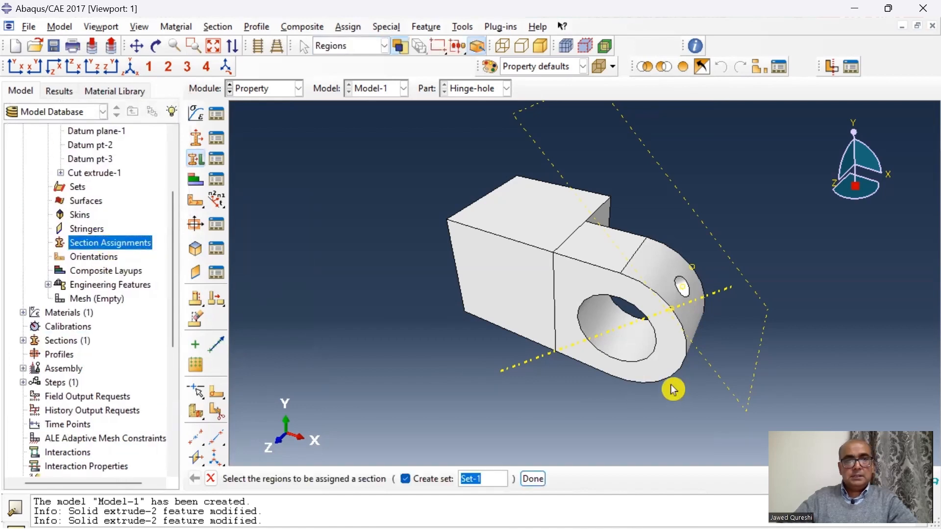
{"action": "left_click_drag", "start_coordinate": [727, 410], "coordinate": [383, 193]}
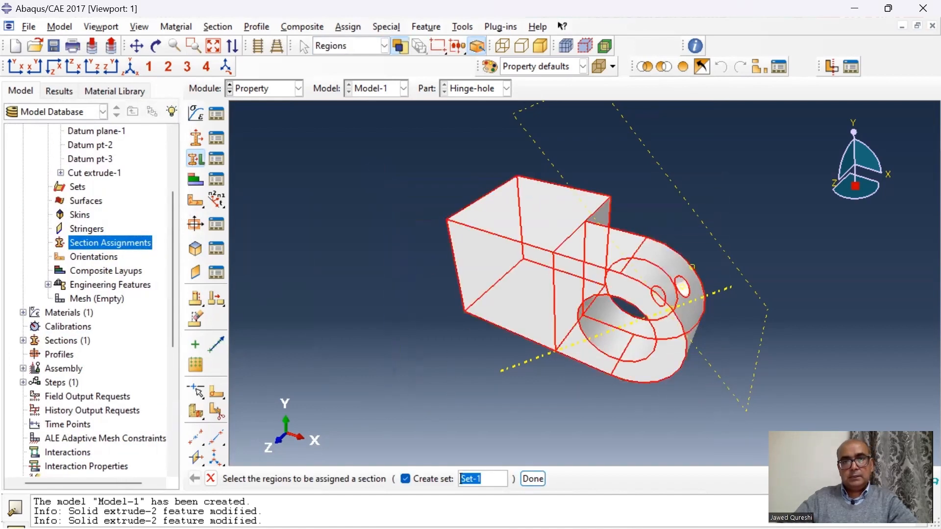
{"action": "left_click", "coordinate": [539, 483]}
{"action": "left_click", "coordinate": [223, 352]}
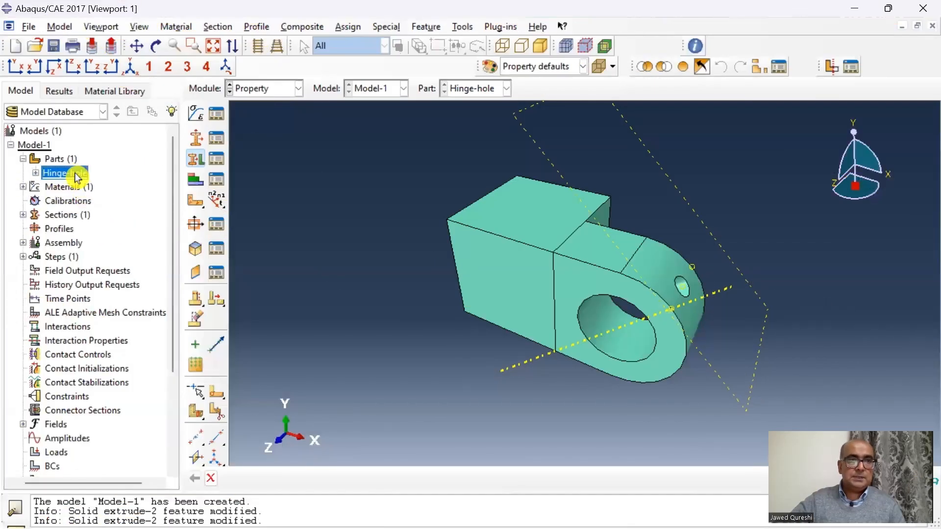
Copy the Hinge-hole part to a new part named Hinge-solid.
{"action": "right_click", "coordinate": [75, 175]}
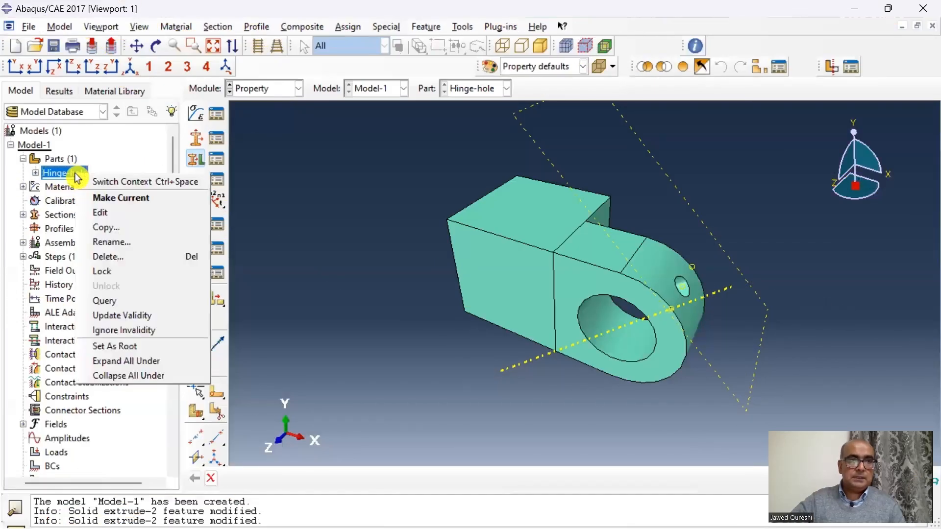
{"action": "left_click", "coordinate": [118, 228]}
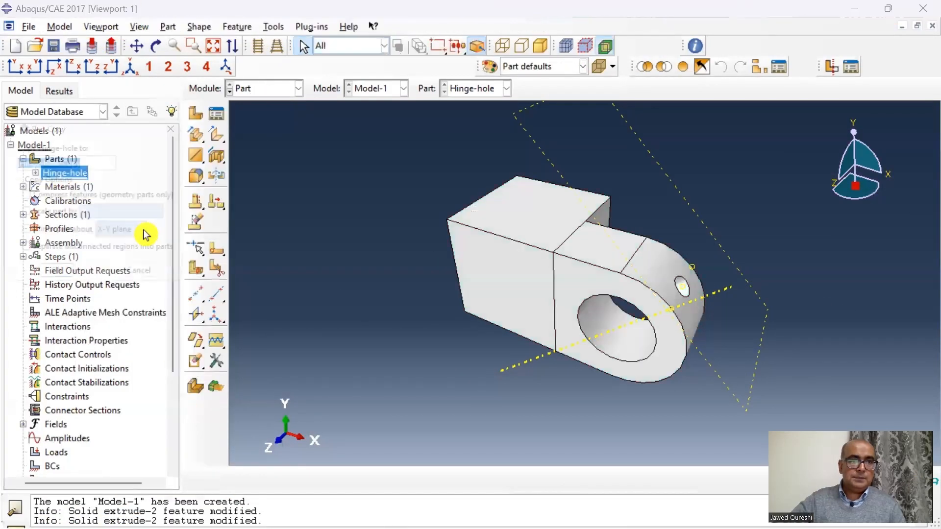
{"action": "left_click", "coordinate": [108, 163]}
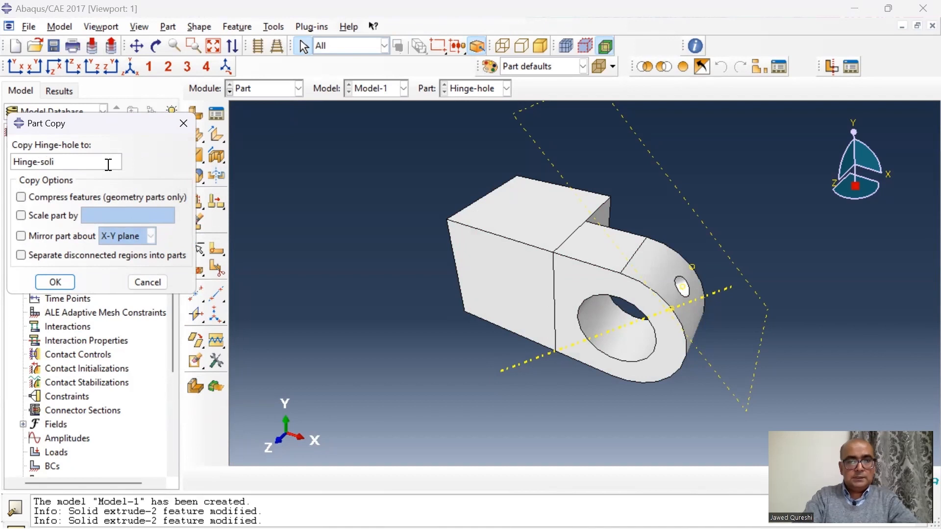
{"action": "left_click", "coordinate": [77, 281]}
Delete the Cut extrude-1 lubrication hole feature from the Hinge-solid part.
{"action": "left_click", "coordinate": [36, 187]}
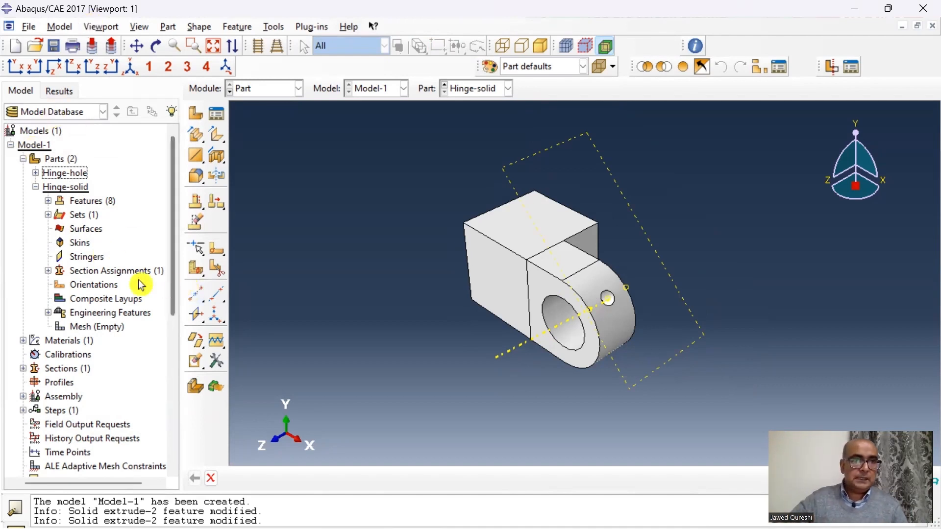
{"action": "left_click", "coordinate": [47, 201]}
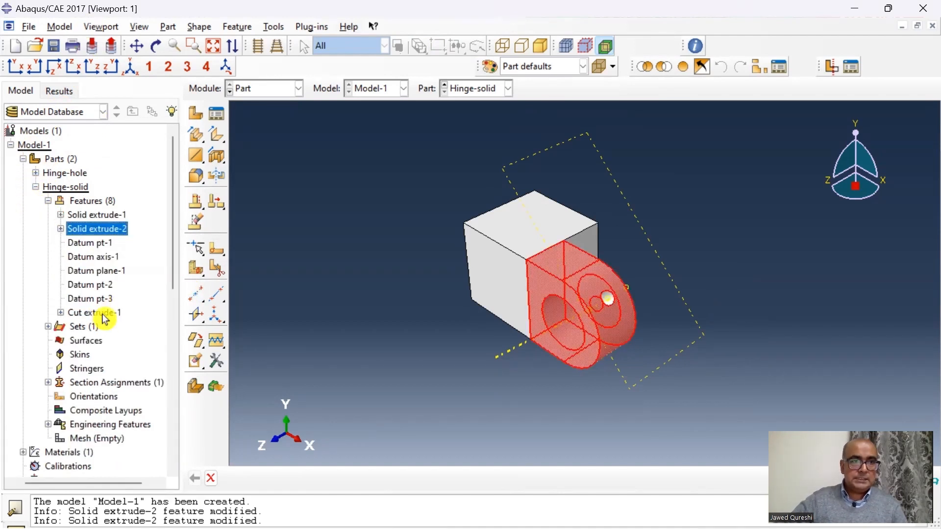
{"action": "left_click", "coordinate": [103, 313]}
{"action": "right_click", "coordinate": [105, 319]}
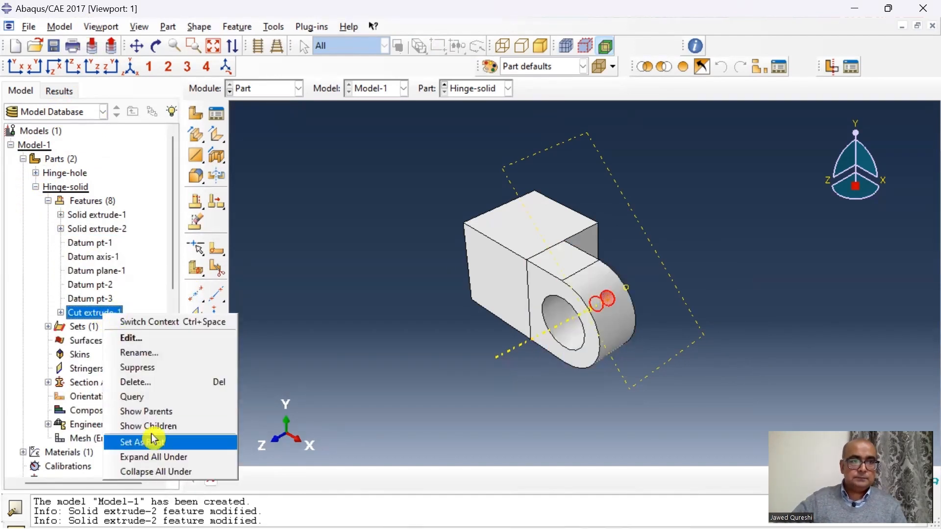
{"action": "left_click", "coordinate": [162, 381]}
{"action": "left_click", "coordinate": [430, 290]}
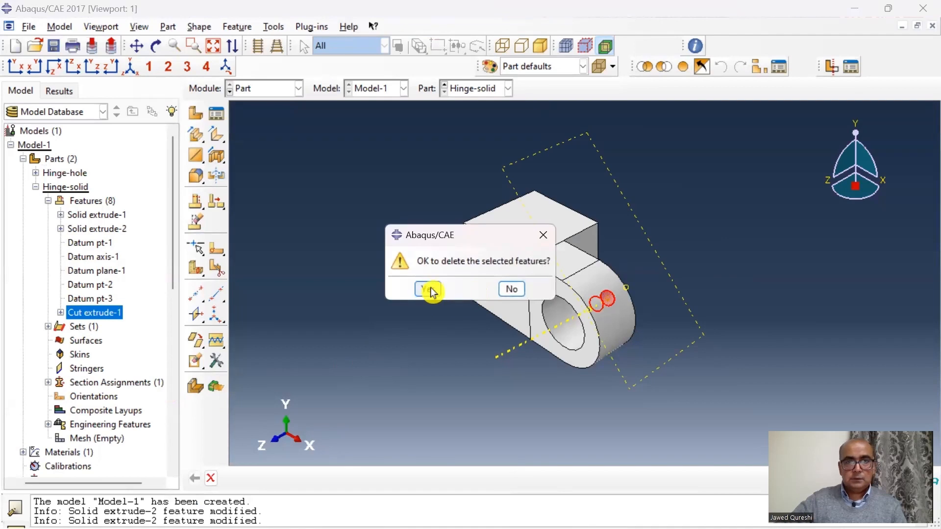
{"action": "left_click", "coordinate": [35, 187]}
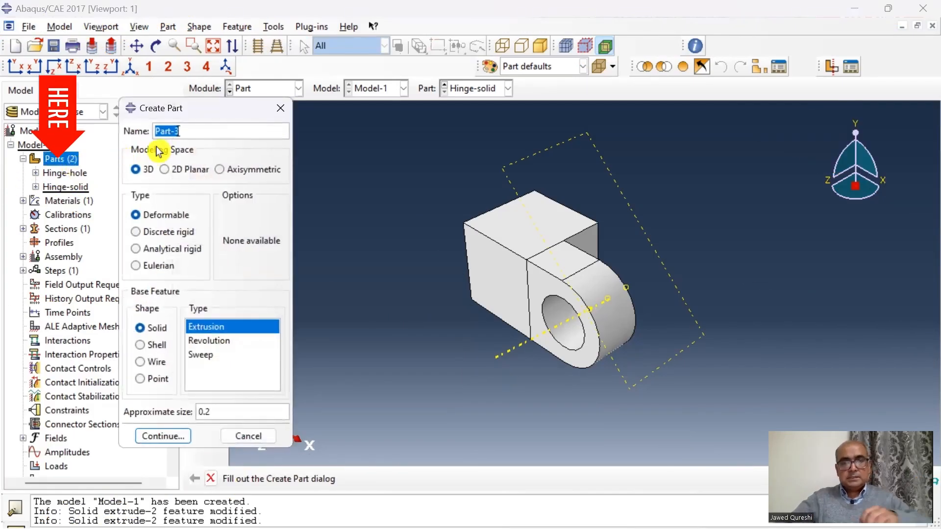
Create a 3D analytical rigid part named Pin with a revolved shell base feature and approximate size 0.2.
{"action": "type", "text": "Pin"}
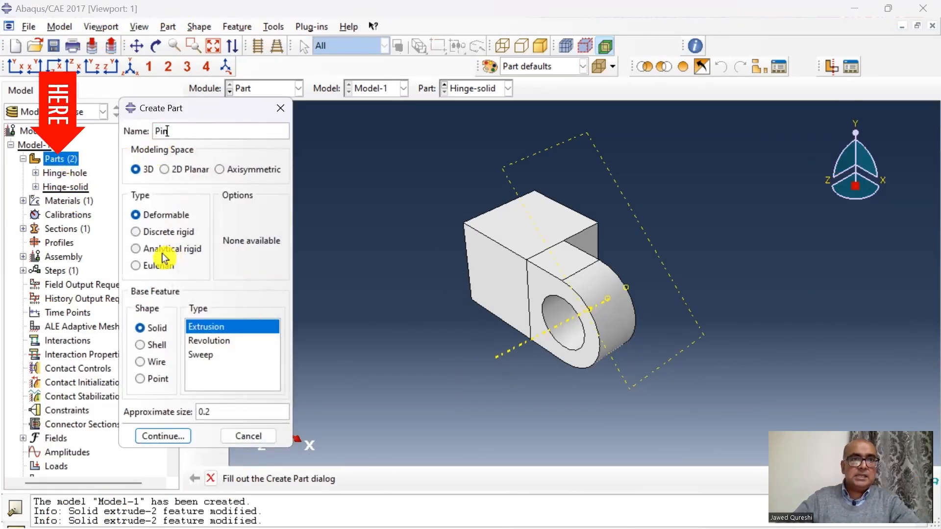
{"action": "left_click", "coordinate": [154, 252]}
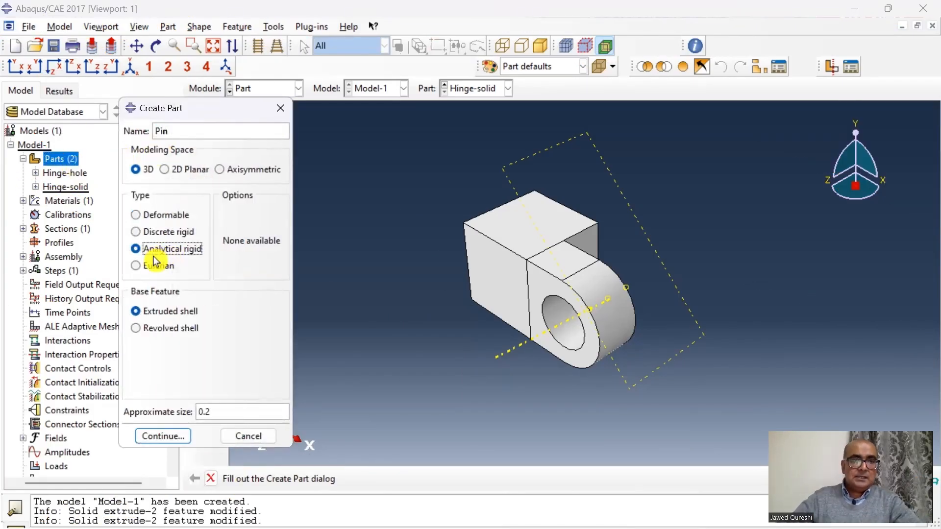
{"action": "left_click", "coordinate": [140, 333]}
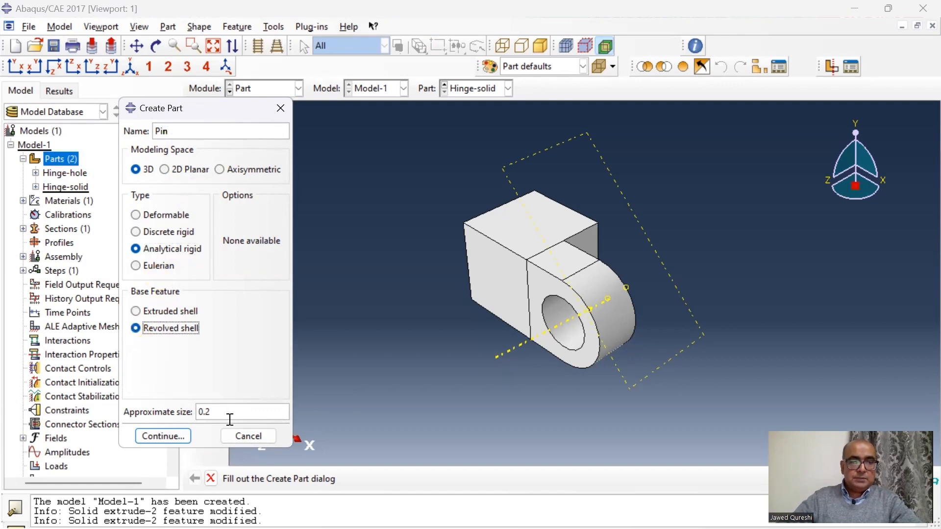
{"action": "left_click", "coordinate": [182, 436]}
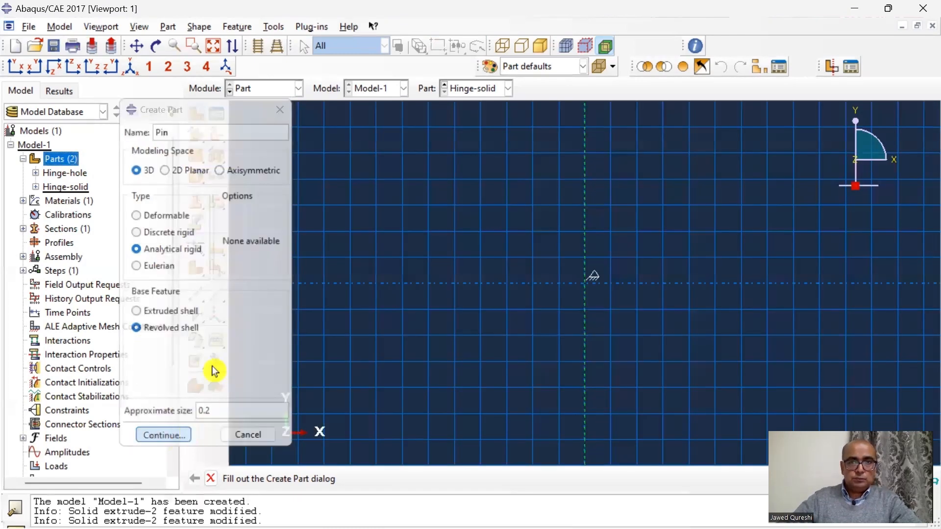
Sketch a vertical line about 0.04 long, about 0.015 to the positive X side of the revolution axis.
{"action": "left_click", "coordinate": [216, 116]}
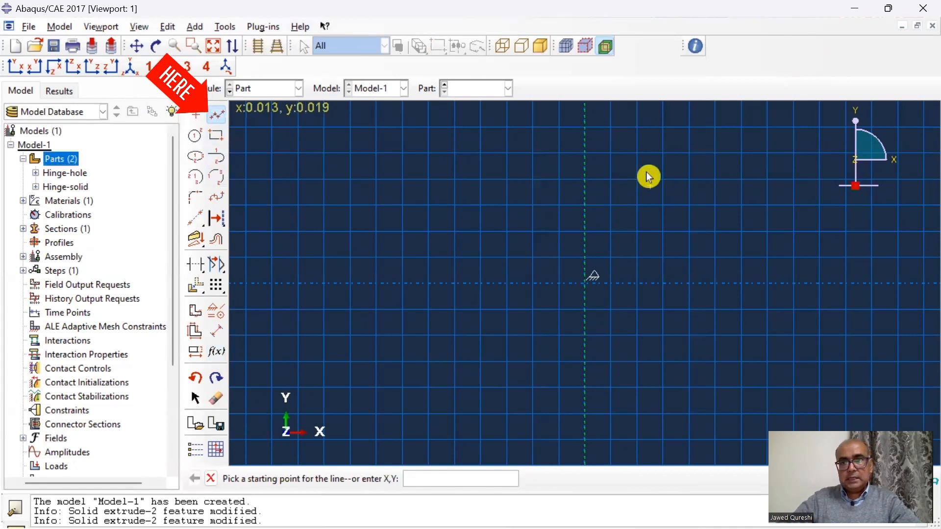
{"action": "left_click", "coordinate": [664, 156]}
{"action": "left_click", "coordinate": [664, 363]}
{"action": "right_click", "coordinate": [704, 301]}
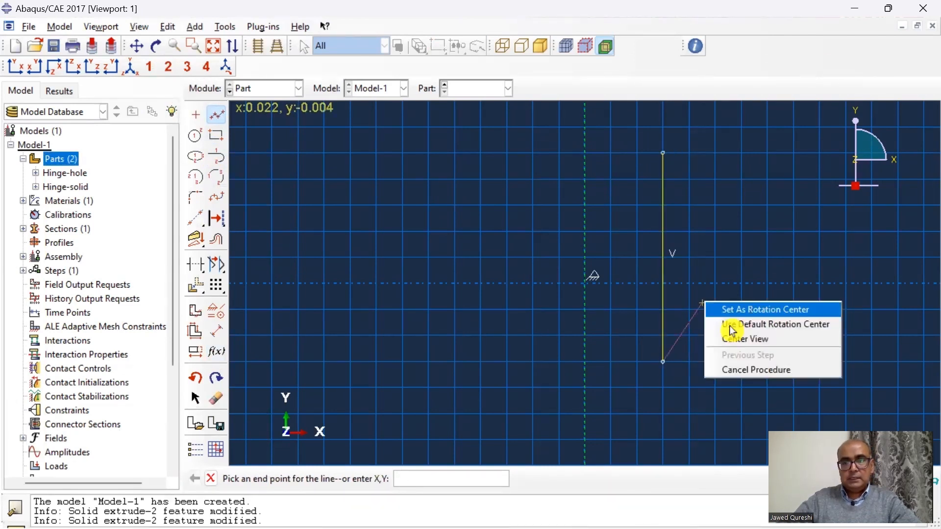
{"action": "left_click", "coordinate": [741, 371]}
Dimension the distance between the line's lower endpoint and the revolution axis as 0.012.
{"action": "left_click", "coordinate": [217, 336]}
{"action": "left_click", "coordinate": [662, 362]}
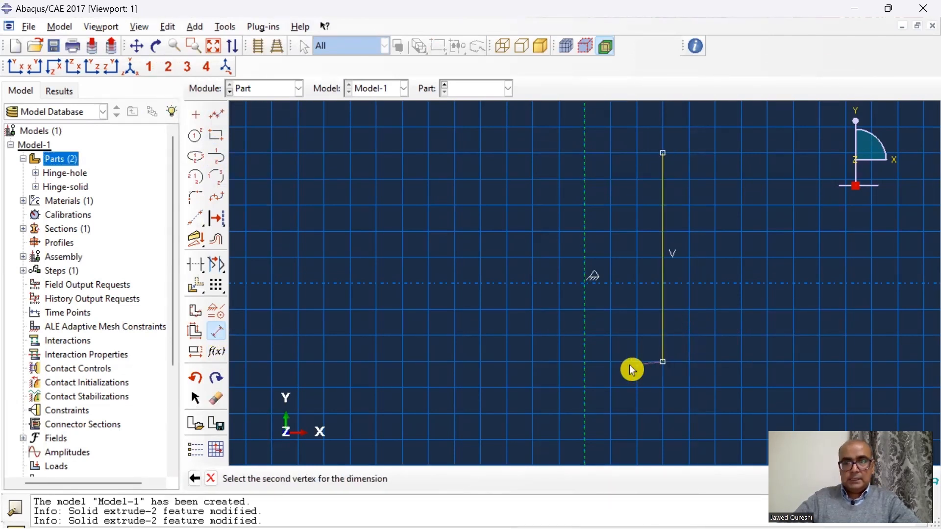
{"action": "left_click", "coordinate": [585, 363]}
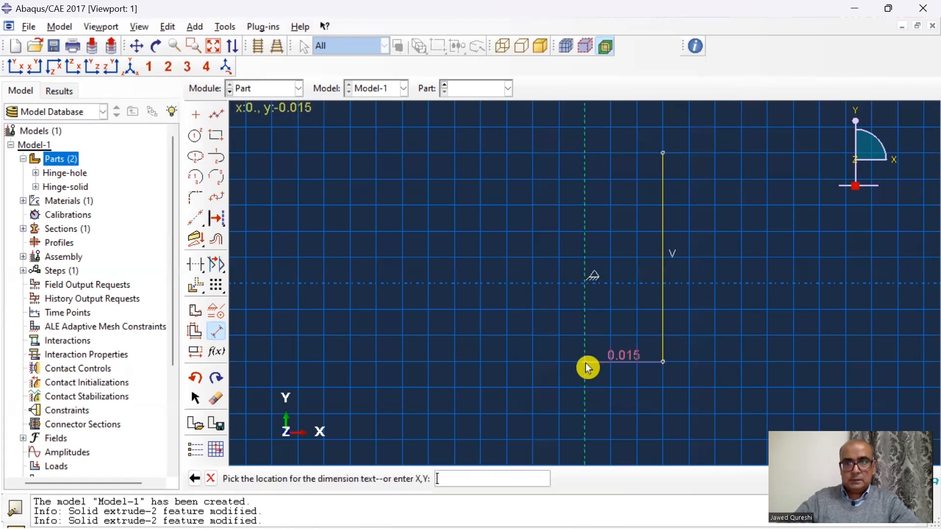
{"action": "left_click", "coordinate": [611, 389]}
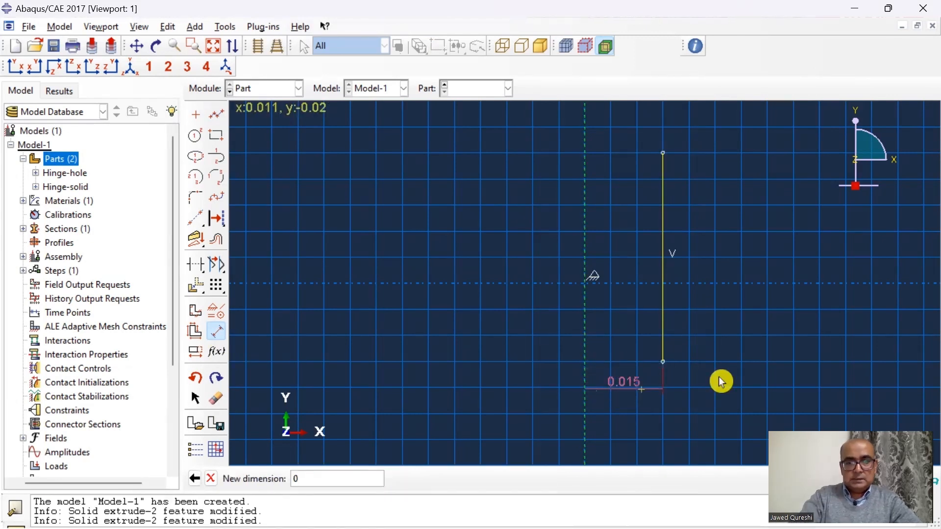
{"action": "type", "text": "0.012"}
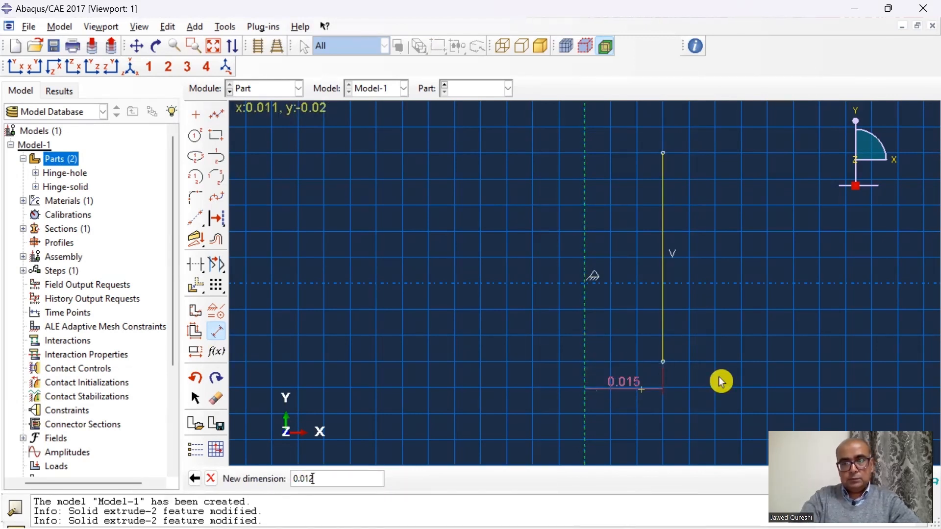
{"action": "key", "text": "Return"}
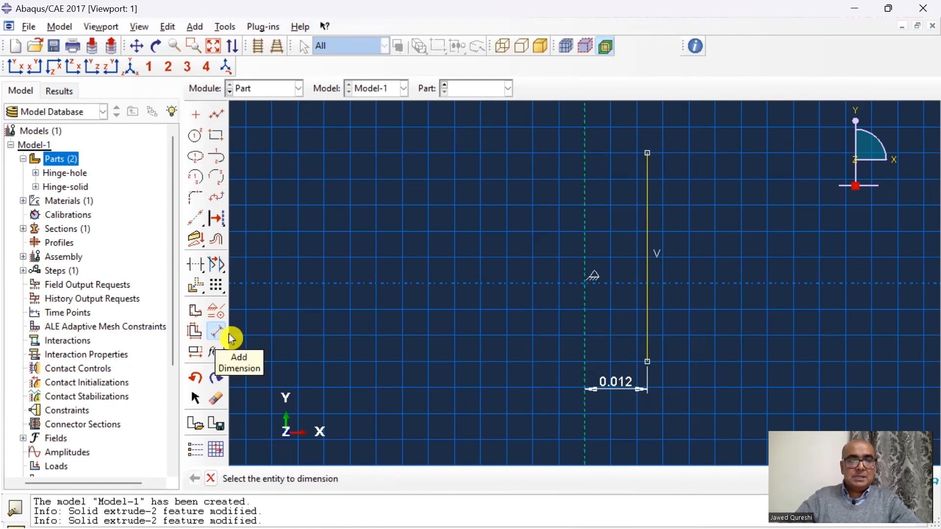
Dimension the vertical line's length as 0.06.
{"action": "left_click", "coordinate": [648, 324]}
{"action": "left_click", "coordinate": [707, 306]}
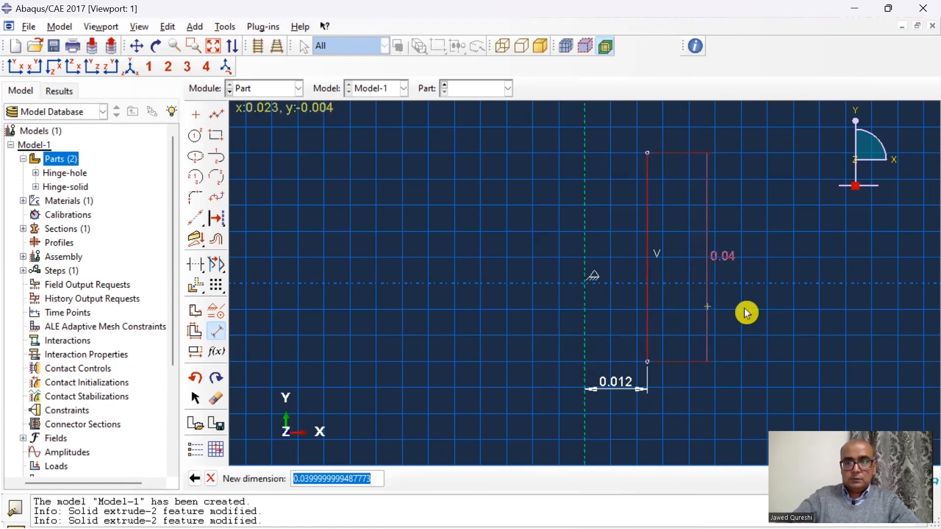
{"action": "type", "text": "0.06"}
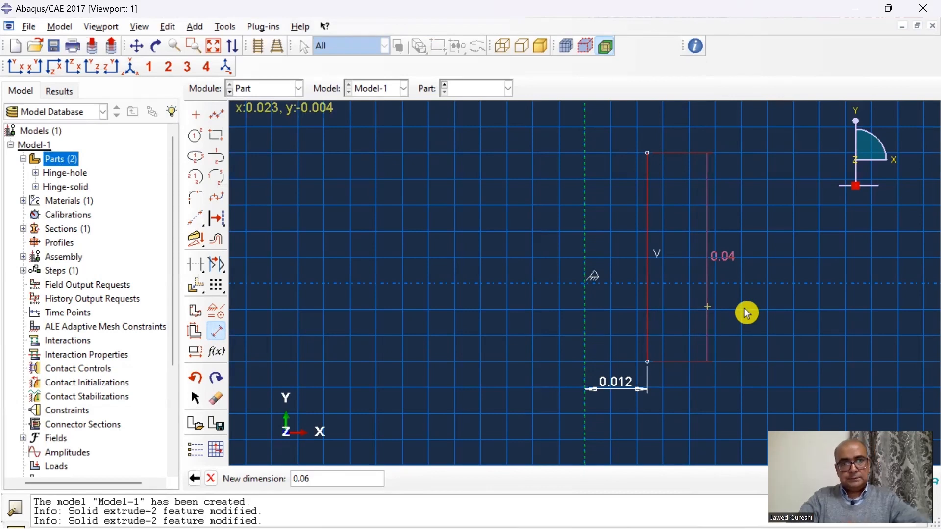
{"action": "key", "text": "Return"}
{"action": "left_click", "coordinate": [213, 46]}
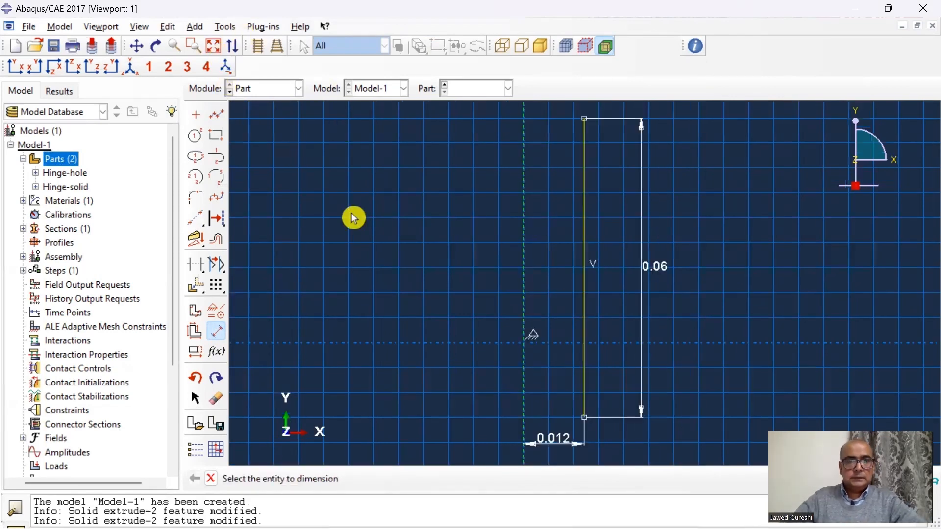
{"action": "right_click", "coordinate": [350, 214]}
{"action": "left_click", "coordinate": [403, 279]}
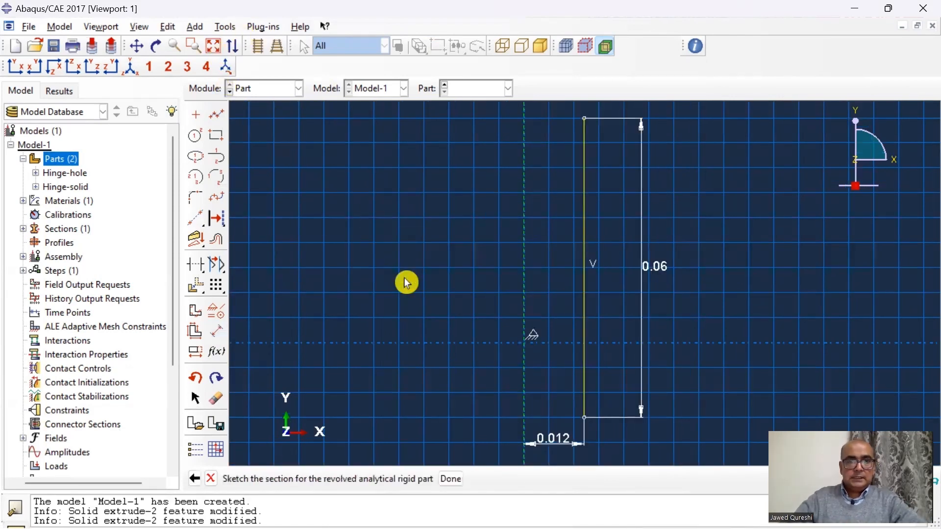
Finish the pin's revolved section sketch and place a reference point at the seam line's vertex on the upper rim.
{"action": "left_click", "coordinate": [449, 479]}
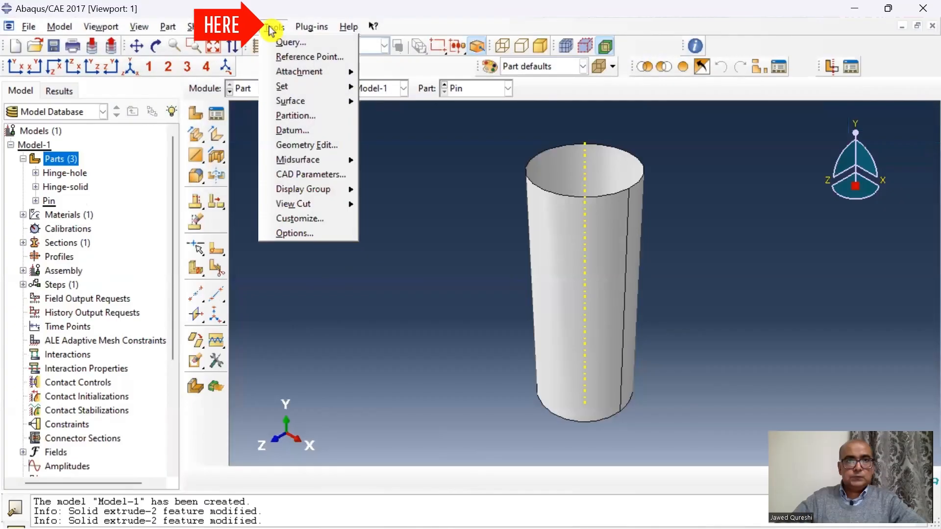
{"action": "left_click", "coordinate": [309, 57]}
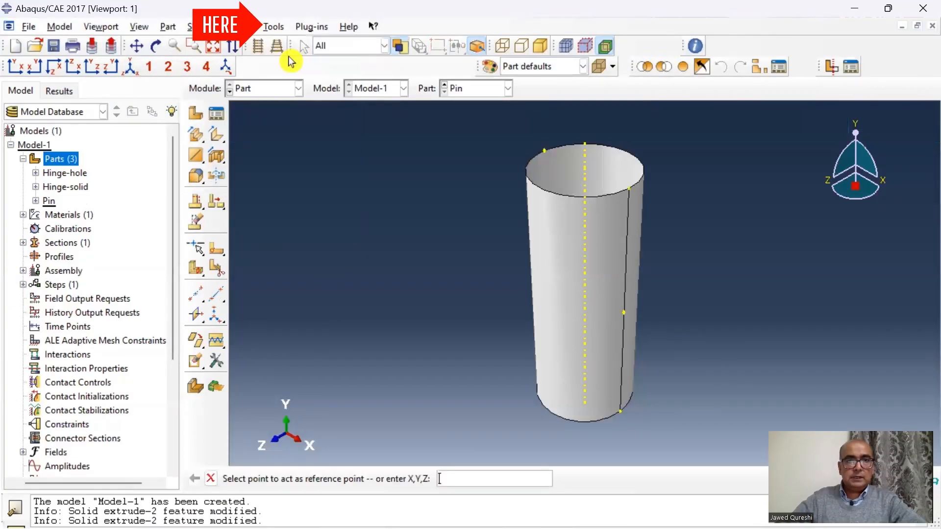
{"action": "left_click", "coordinate": [630, 189]}
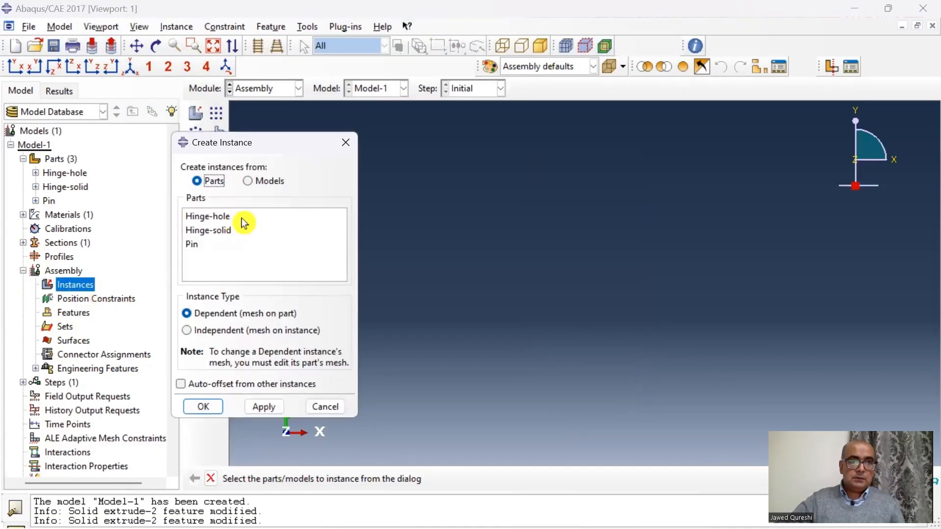
Create dependent assembly instances of Hinge-hole and Hinge-solid, auto-offsetting Hinge-solid from other instances.
{"action": "left_click", "coordinate": [242, 219]}
{"action": "left_click", "coordinate": [264, 407]}
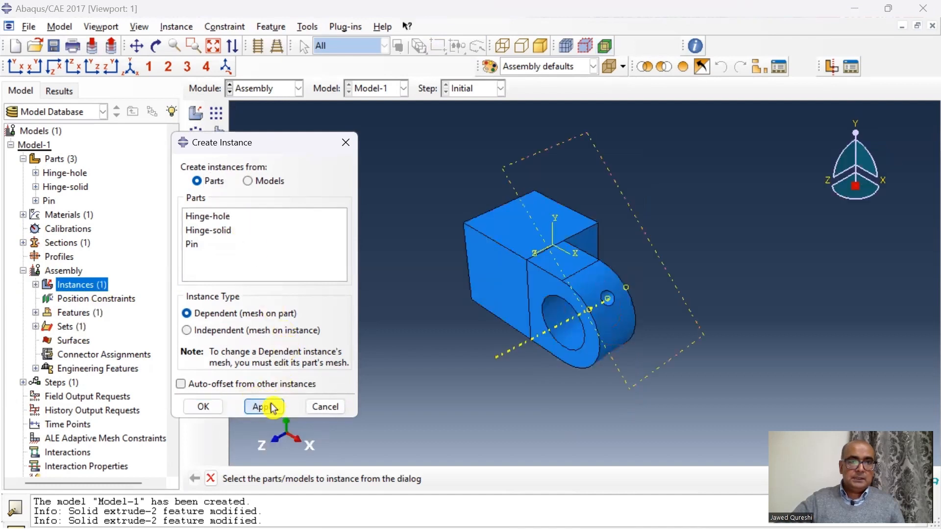
{"action": "left_click", "coordinate": [222, 234]}
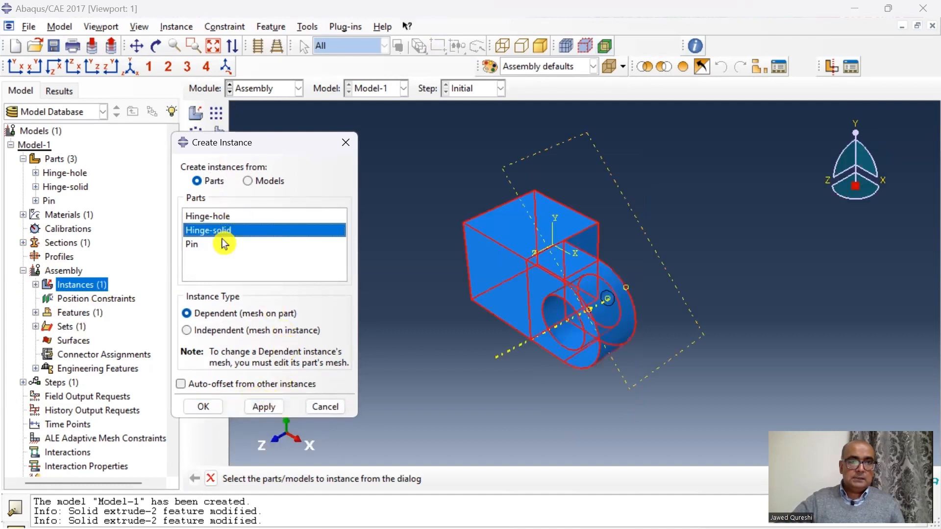
{"action": "left_click", "coordinate": [181, 384]}
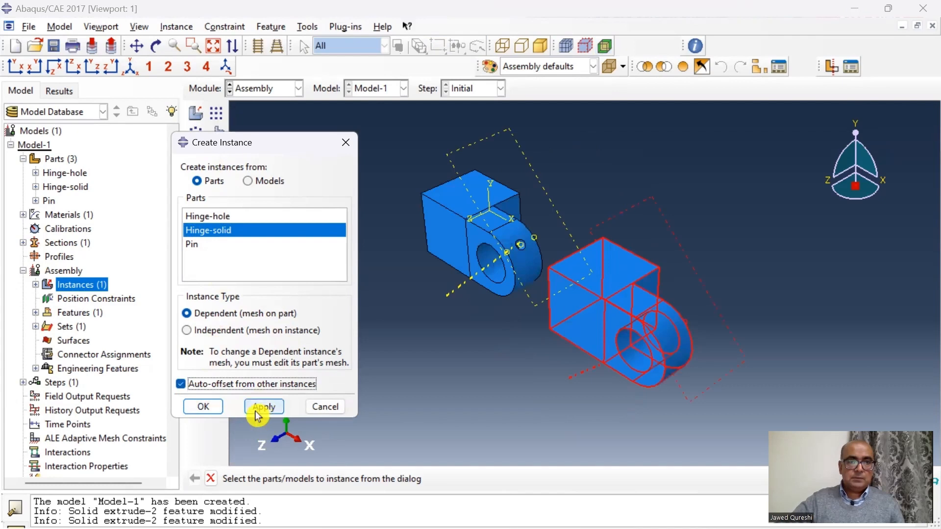
{"action": "left_click", "coordinate": [204, 409]}
Hide datum point symbols, datum axes, datum planes and datum coordinate systems in the assembly display.
{"action": "scroll", "coordinate": [588, 353], "scroll_direction": "up", "scroll_amount": 3}
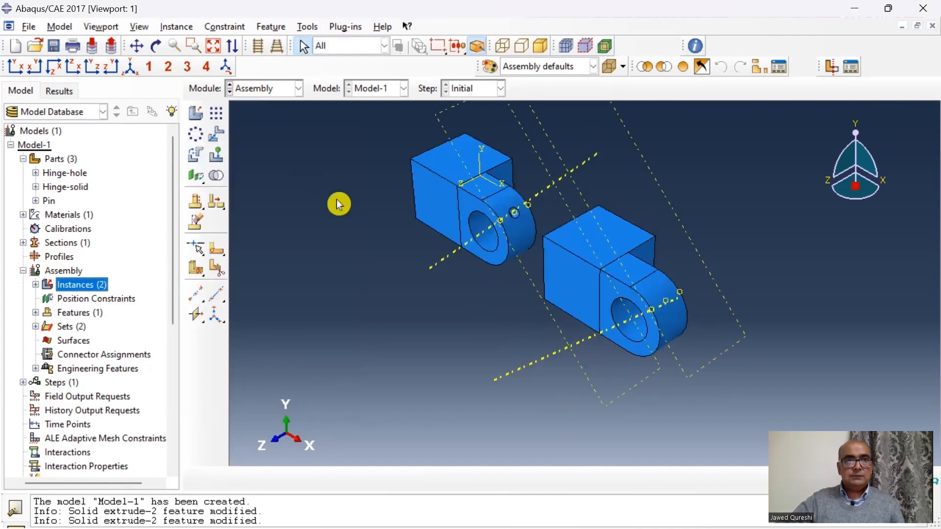
{"action": "scroll", "coordinate": [365, 216], "scroll_direction": "down", "scroll_amount": 2}
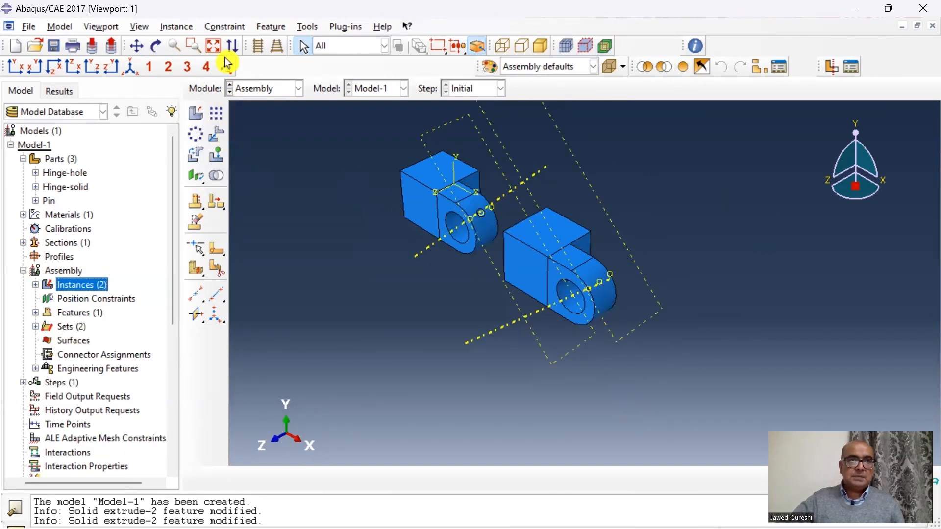
{"action": "left_click", "coordinate": [140, 27]}
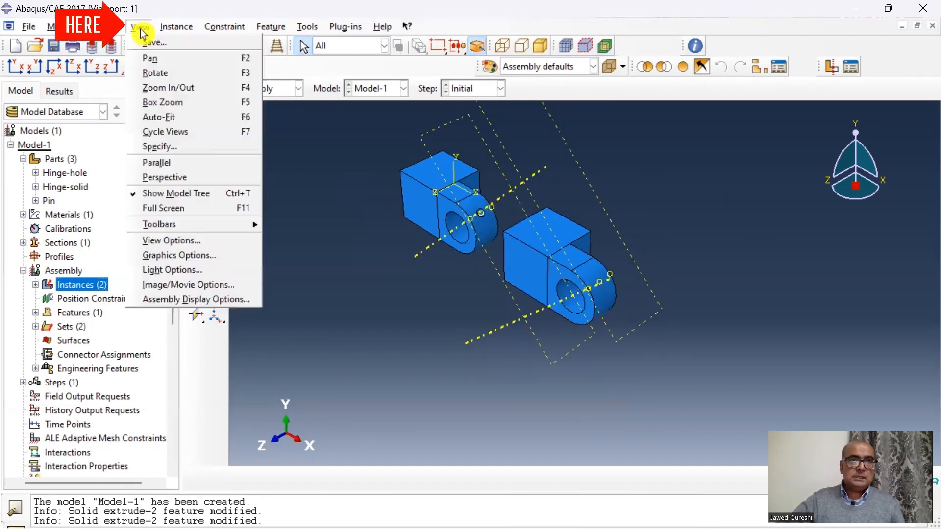
{"action": "left_click", "coordinate": [210, 298]}
{"action": "left_click", "coordinate": [73, 68]}
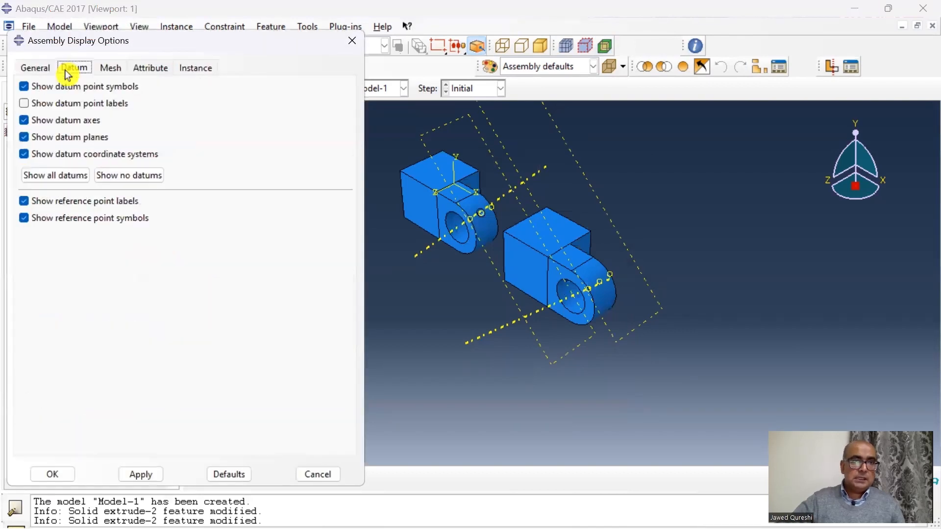
{"action": "left_click", "coordinate": [39, 89]}
{"action": "left_click", "coordinate": [52, 122]}
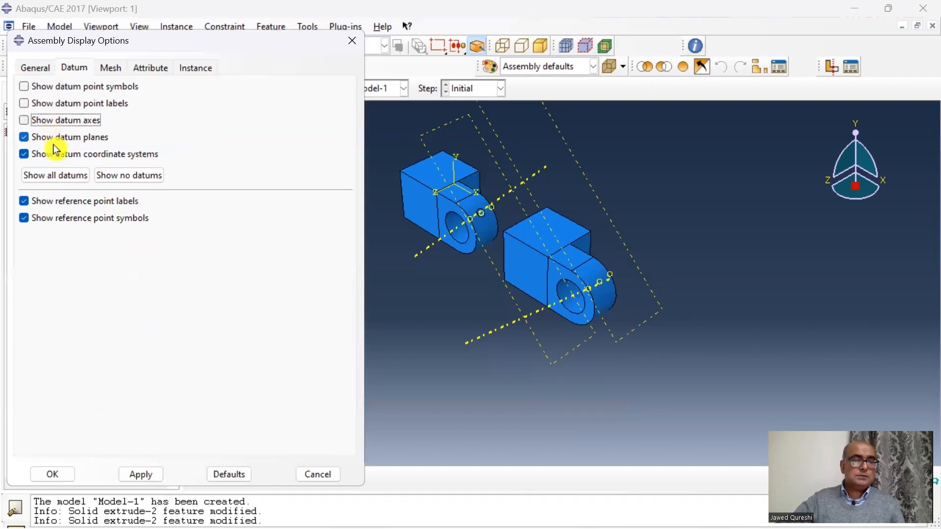
{"action": "left_click", "coordinate": [47, 143]}
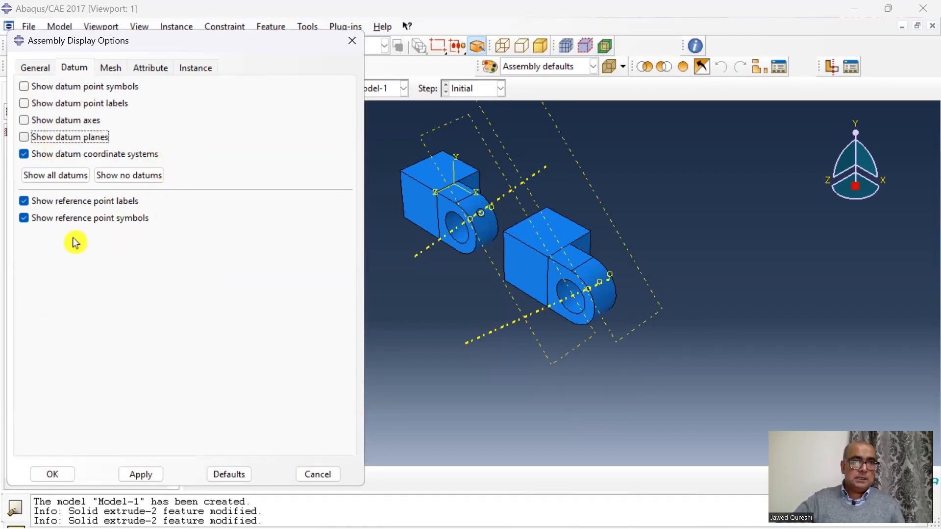
{"action": "left_click", "coordinate": [141, 474]}
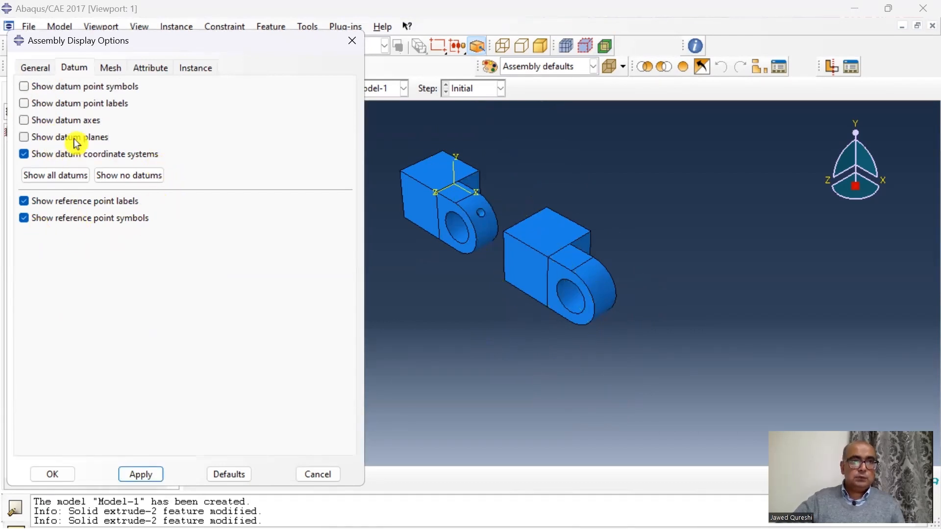
{"action": "left_click", "coordinate": [101, 156]}
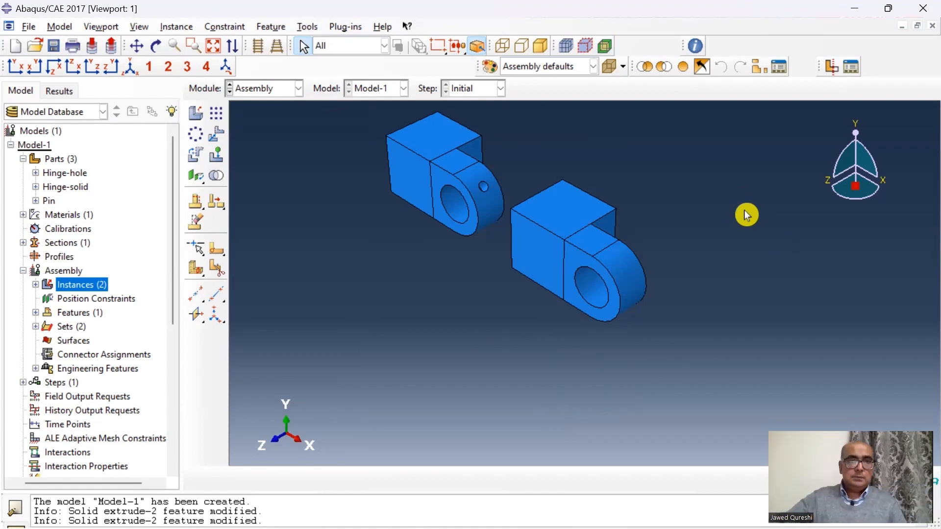
Apply a Face to Face constraint with an offset between Hinge-solid's inner block face beside the flange and the matching face of Hinge-hole.
{"action": "left_click", "coordinate": [227, 27]}
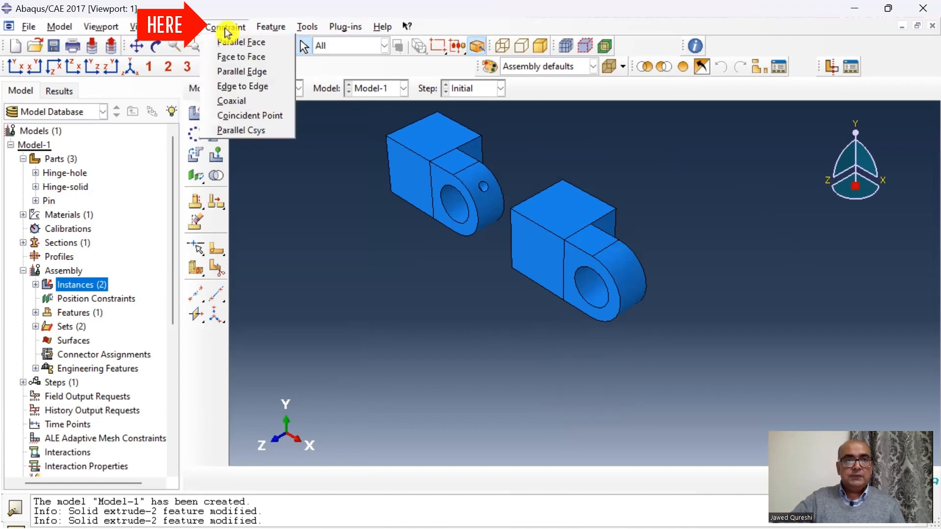
{"action": "left_click", "coordinate": [250, 57]}
{"action": "left_click", "coordinate": [607, 228]}
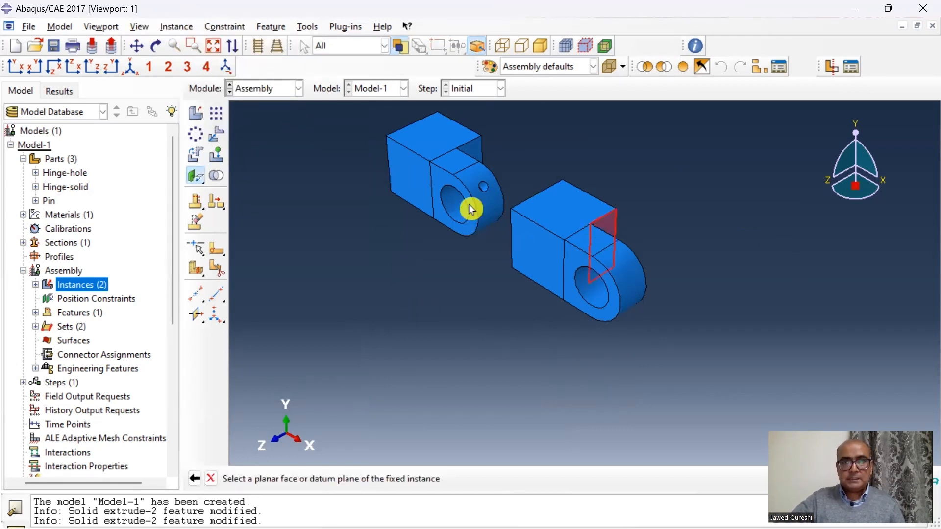
{"action": "left_click", "coordinate": [472, 154]}
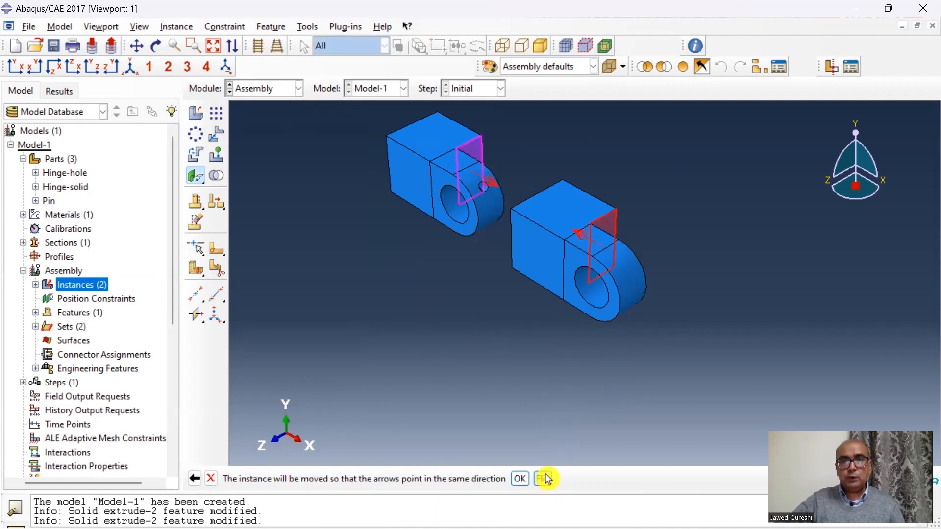
{"action": "left_click", "coordinate": [520, 482]}
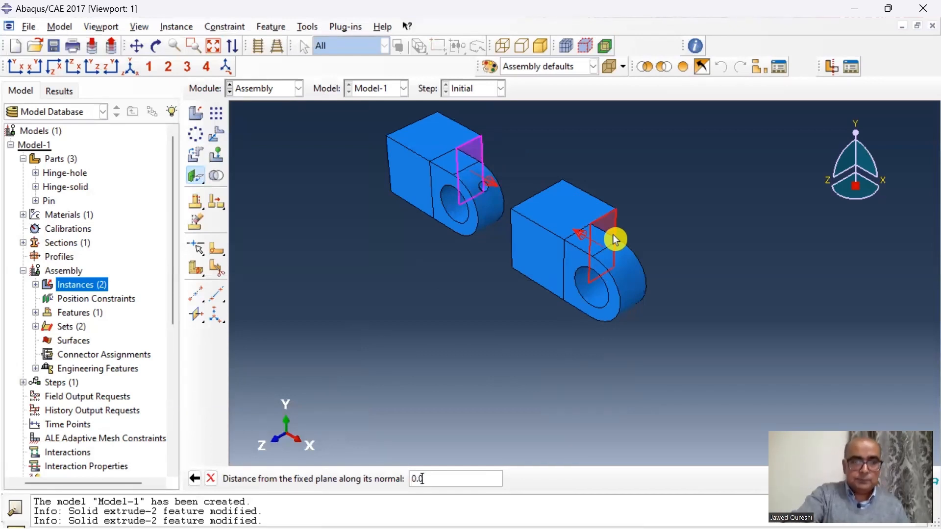
{"action": "key", "text": "Return"}
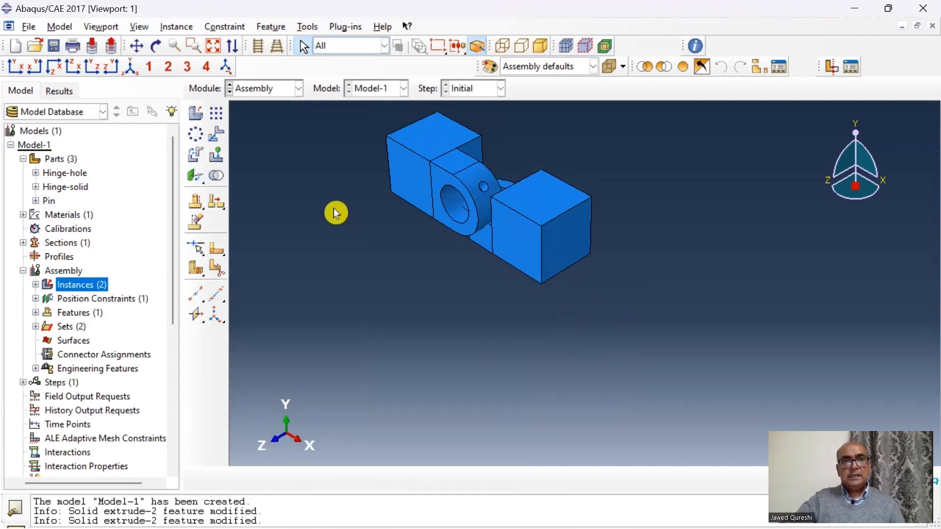
Apply a Coaxial constraint aligning the cylindrical flange hole of Hinge-solid with the flange hole of Hinge-hole.
{"action": "left_click", "coordinate": [220, 29]}
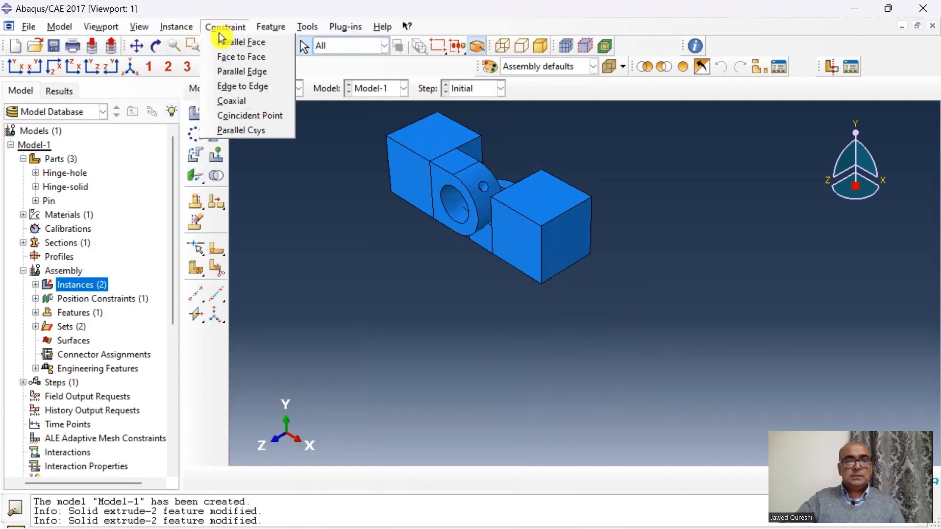
{"action": "left_click", "coordinate": [263, 102]}
{"action": "left_click", "coordinate": [156, 45]}
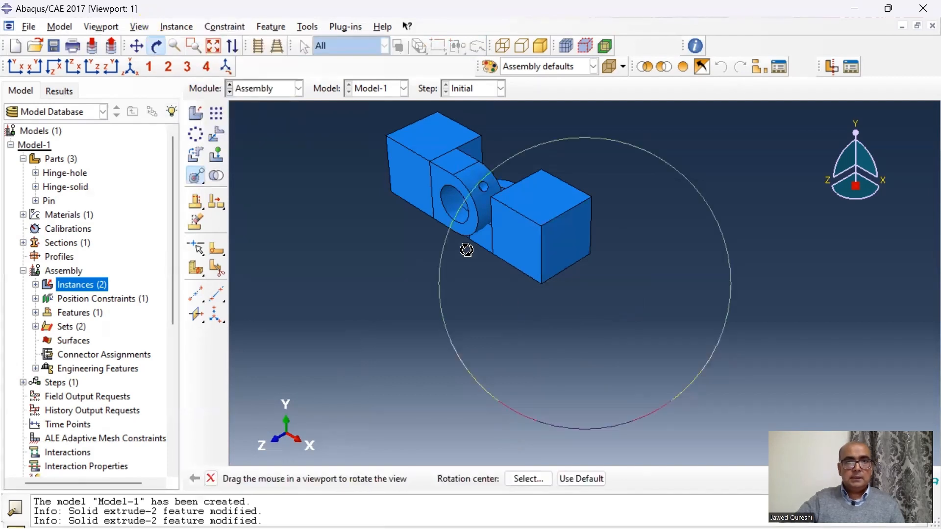
{"action": "left_click_drag", "start_coordinate": [514, 171], "coordinate": [493, 212]}
{"action": "right_click", "coordinate": [493, 212]}
{"action": "left_click", "coordinate": [535, 312]}
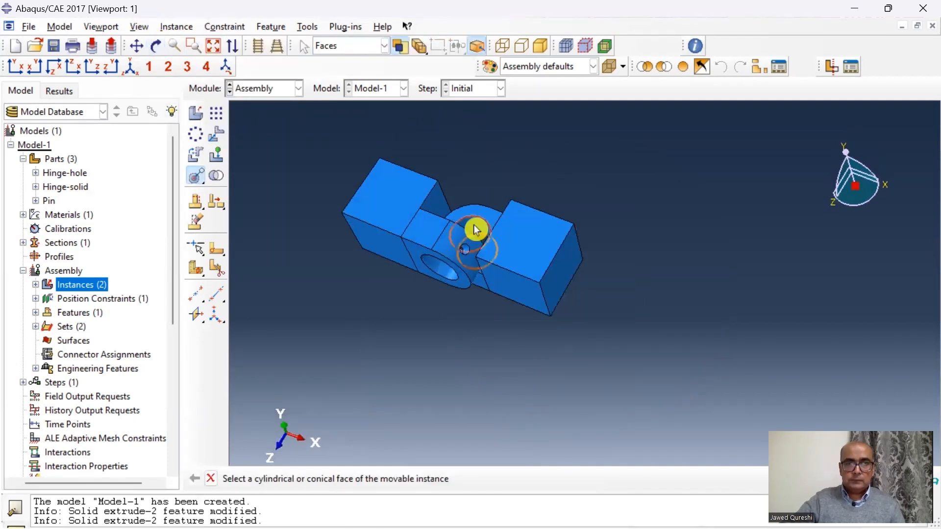
{"action": "left_click", "coordinate": [476, 230]}
{"action": "left_click", "coordinate": [440, 273]}
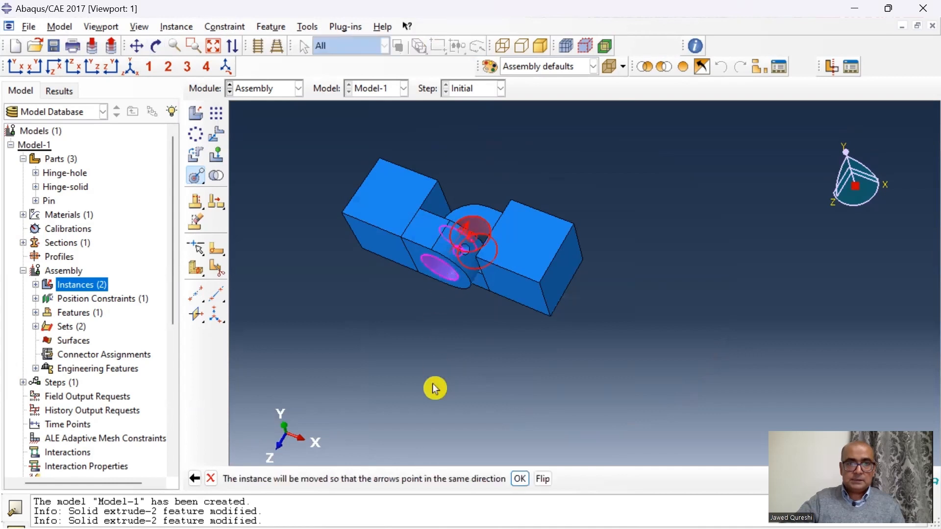
{"action": "left_click_drag", "start_coordinate": [457, 428], "coordinate": [492, 258], "text": "ctrl+alt"}
{"action": "right_click", "coordinate": [488, 265]}
{"action": "left_click", "coordinate": [537, 362]}
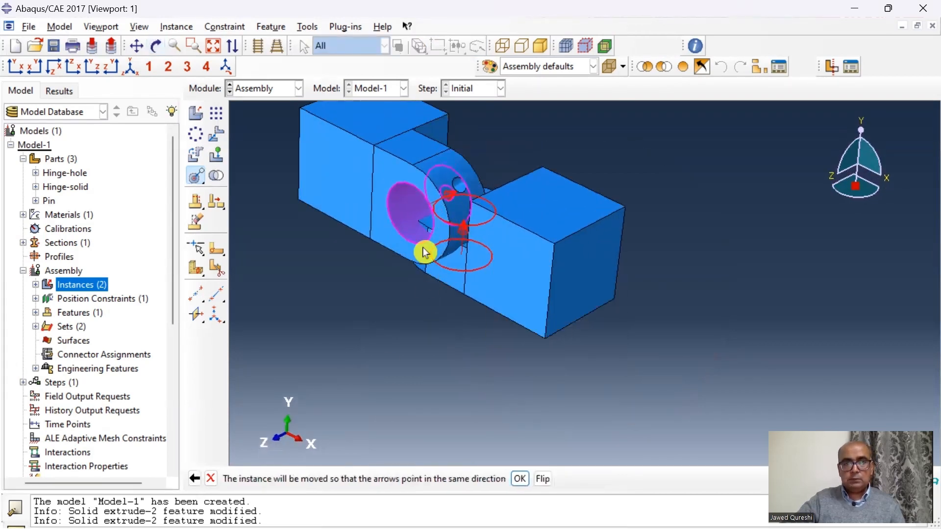
{"action": "left_click", "coordinate": [523, 480]}
Apply an Edge to Edge constraint aligning Hinge-solid's rear upper block edge with the corresponding edge of Hinge-hole.
{"action": "scroll", "coordinate": [567, 373], "scroll_direction": "down", "scroll_amount": 3}
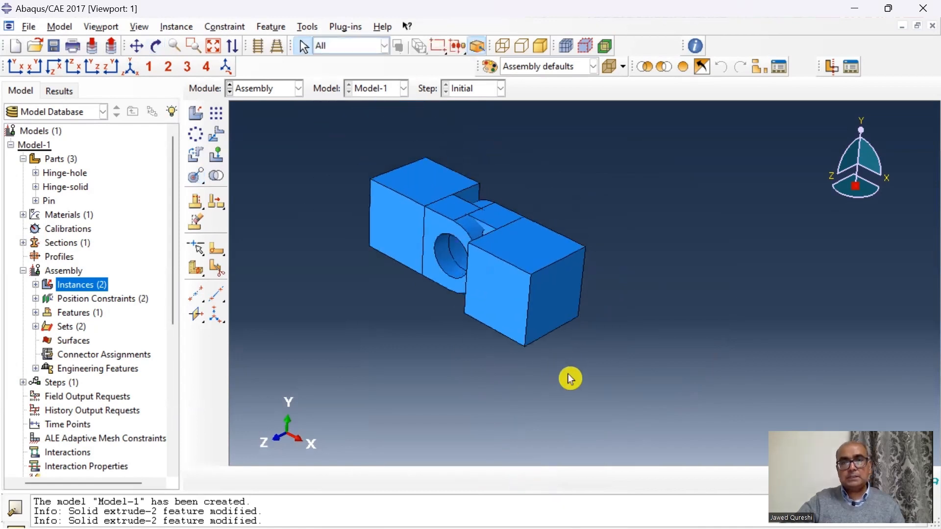
{"action": "scroll", "coordinate": [448, 237], "scroll_direction": "up", "scroll_amount": 4}
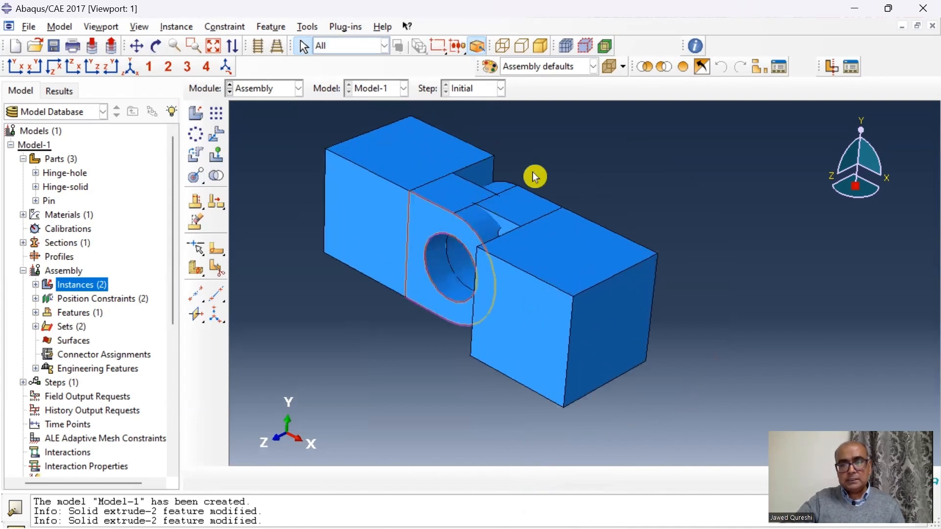
{"action": "left_click_drag", "start_coordinate": [494, 189], "coordinate": [458, 271], "text": "ctrl+alt"}
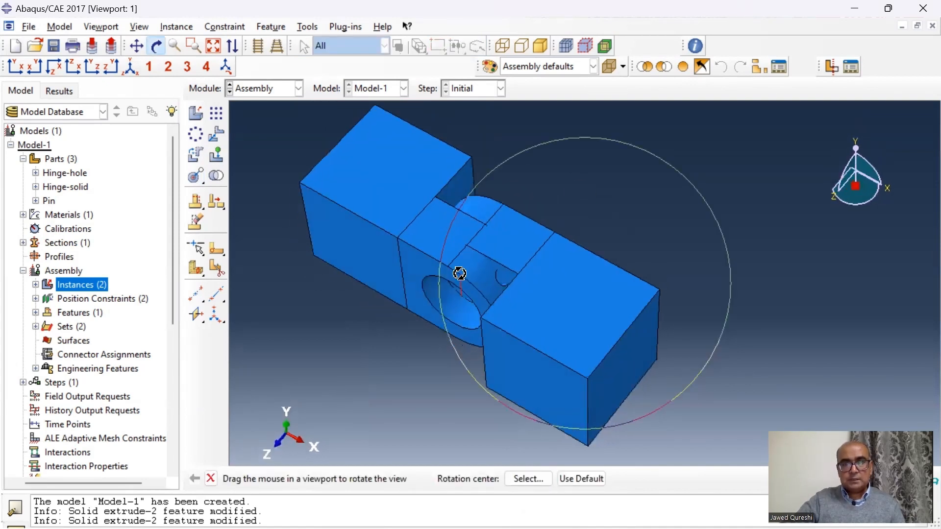
{"action": "right_click", "coordinate": [468, 255]}
{"action": "left_click", "coordinate": [505, 353]}
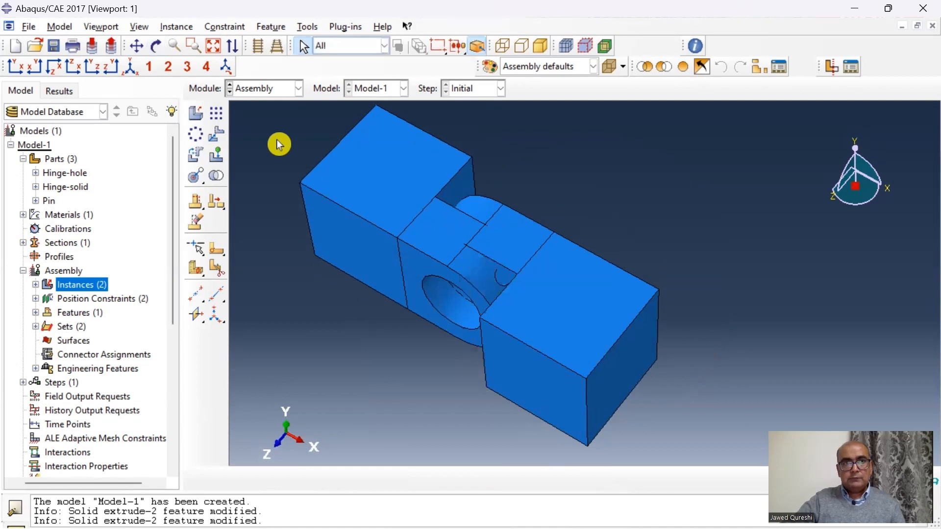
{"action": "left_click", "coordinate": [228, 27]}
{"action": "left_click", "coordinate": [260, 84]}
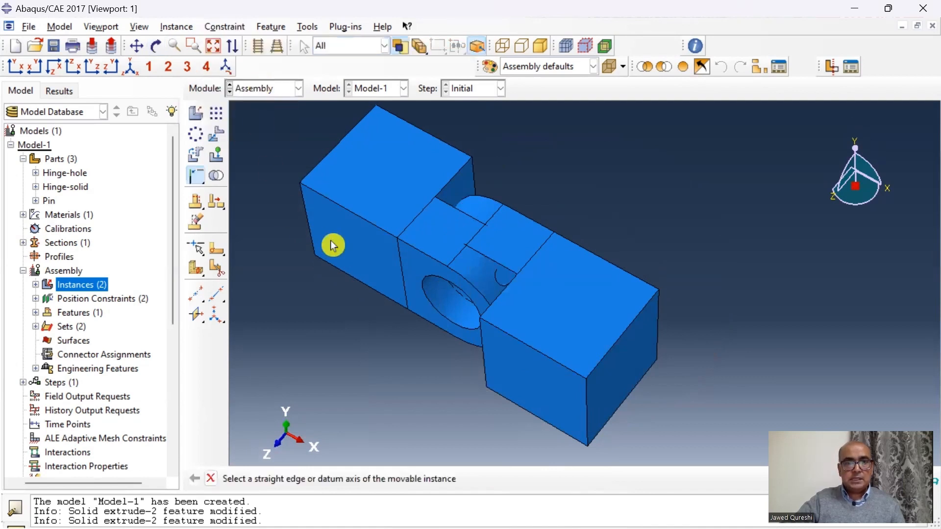
{"action": "left_click", "coordinate": [604, 266]}
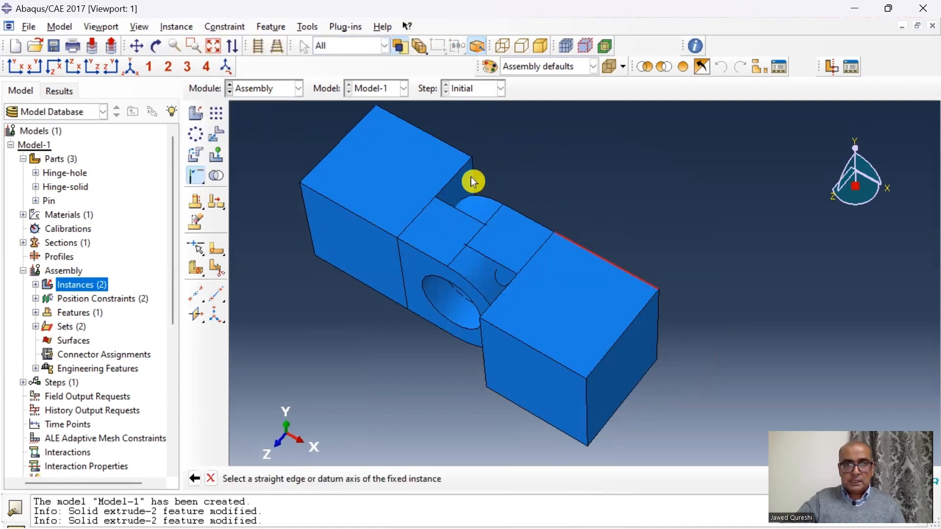
{"action": "left_click", "coordinate": [447, 144]}
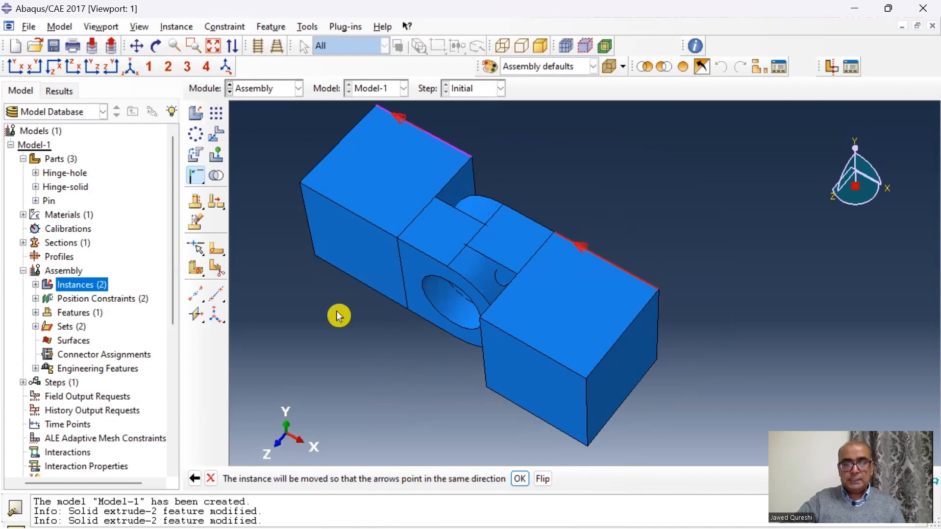
{"action": "left_click", "coordinate": [522, 485]}
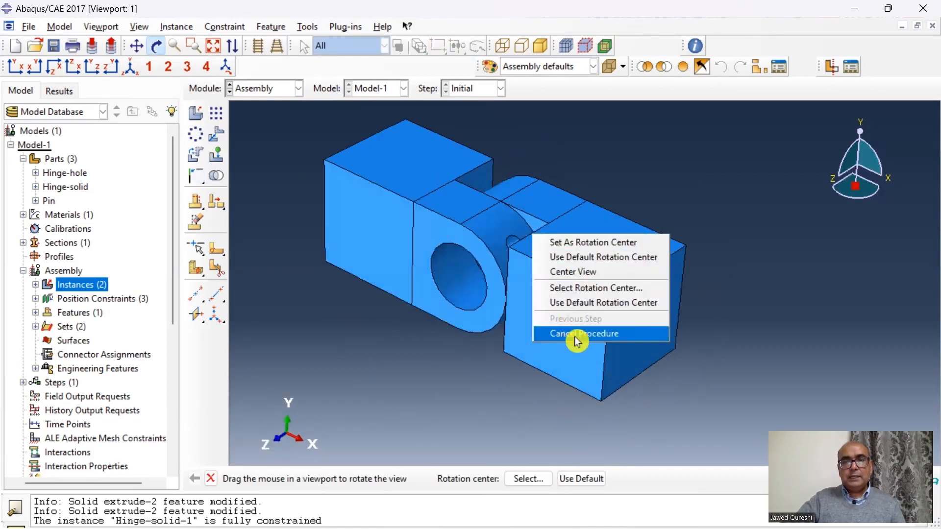
{"action": "left_click", "coordinate": [576, 334]}
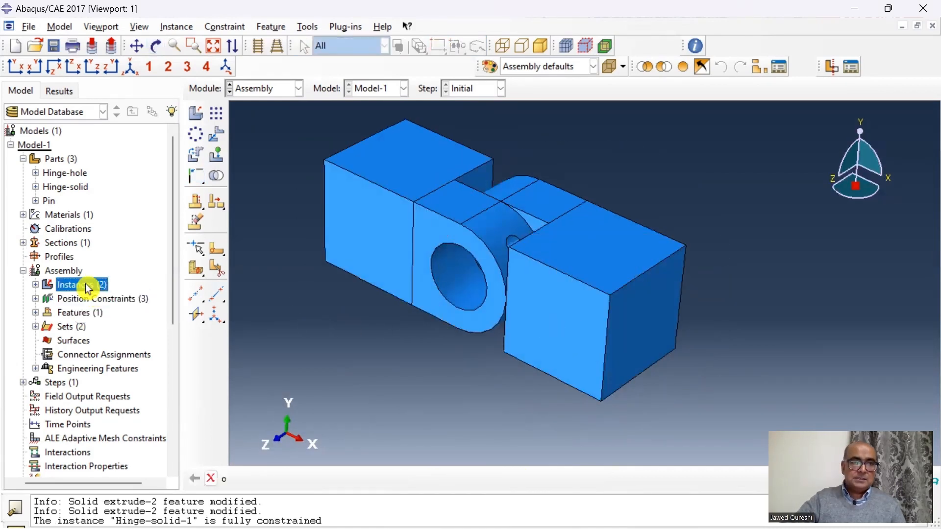
Create a dependent assembly instance of Pin, auto-offset from the other instances.
{"action": "double_click", "coordinate": [87, 287]}
{"action": "left_click", "coordinate": [238, 245]}
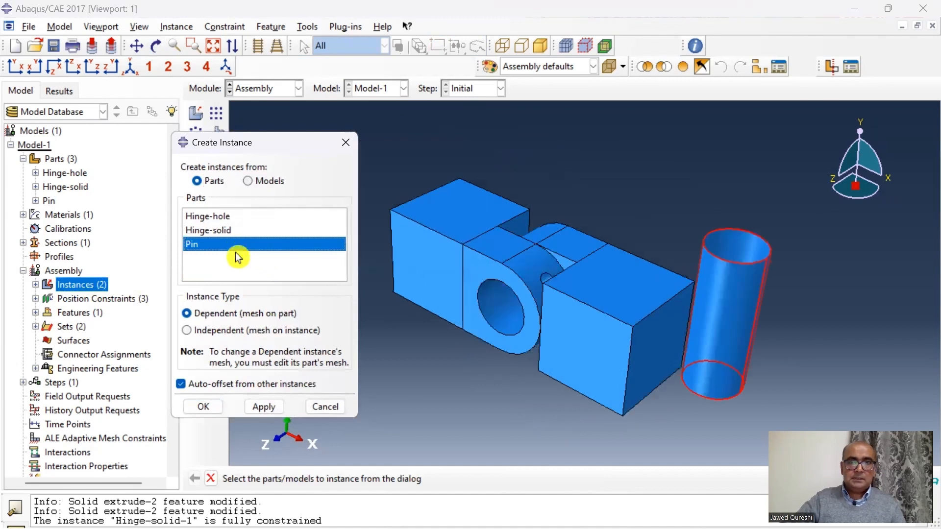
{"action": "left_click", "coordinate": [204, 408]}
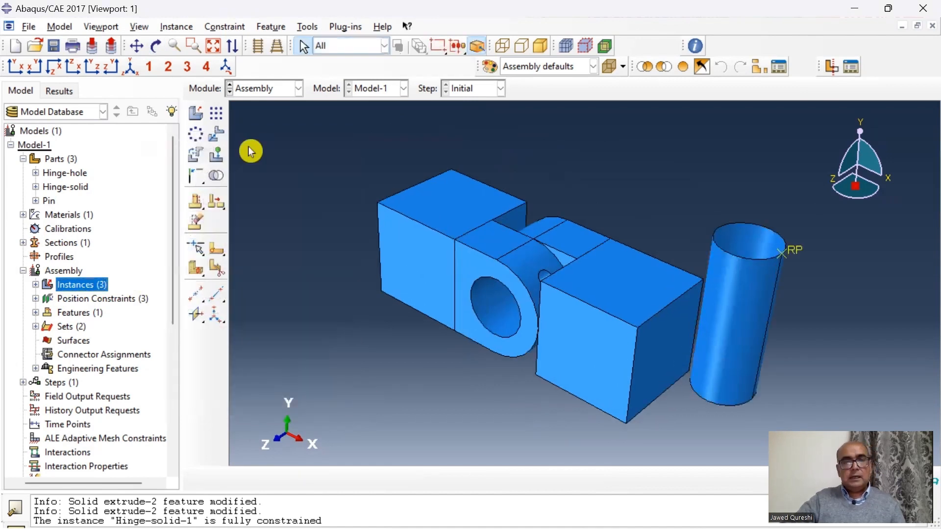
Apply a Coaxial constraint aligning the pin's cylindrical face with the flange hole of Hinge-hole.
{"action": "left_click", "coordinate": [228, 29]}
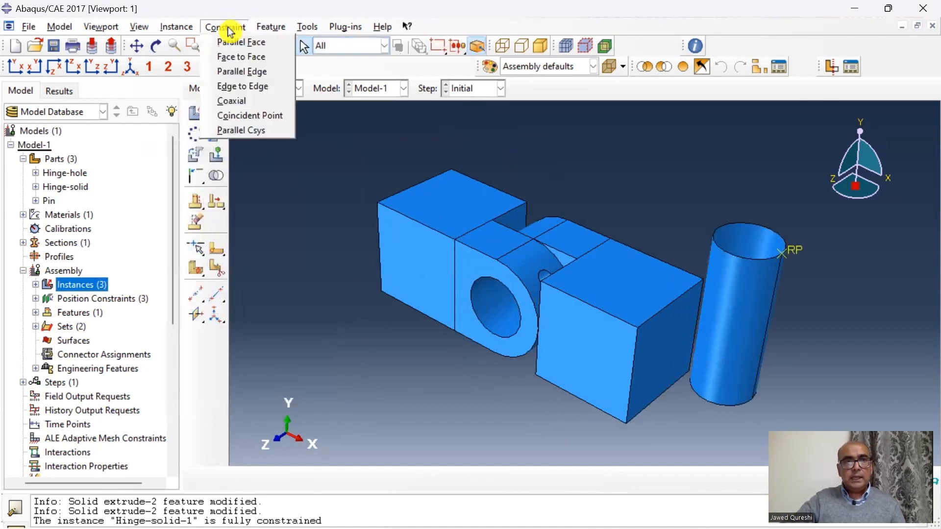
{"action": "left_click", "coordinate": [263, 104]}
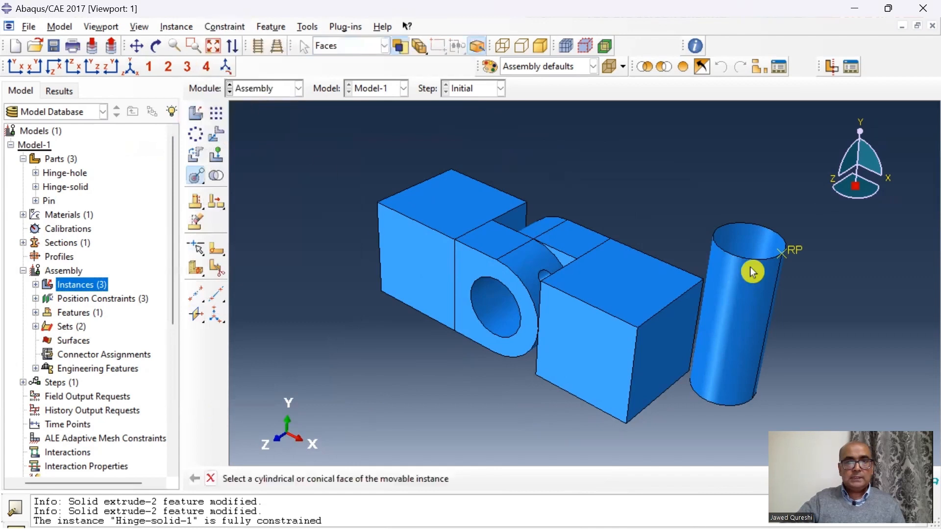
{"action": "left_click", "coordinate": [752, 299]}
{"action": "left_click", "coordinate": [492, 315]}
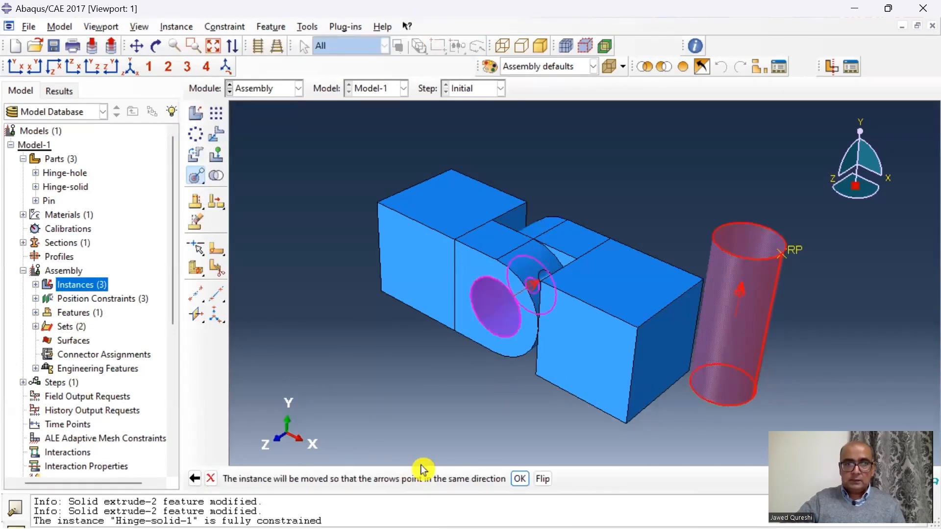
{"action": "left_click", "coordinate": [519, 479]}
{"action": "left_click", "coordinate": [157, 46]}
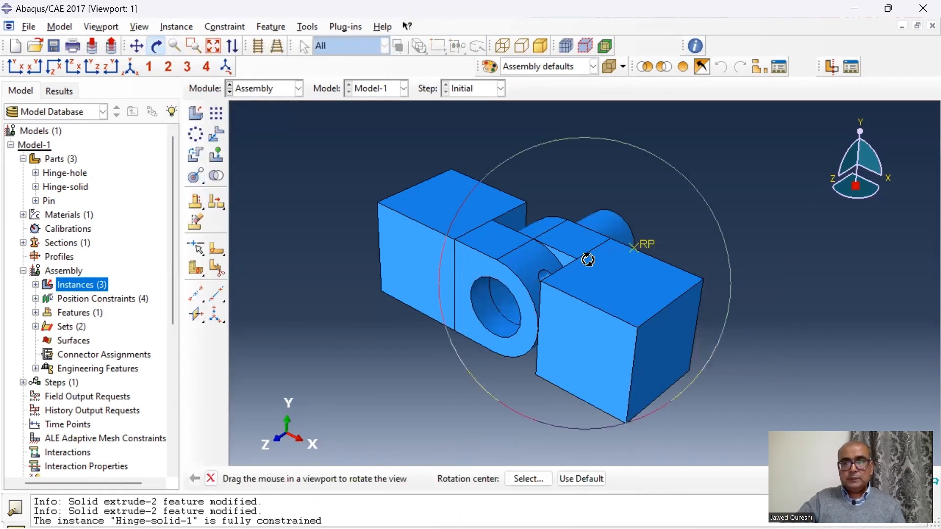
{"action": "left_click_drag", "start_coordinate": [590, 258], "coordinate": [609, 226]}
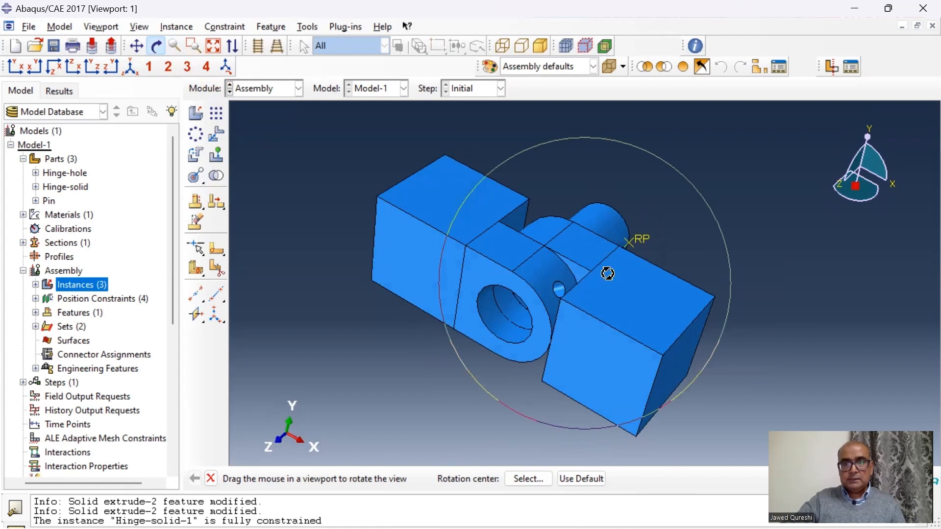
{"action": "left_click_drag", "start_coordinate": [607, 274], "coordinate": [598, 236]}
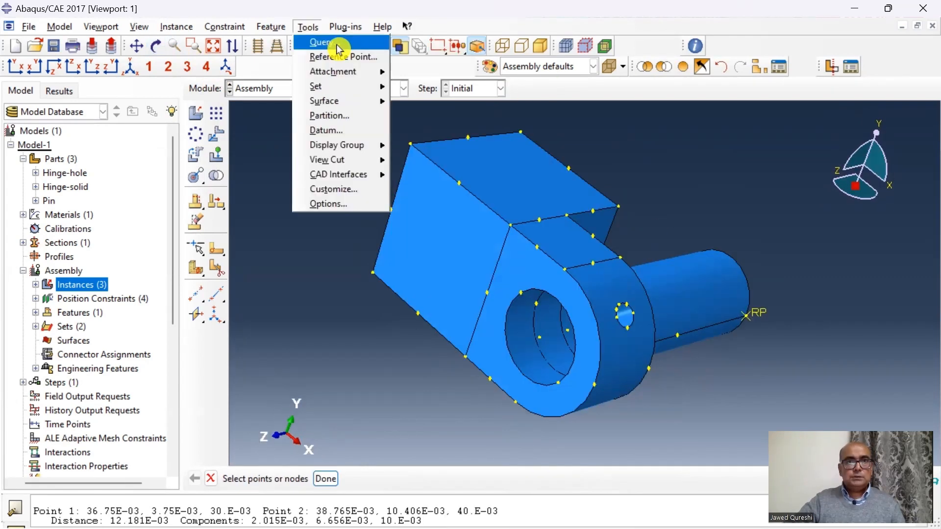
Measure the distance between two points inside the flange hole to determine how far the pin must move along Z.
{"action": "left_click", "coordinate": [319, 39]}
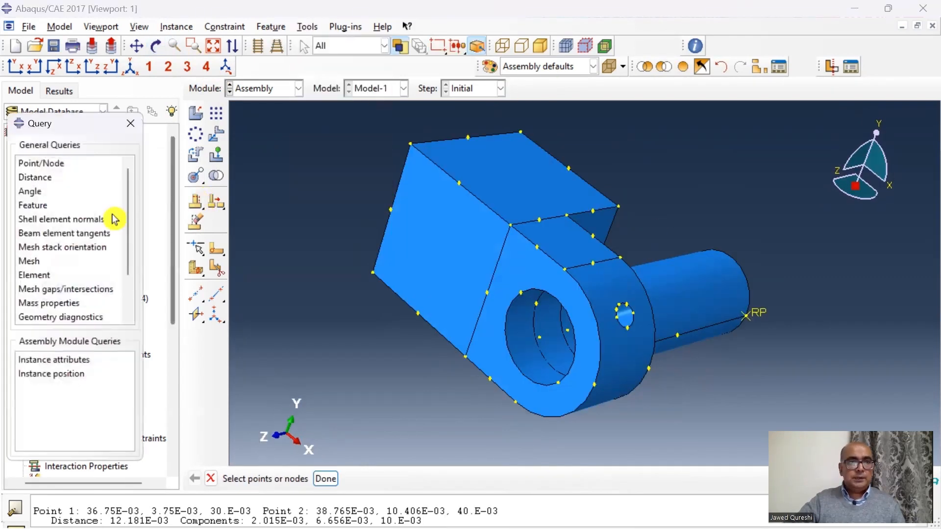
{"action": "left_click", "coordinate": [60, 178]}
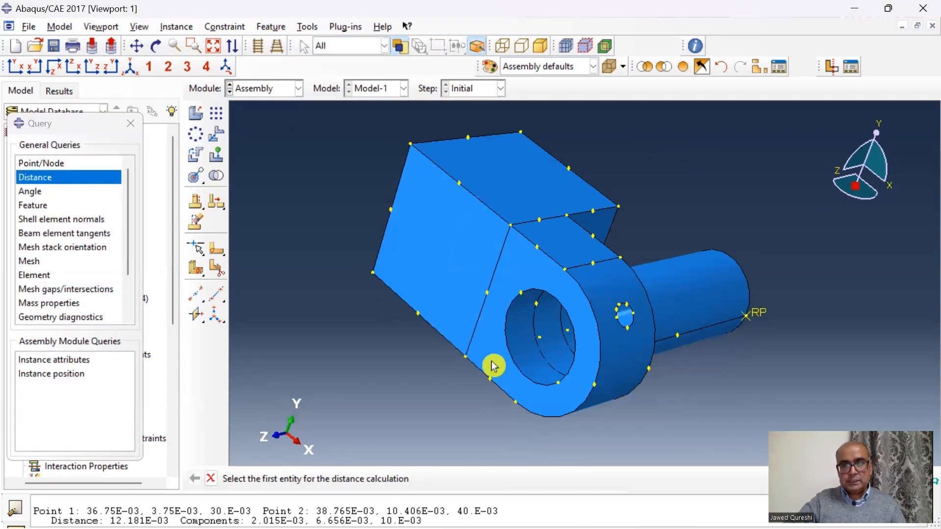
{"action": "left_click", "coordinate": [567, 337]}
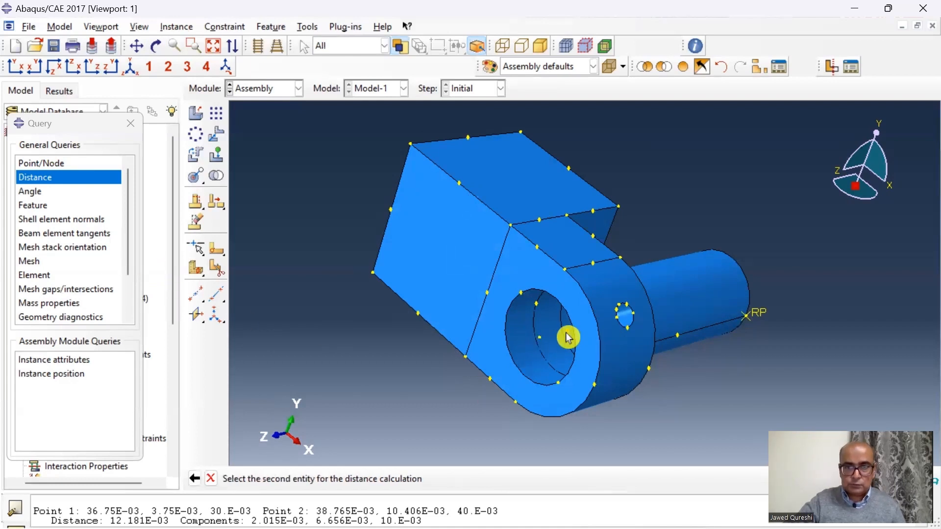
{"action": "left_click", "coordinate": [540, 337]}
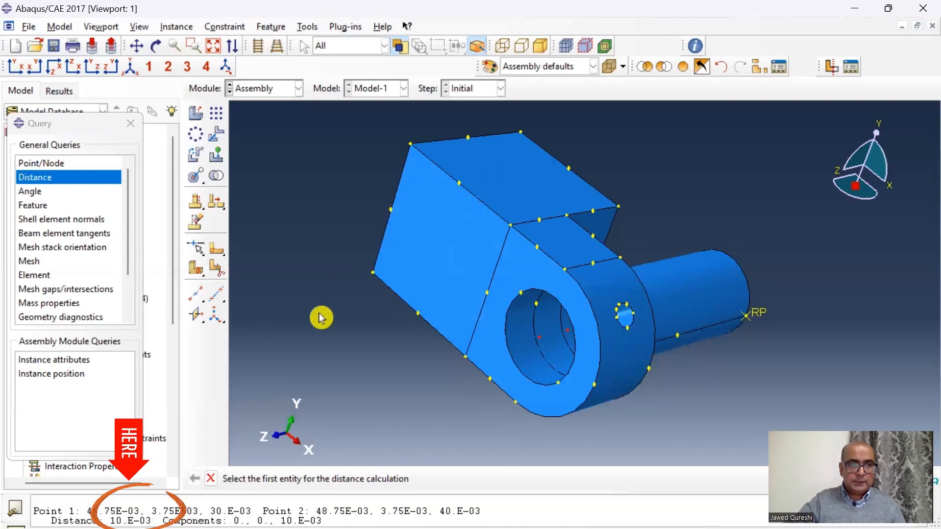
{"action": "left_click", "coordinate": [131, 123]}
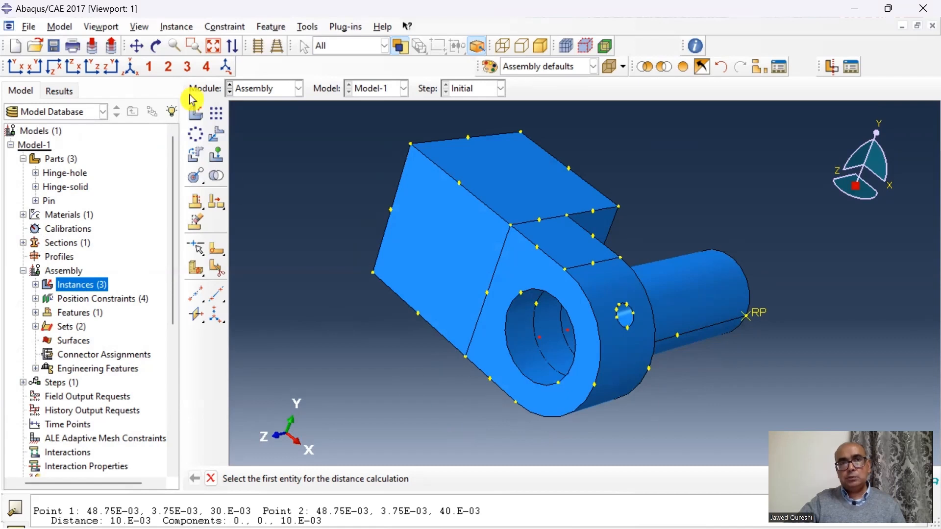
Translate the pin instance by 0, 0, 20E-03 so it passes through both hinge flanges.
{"action": "left_click", "coordinate": [156, 47]}
{"action": "left_click_drag", "start_coordinate": [611, 284], "coordinate": [532, 330]}
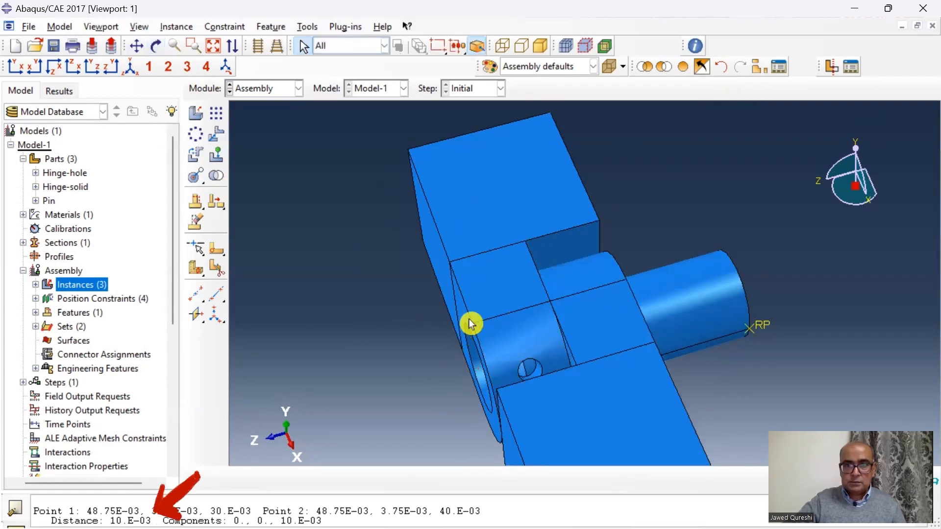
{"action": "left_click", "coordinate": [473, 324]}
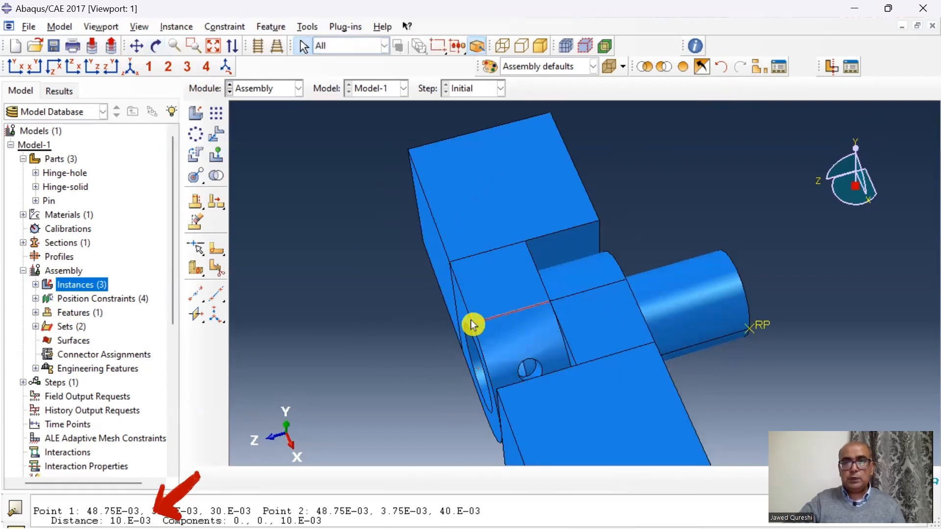
{"action": "left_click", "coordinate": [738, 293]}
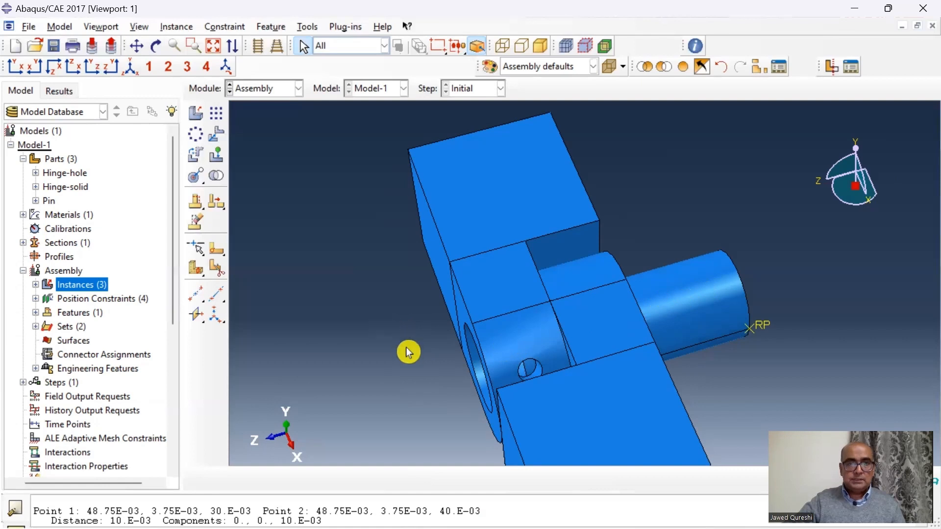
{"action": "left_click", "coordinate": [176, 27]}
{"action": "left_click", "coordinate": [222, 90]}
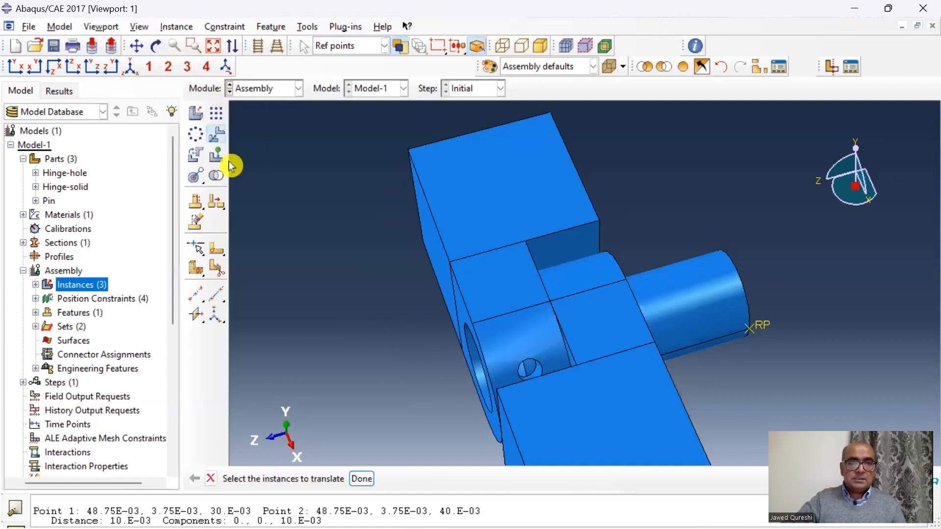
{"action": "left_click", "coordinate": [634, 331]}
{"action": "left_click", "coordinate": [363, 479]}
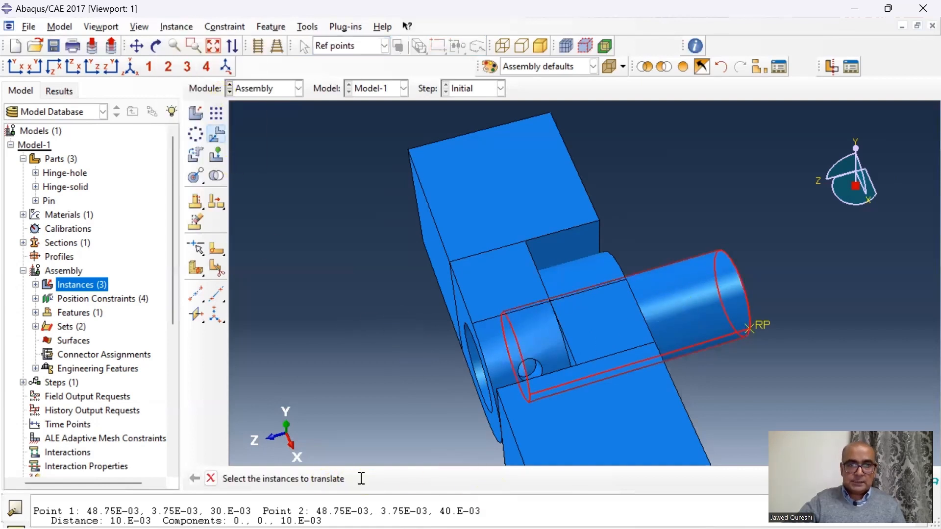
{"action": "key", "text": "Return"}
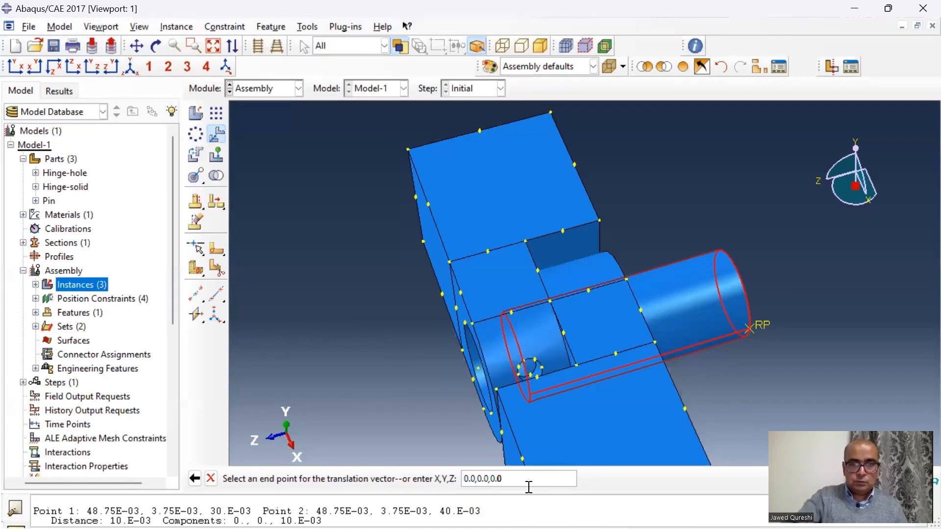
{"action": "key", "text": "Return"}
{"action": "left_click", "coordinate": [314, 478]}
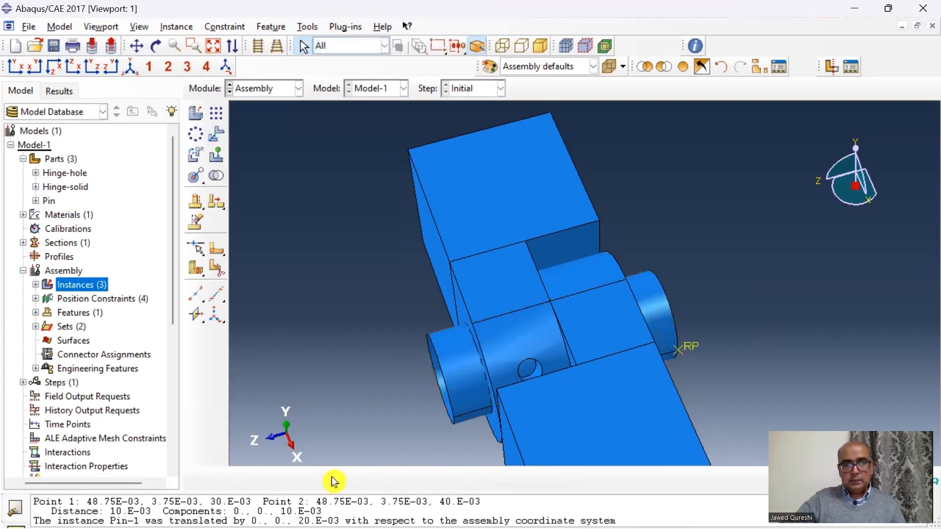
Create a Static, General step named Contact after Initial, described as establishing contact, with an initial increment size of 0.1.
{"action": "left_click", "coordinate": [157, 47]}
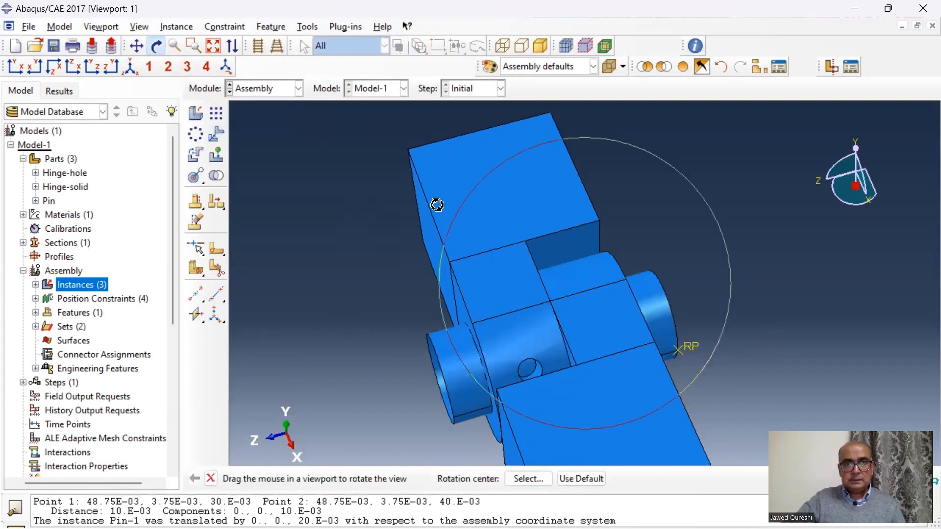
{"action": "left_click_drag", "start_coordinate": [538, 243], "coordinate": [609, 319]}
{"action": "right_click", "coordinate": [573, 236]}
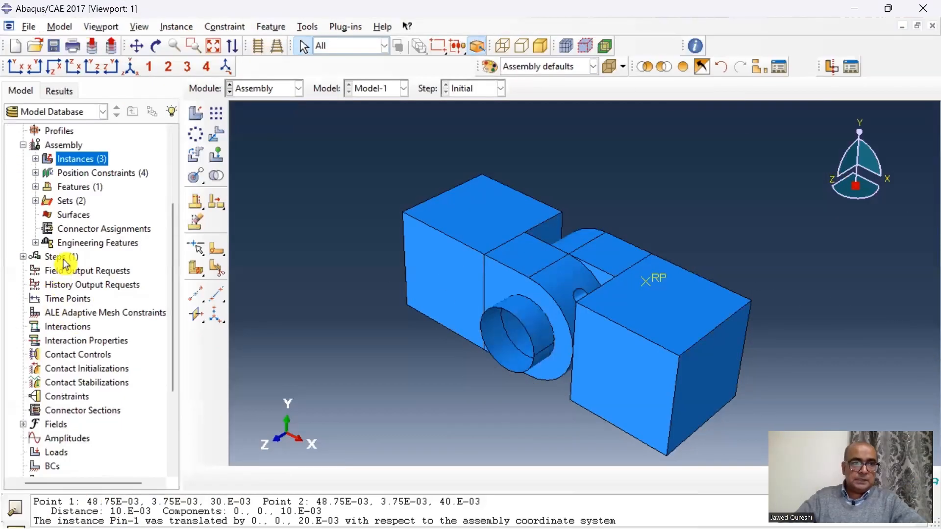
{"action": "left_click", "coordinate": [62, 259]}
{"action": "double_click", "coordinate": [64, 260]}
{"action": "type", "text": "Contac"}
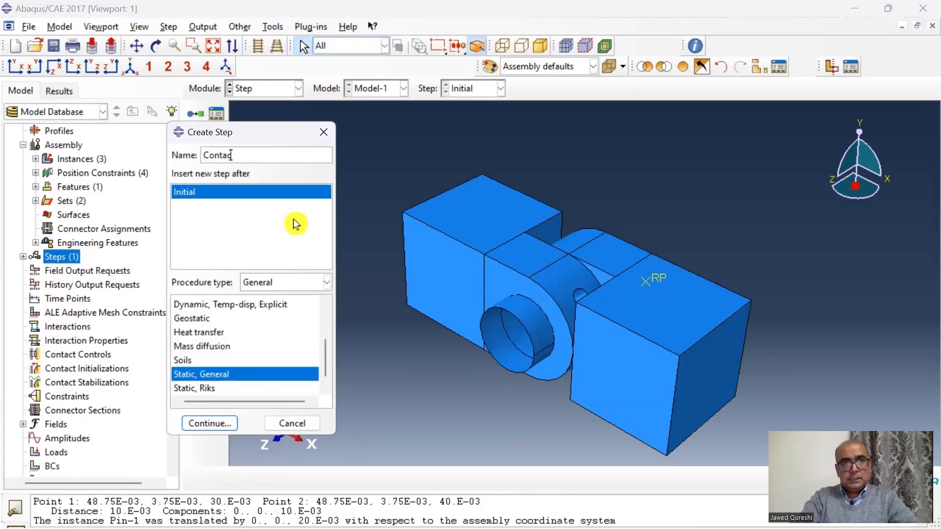
{"action": "type", "text": "t"}
{"action": "left_click", "coordinate": [225, 423]}
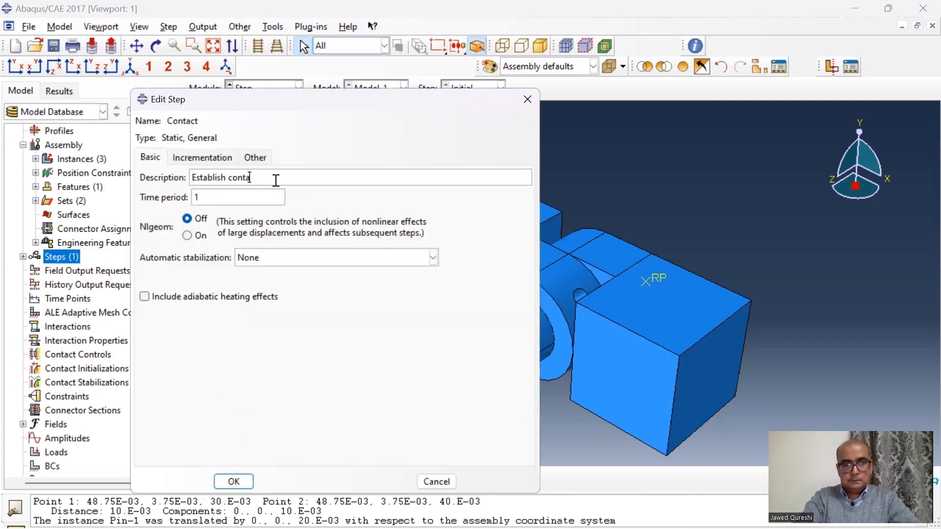
{"action": "left_click", "coordinate": [201, 157]}
{"action": "double_click", "coordinate": [227, 231]}
{"action": "type", "text": "0.1"}
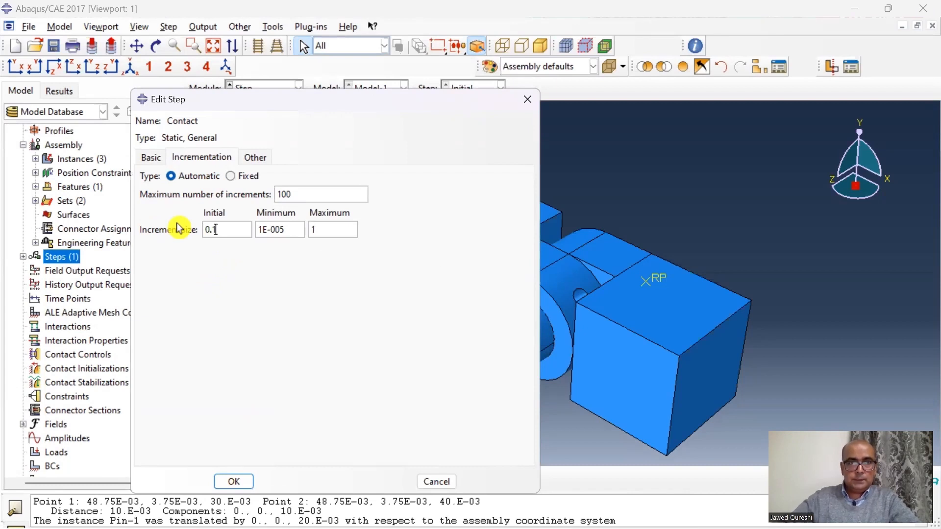
{"action": "left_click", "coordinate": [240, 481]}
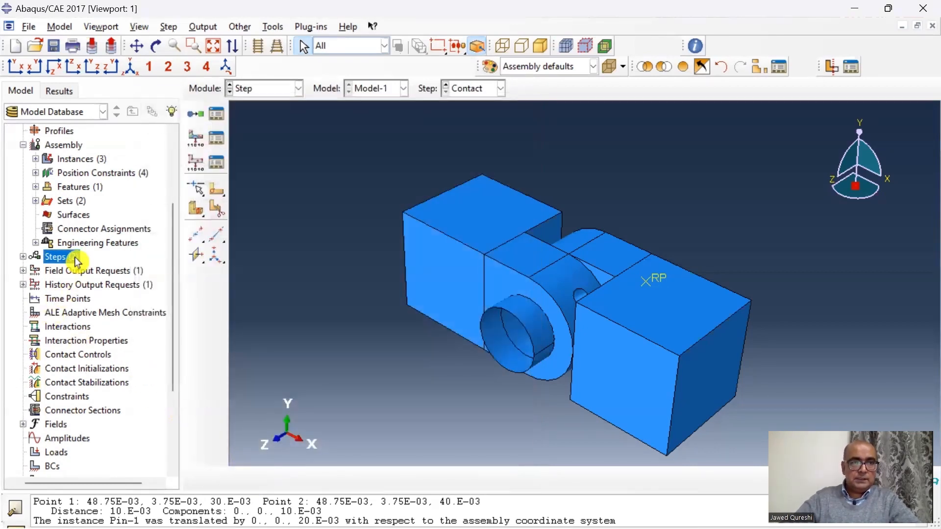
Create a Static, General step named Load after Contact, with a description and an initial increment size of 0.1.
{"action": "double_click", "coordinate": [76, 258]}
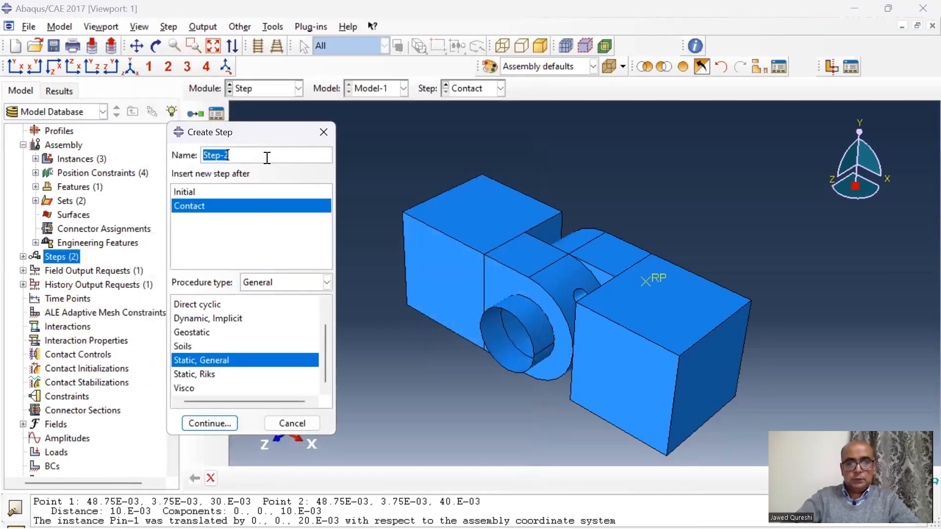
{"action": "type", "text": "Load"}
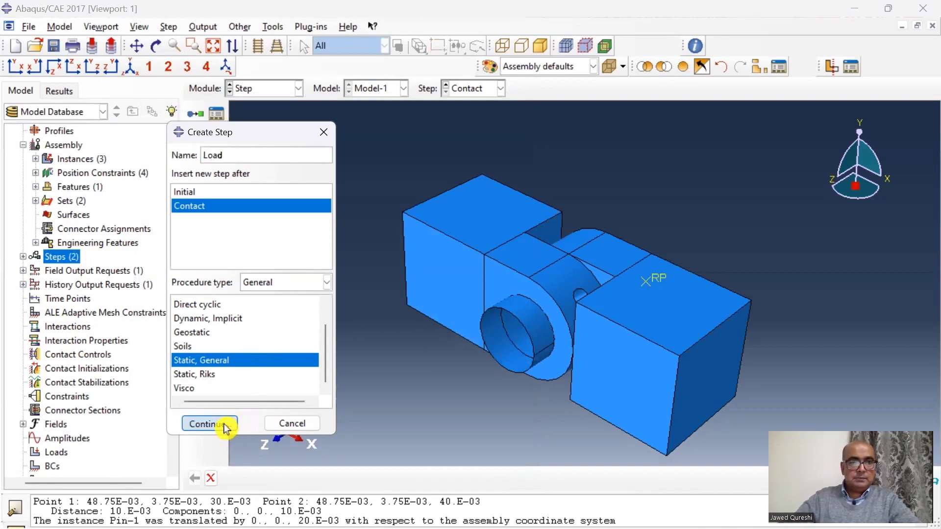
{"action": "left_click", "coordinate": [223, 423]}
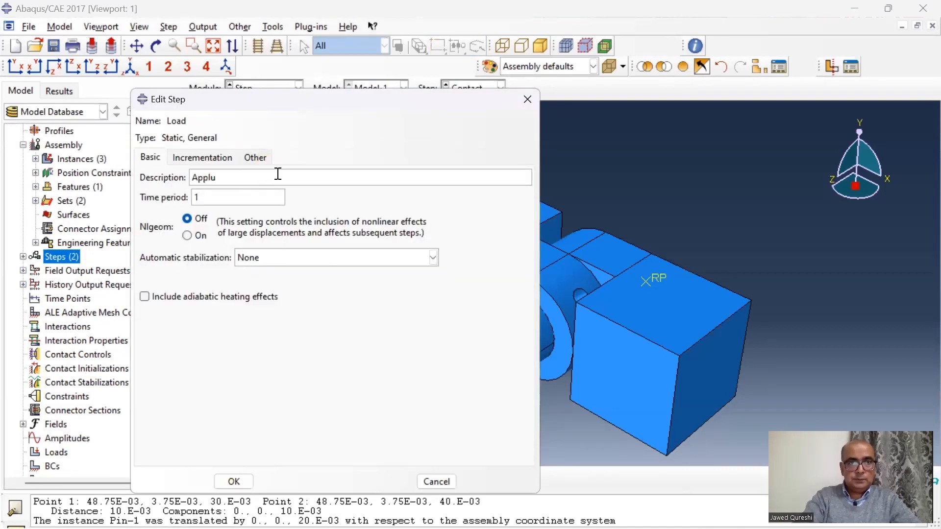
{"action": "left_click", "coordinate": [202, 157]}
{"action": "type", "text": "0"}
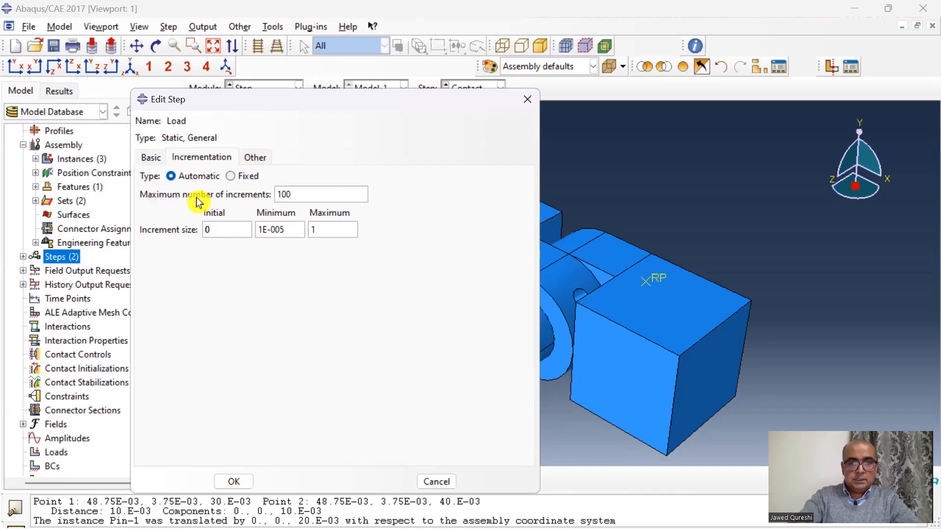
{"action": "type", "text": ".1"}
{"action": "key", "text": "Return"}
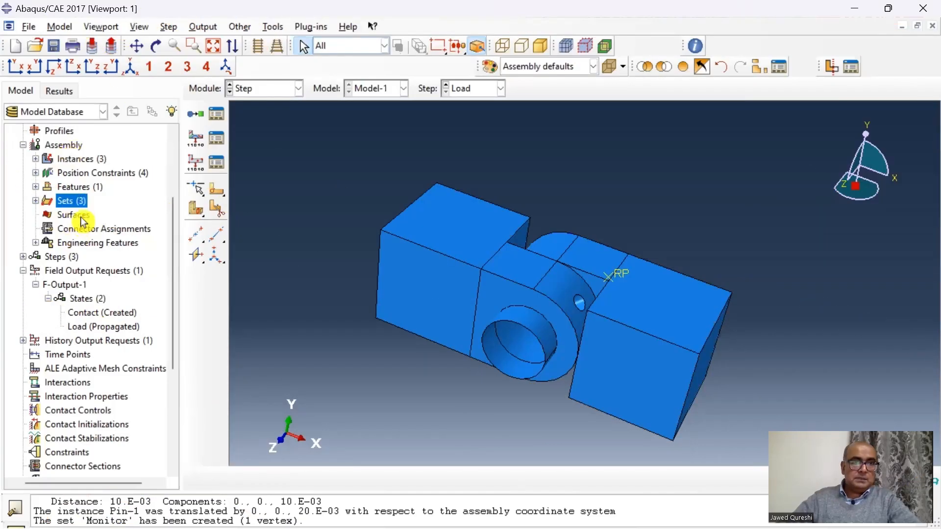
Create an assembly surface named Pin from the pin's cylindrical face, using the outer brown side.
{"action": "double_click", "coordinate": [73, 215]}
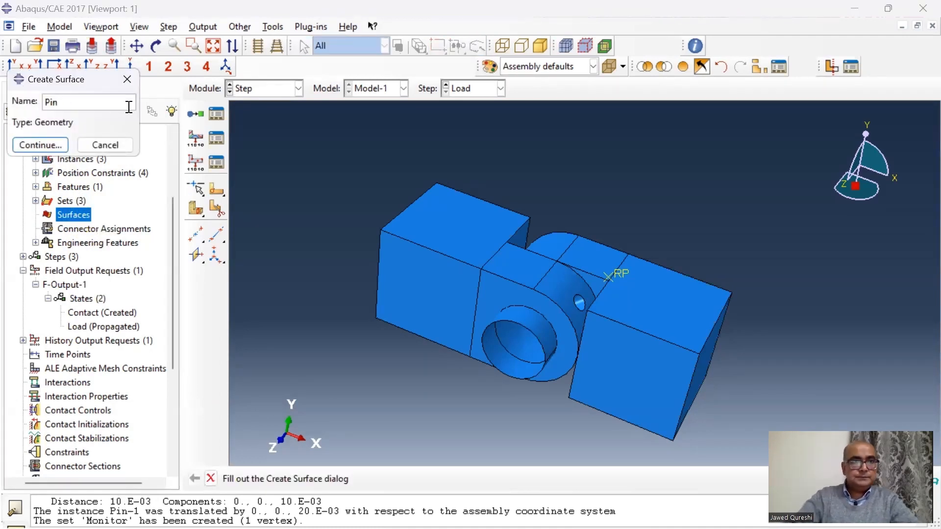
{"action": "type", "text": "Pin"}
{"action": "left_click", "coordinate": [54, 144]}
{"action": "left_click", "coordinate": [531, 325]}
{"action": "left_click", "coordinate": [441, 479]}
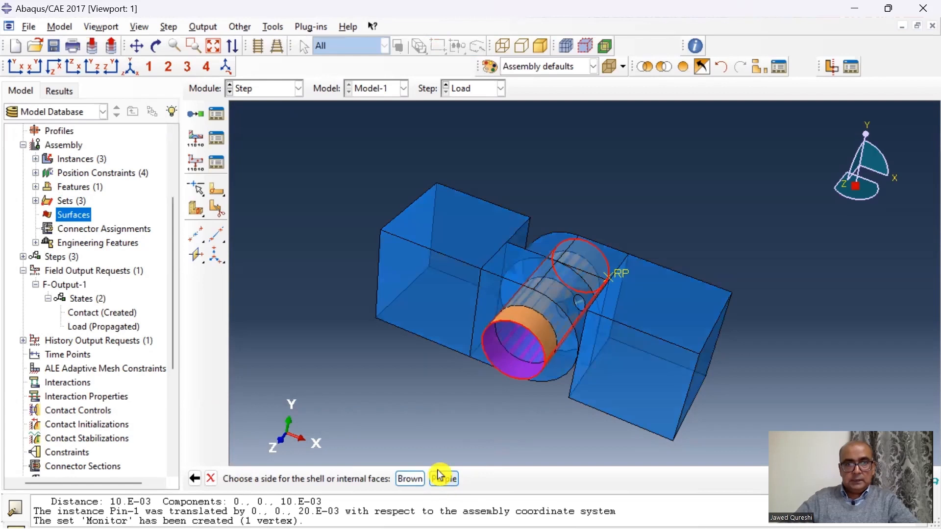
{"action": "left_click", "coordinate": [409, 479]}
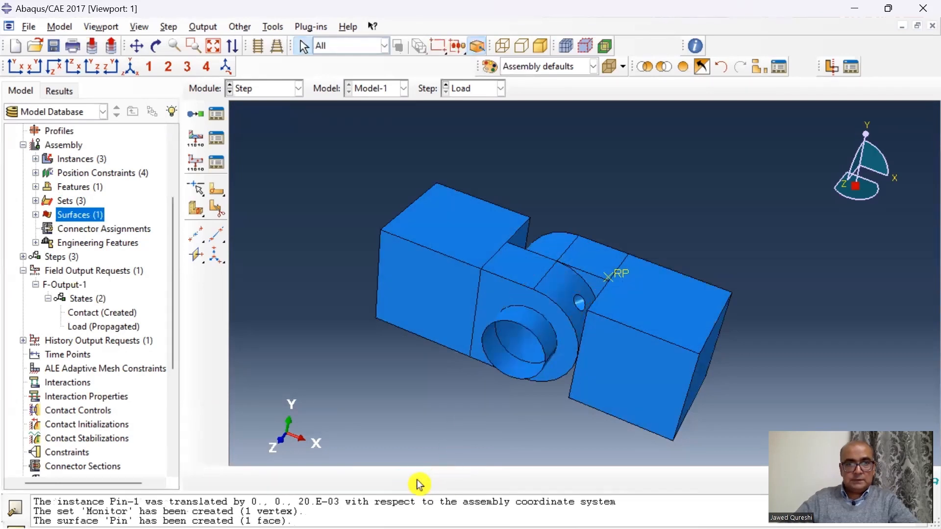
Replace the displayed assembly contents with only the Hinge-hole-1 instance using a display group.
{"action": "left_click", "coordinate": [155, 46]}
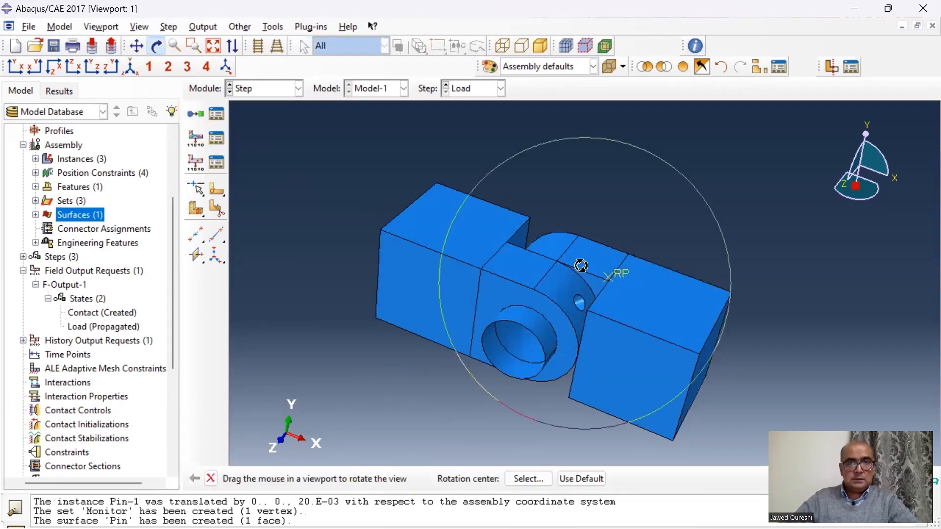
{"action": "left_click_drag", "start_coordinate": [580, 264], "coordinate": [556, 281]}
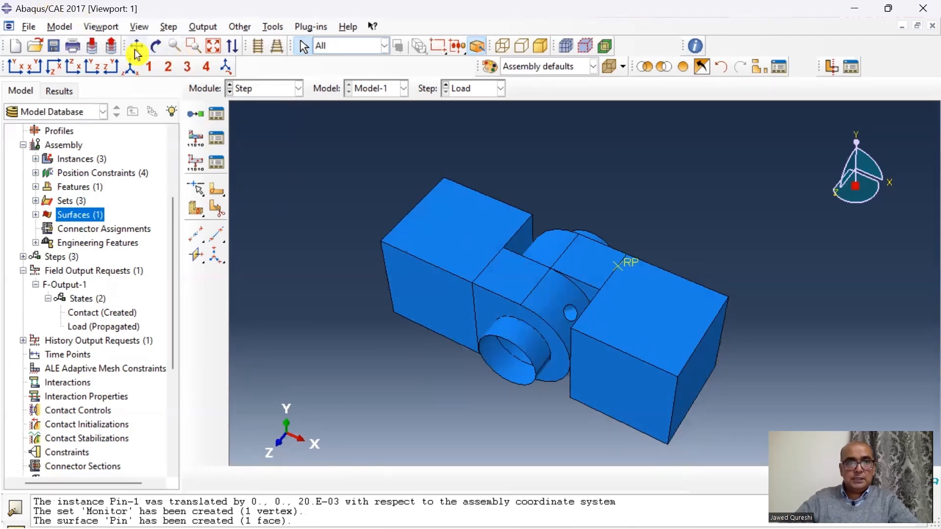
{"action": "left_click", "coordinate": [157, 47]}
{"action": "left_click_drag", "start_coordinate": [574, 237], "coordinate": [544, 298]}
{"action": "middle_click", "coordinate": [556, 226]}
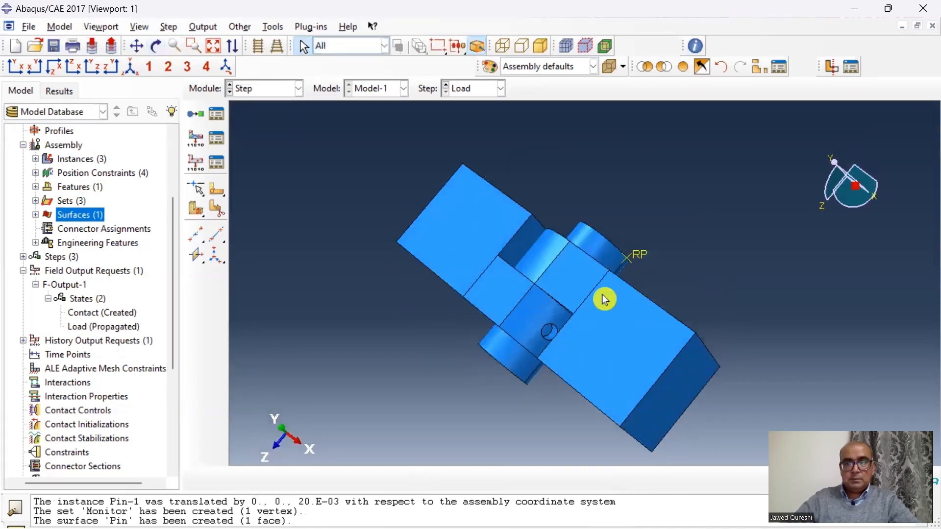
{"action": "left_click", "coordinate": [760, 68]}
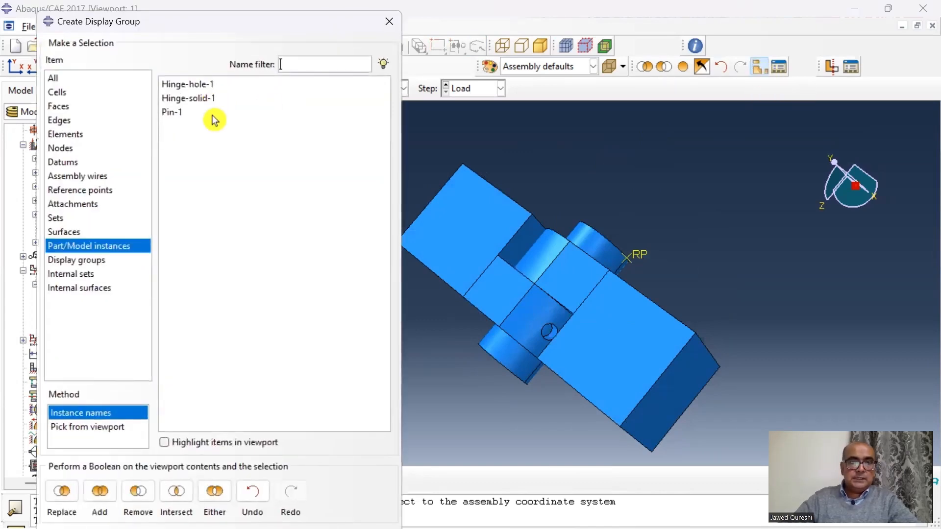
{"action": "left_click", "coordinate": [212, 85]}
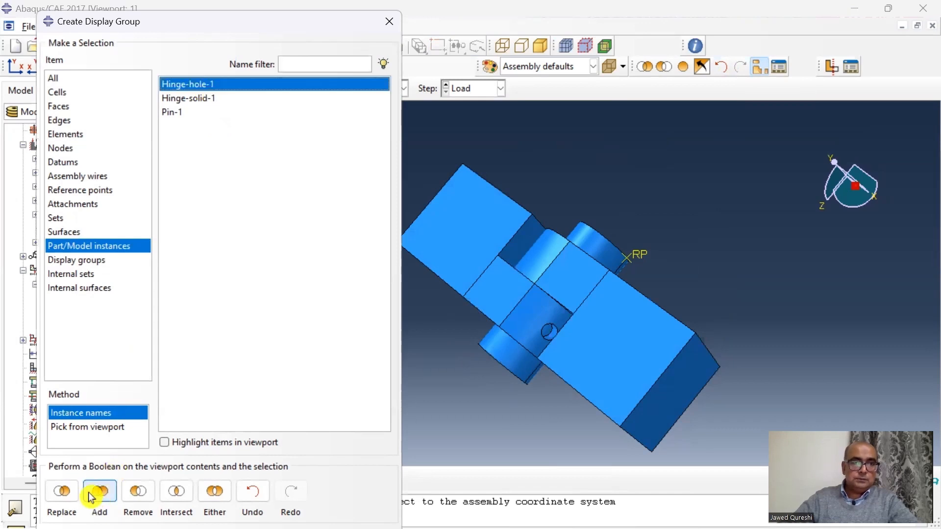
{"action": "left_click", "coordinate": [65, 494]}
Create an assembly surface named Flange-h from the flat flange face around the large hole, on the side towards the other hinge.
{"action": "double_click", "coordinate": [94, 214]}
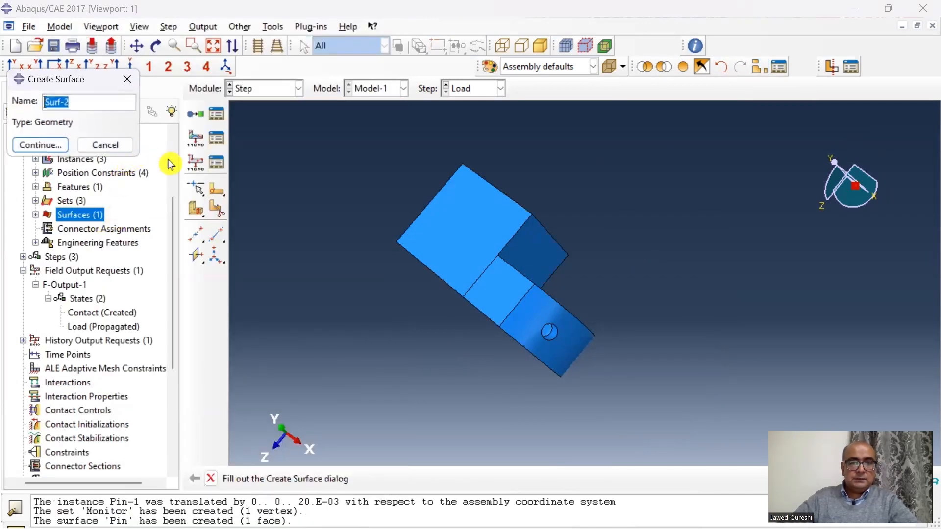
{"action": "type", "text": "Hinge-1"}
{"action": "key", "text": "Return"}
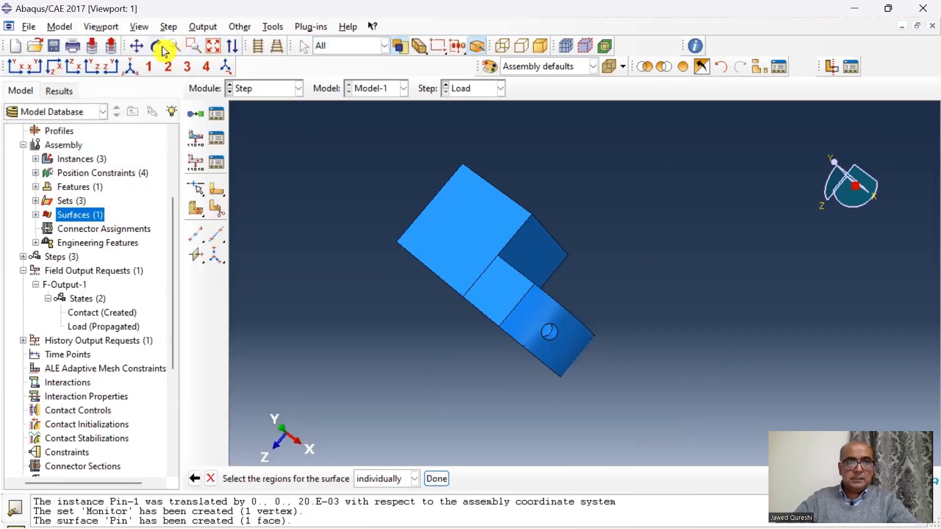
{"action": "left_click", "coordinate": [156, 46]}
{"action": "left_click_drag", "start_coordinate": [480, 260], "coordinate": [603, 271]}
{"action": "right_click", "coordinate": [603, 266]}
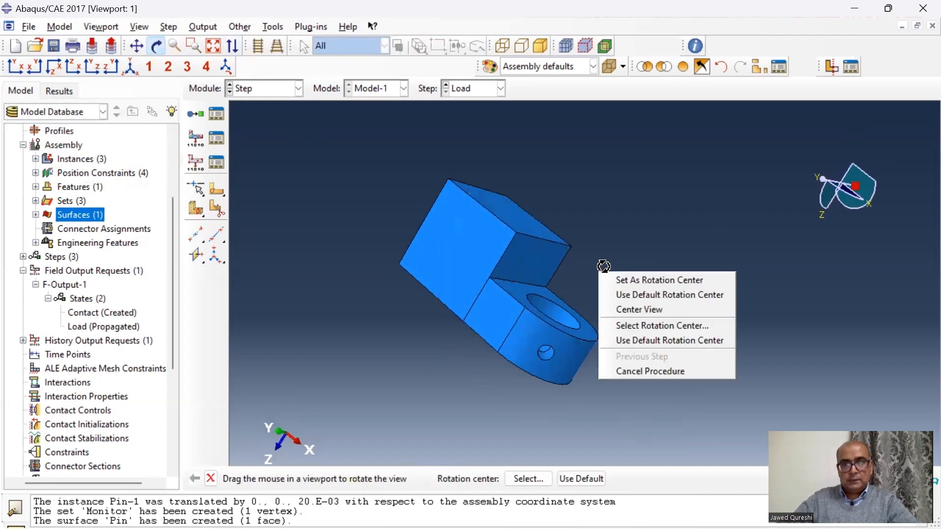
{"action": "left_click", "coordinate": [632, 371]}
{"action": "left_click", "coordinate": [519, 296]}
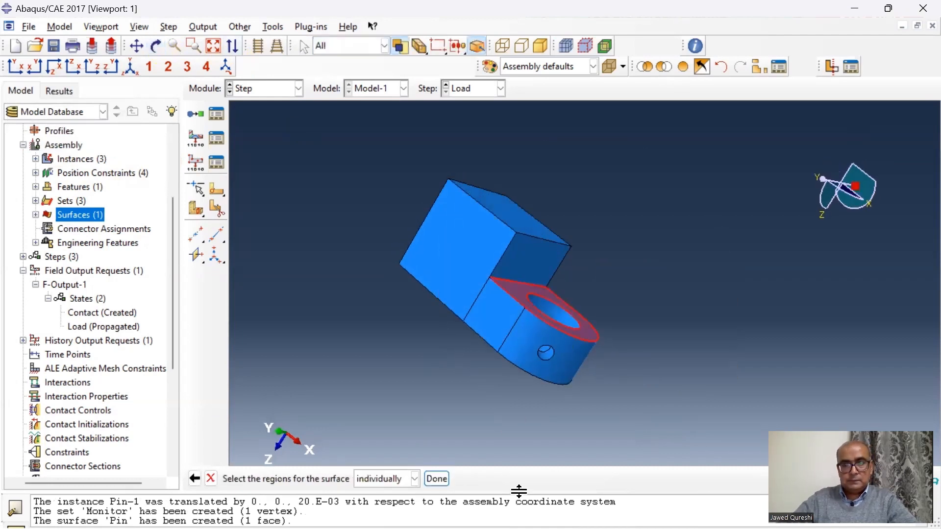
{"action": "left_click", "coordinate": [436, 479]}
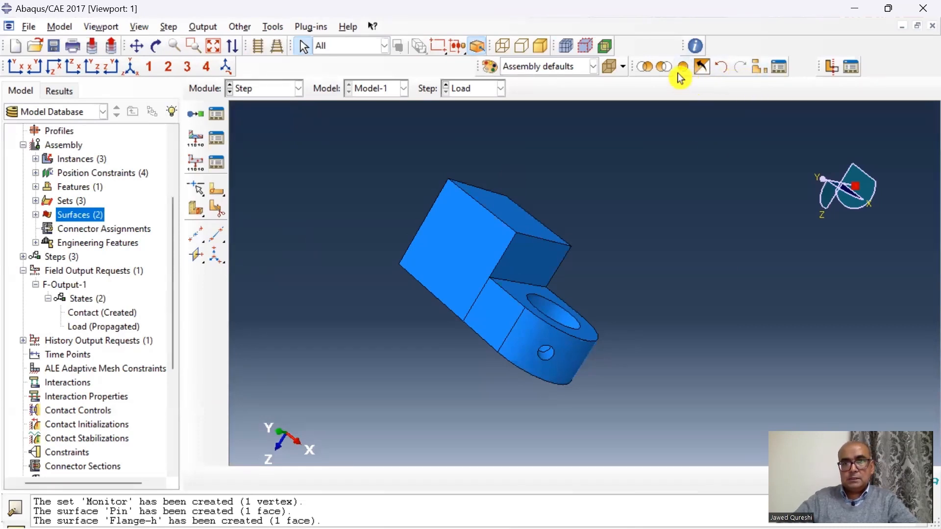
Replace the displayed assembly contents with only the Hinge-solid-1 instance using a display group.
{"action": "left_click", "coordinate": [757, 73]}
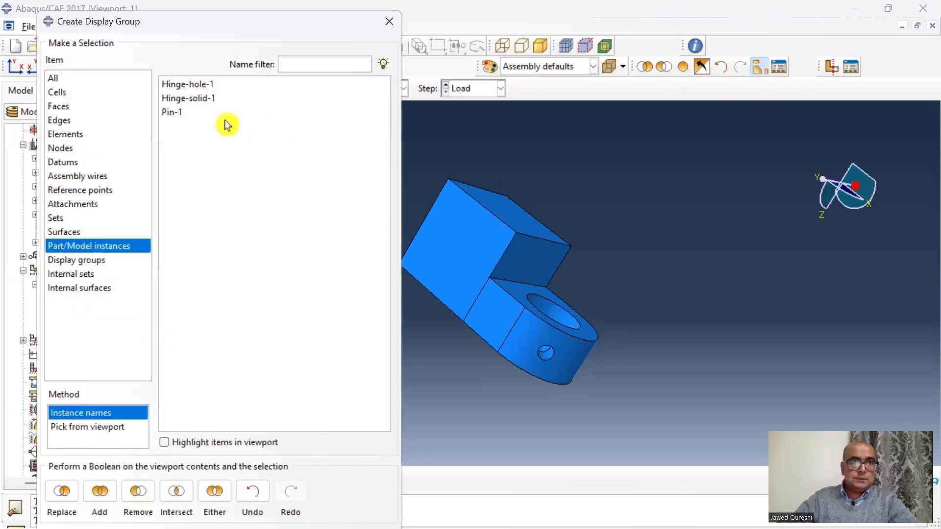
{"action": "left_click", "coordinate": [220, 101]}
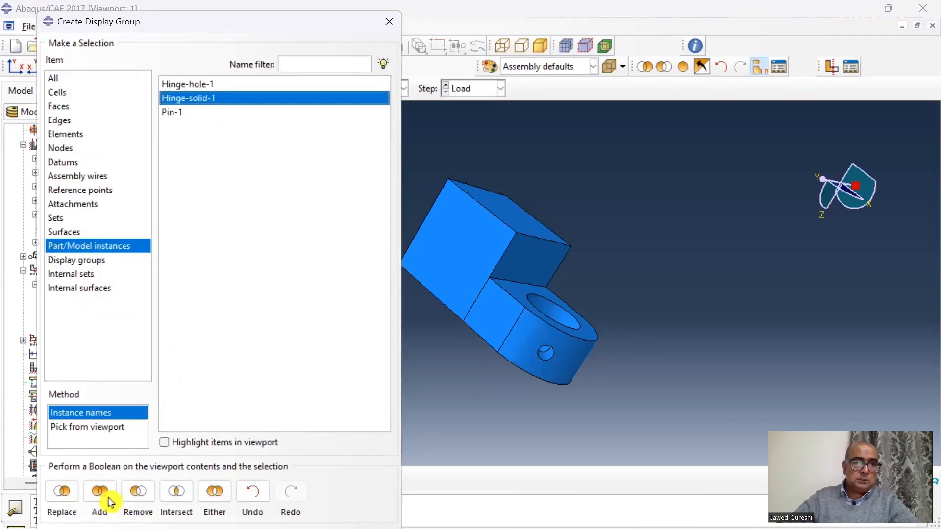
{"action": "left_click", "coordinate": [63, 494]}
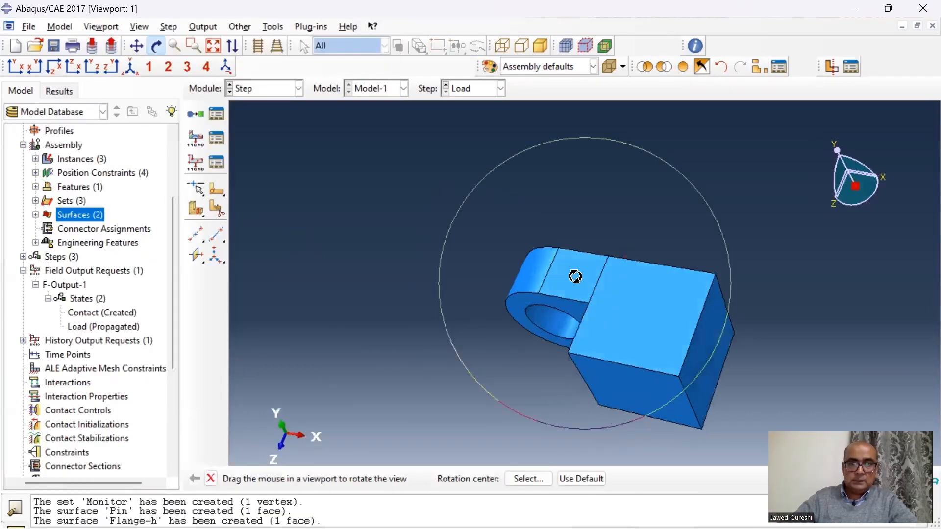
Create an assembly surface named Flange-s from the solid hinge's flat flange face around the pin hole.
{"action": "left_click_drag", "start_coordinate": [633, 275], "coordinate": [625, 236]}
{"action": "right_click", "coordinate": [626, 237]}
{"action": "left_click", "coordinate": [671, 338]}
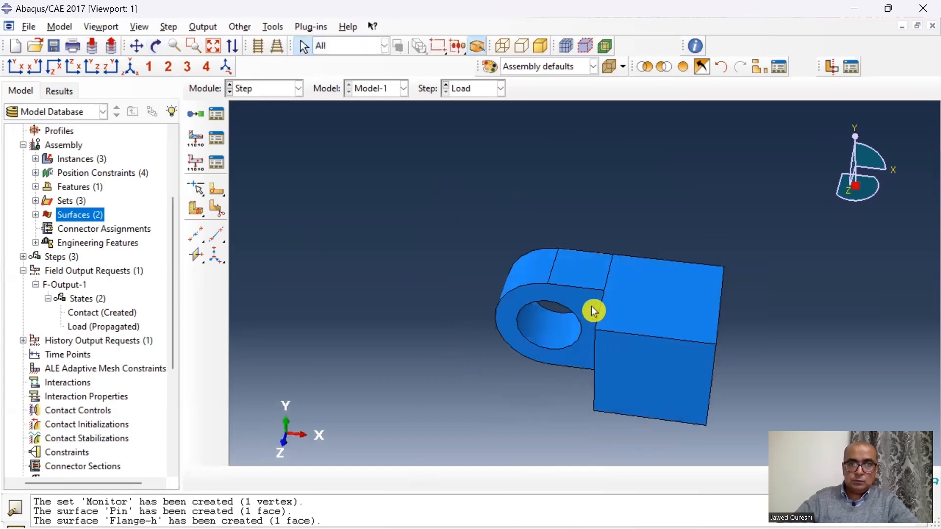
{"action": "double_click", "coordinate": [80, 214]}
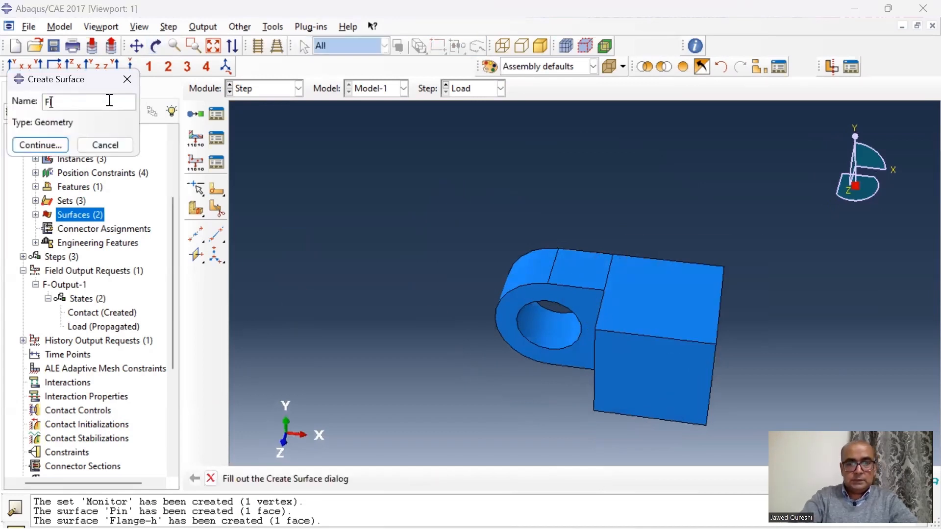
{"action": "type", "text": "Flange-s"}
{"action": "key", "text": "Return"}
{"action": "left_click", "coordinate": [584, 308]}
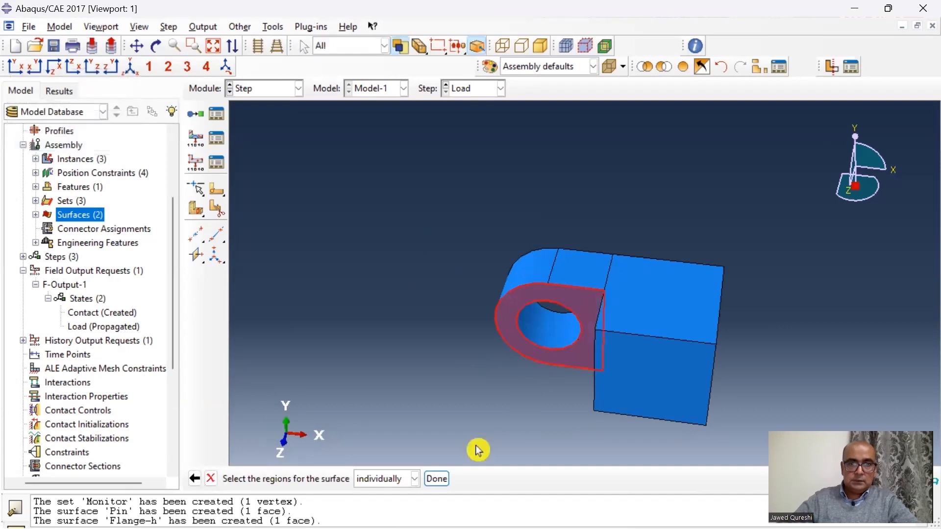
{"action": "left_click", "coordinate": [436, 479]}
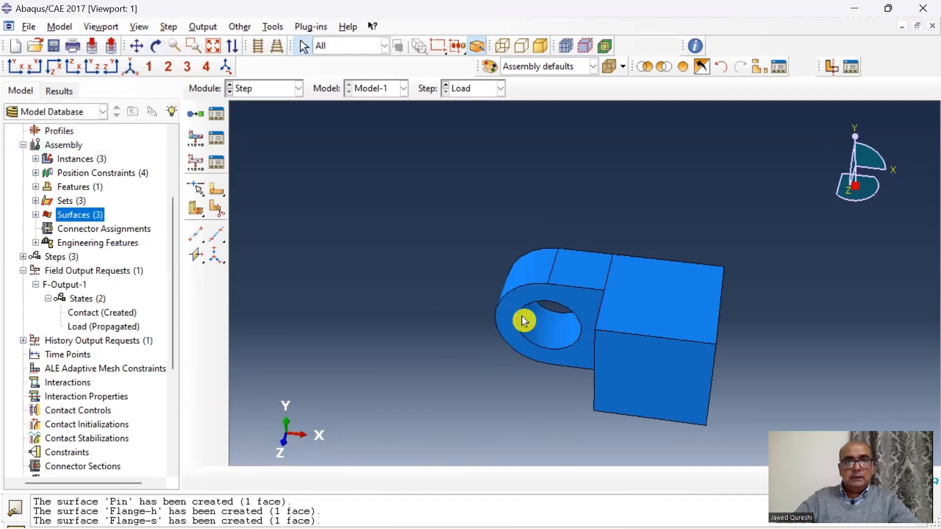
Create an assembly surface named Inside-s from the inner cylindrical face of the solid hinge's pin hole.
{"action": "double_click", "coordinate": [89, 224]}
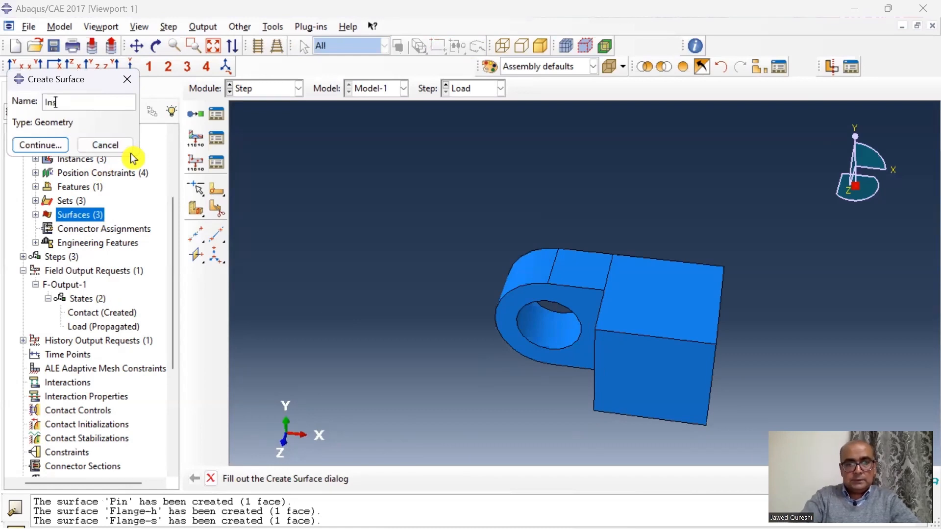
{"action": "key", "text": "Return"}
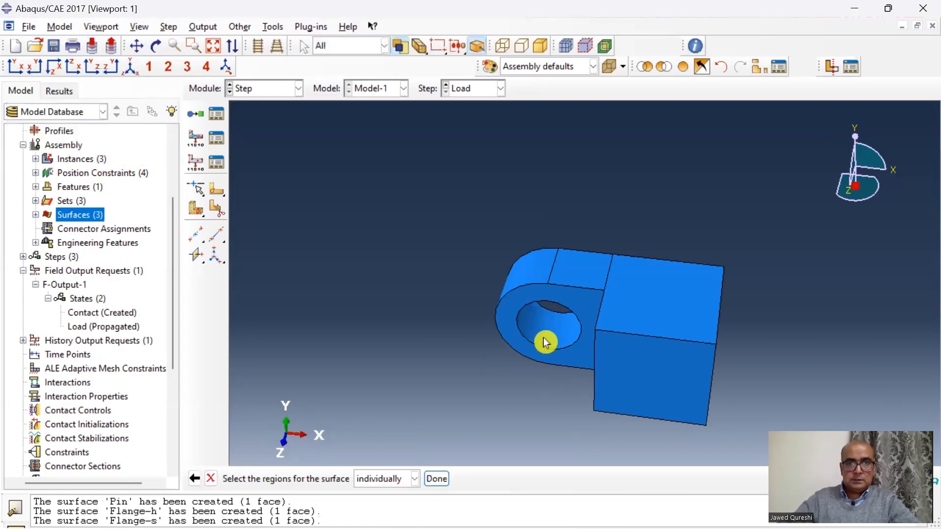
{"action": "left_click", "coordinate": [545, 343]}
{"action": "left_click", "coordinate": [438, 479]}
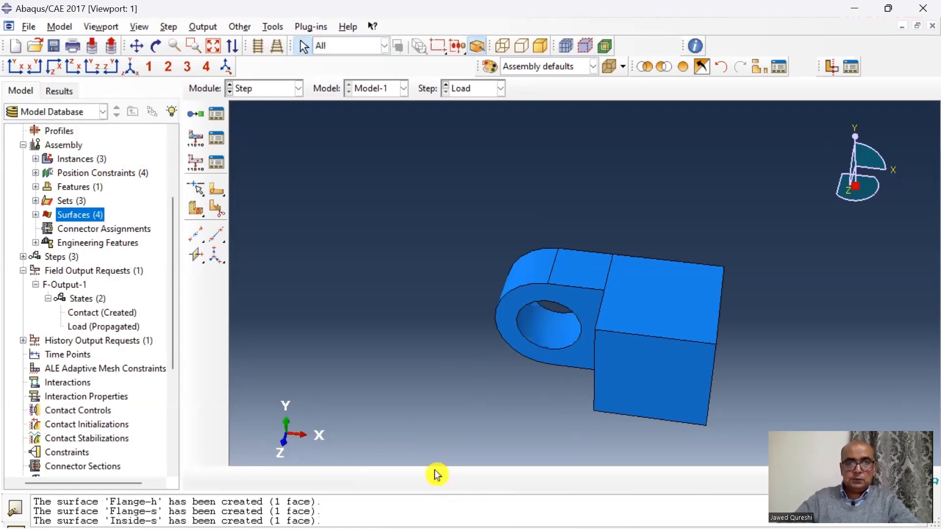
Switch the display group so that only the Hinge-hole-1 instance is shown.
{"action": "left_click", "coordinate": [759, 67]}
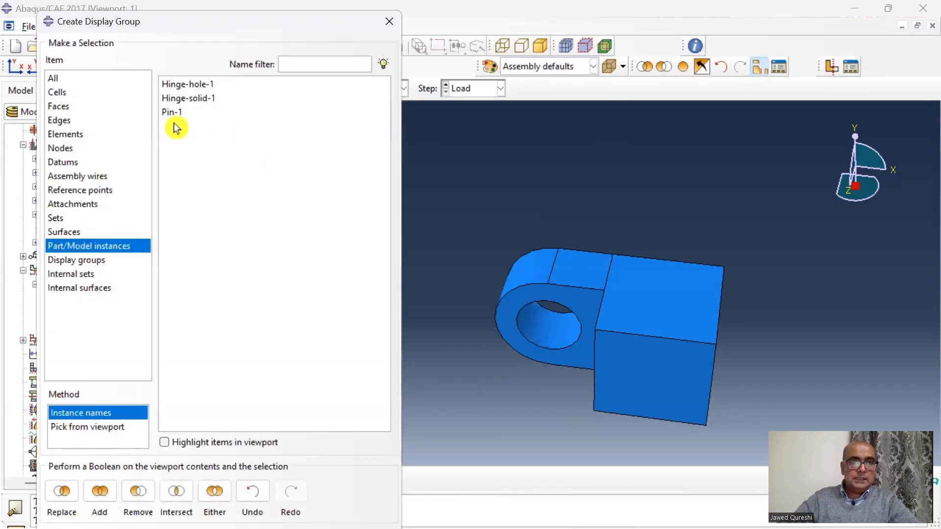
{"action": "left_click", "coordinate": [212, 87]}
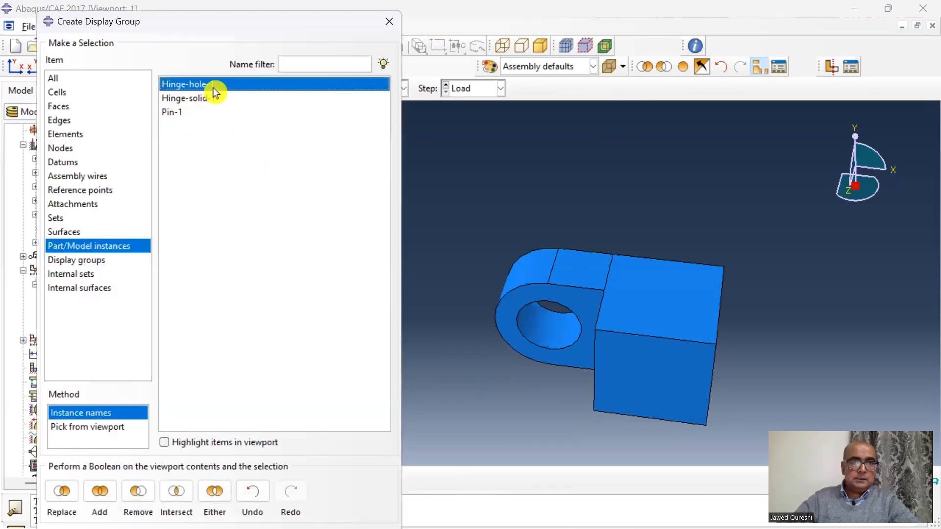
{"action": "left_click", "coordinate": [62, 493]}
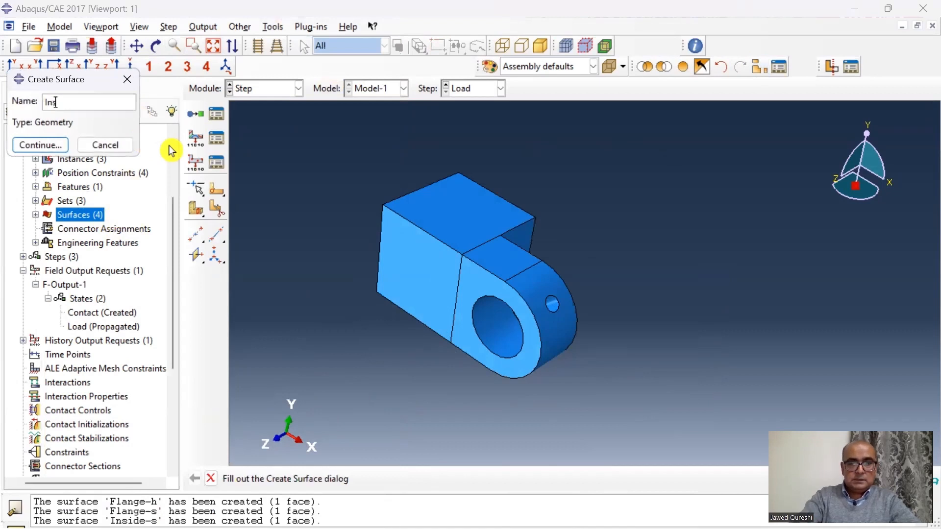
Create an assembly surface named Inside-h from the inner cylindrical face of the displayed hinge's large pin hole.
{"action": "key", "text": "Return"}
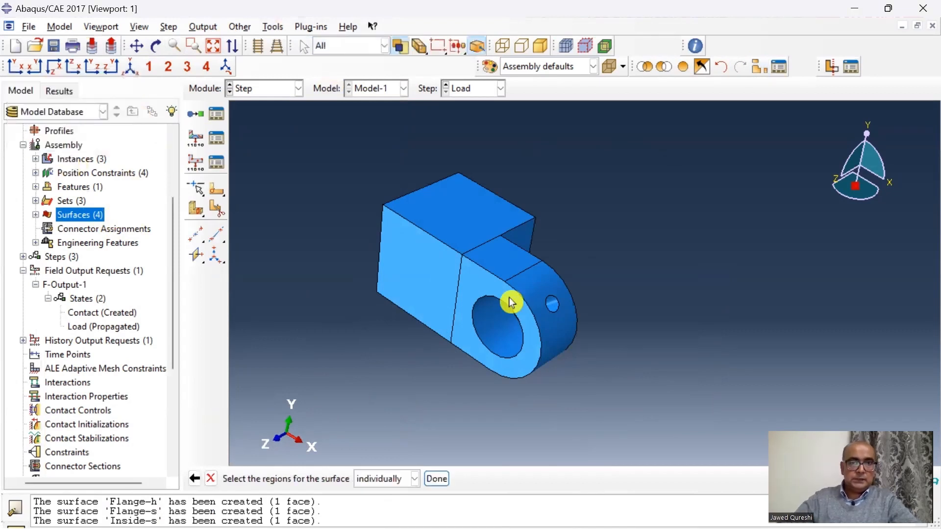
{"action": "left_click", "coordinate": [492, 330]}
{"action": "left_click", "coordinate": [437, 481]}
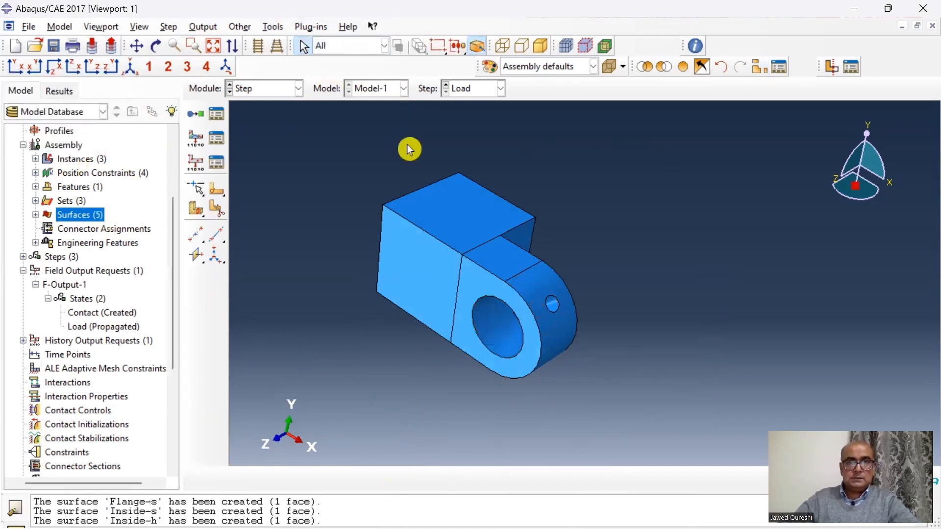
Display all three instances, Hinge-hole-1, Hinge-solid-1 and Pin-1, together again.
{"action": "left_click", "coordinate": [757, 71]}
{"action": "left_click", "coordinate": [187, 84]}
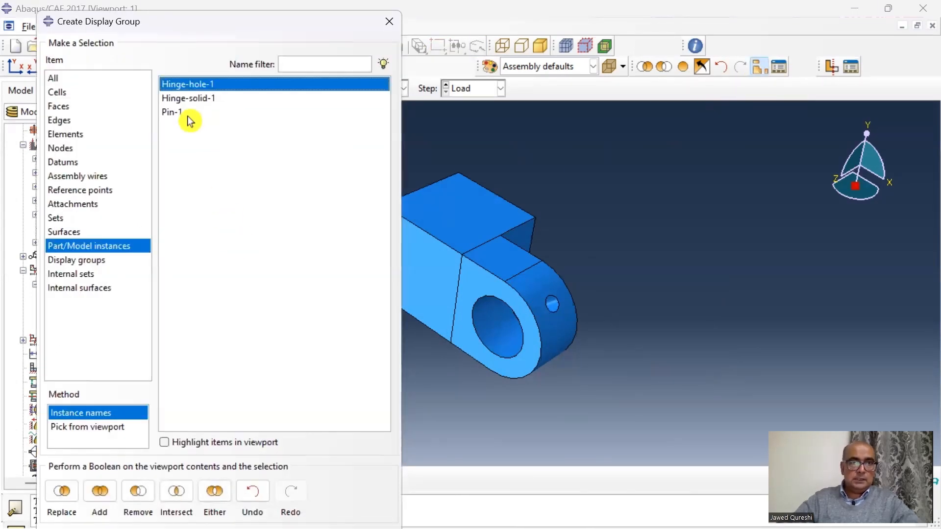
{"action": "left_click", "coordinate": [187, 112], "text": "shift"}
{"action": "left_click", "coordinate": [76, 499]}
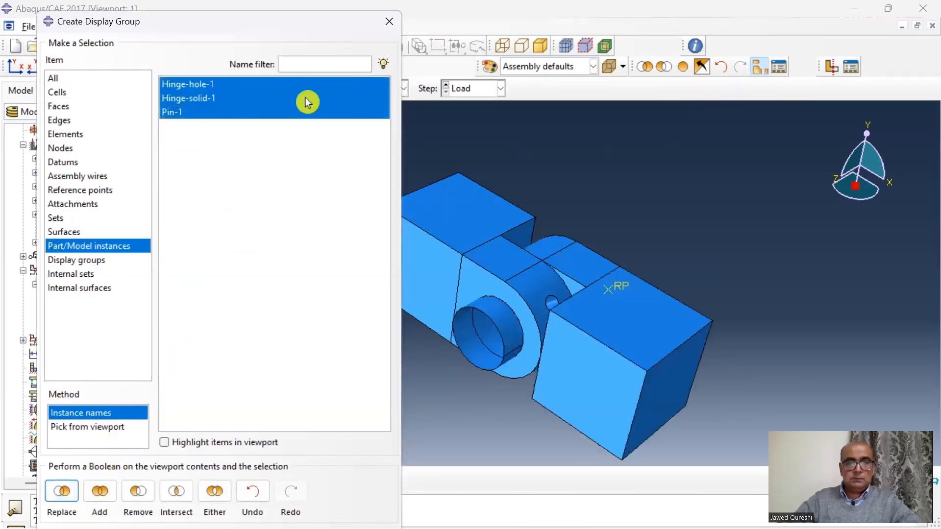
{"action": "left_click", "coordinate": [390, 22]}
Check the defined assembly surfaces by highlighting Flange-h, Flange-s, Inside-h and Pin in the model.
{"action": "double_click", "coordinate": [38, 216]}
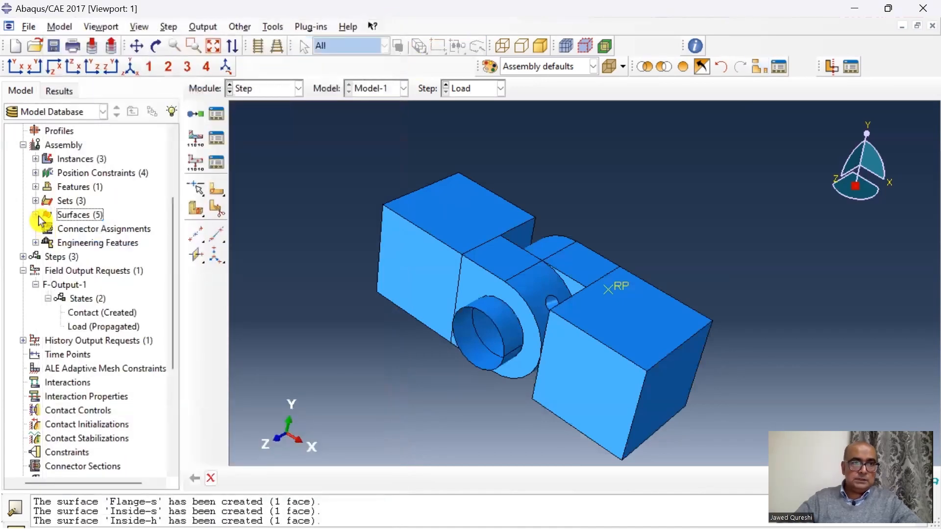
{"action": "left_click", "coordinate": [36, 216]}
{"action": "left_click", "coordinate": [74, 230]}
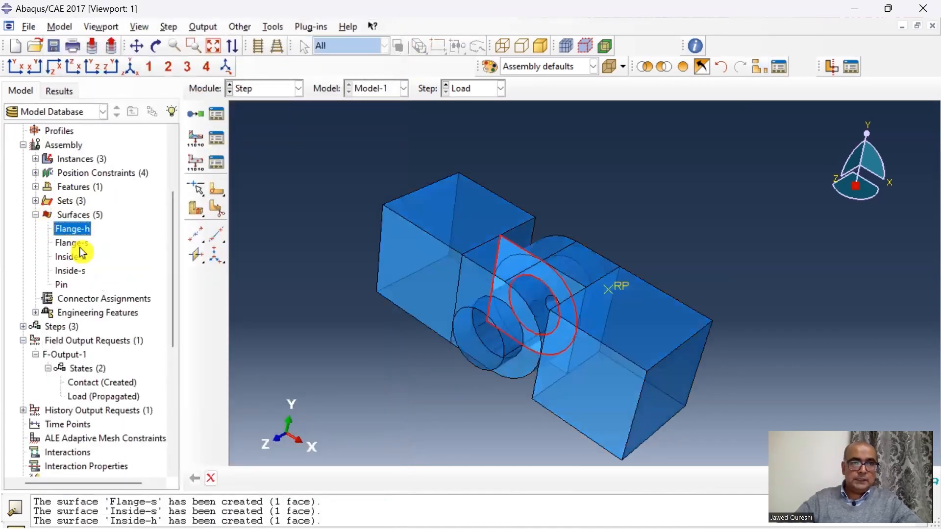
{"action": "left_click", "coordinate": [79, 245]}
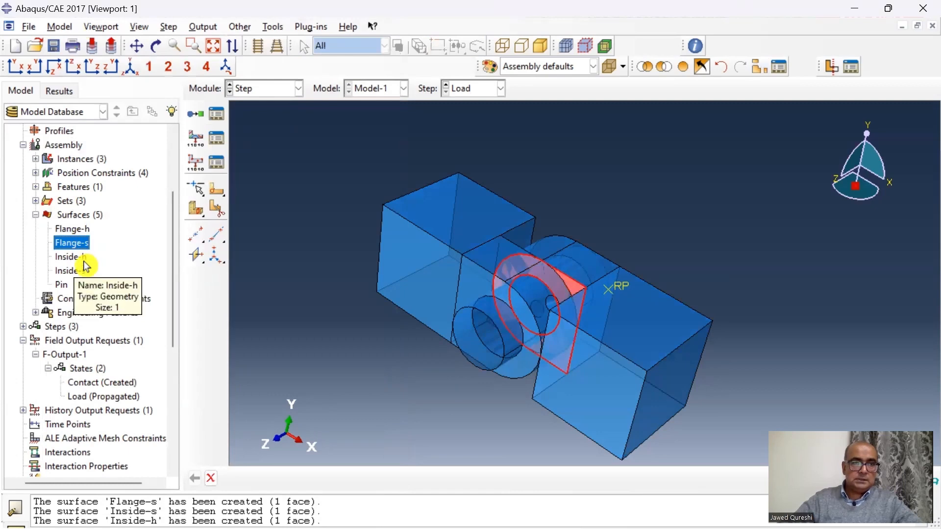
{"action": "left_click", "coordinate": [85, 261]}
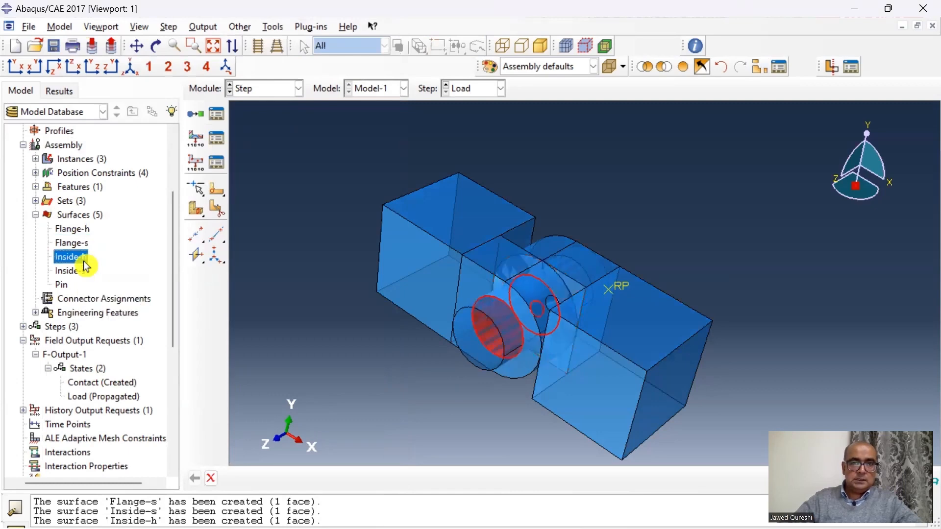
{"action": "left_click", "coordinate": [67, 289]}
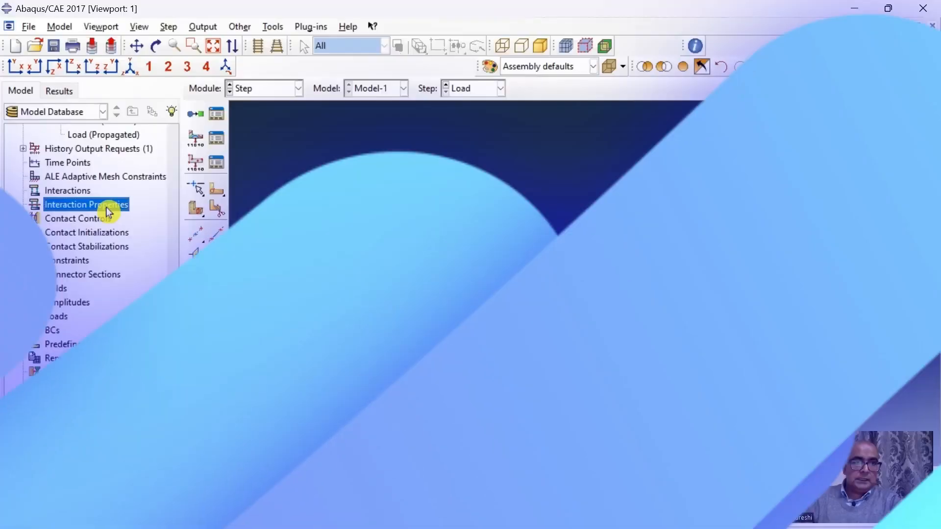
Create a contact interaction property named NoFric with mechanical tangential behavior.
{"action": "double_click", "coordinate": [108, 206]}
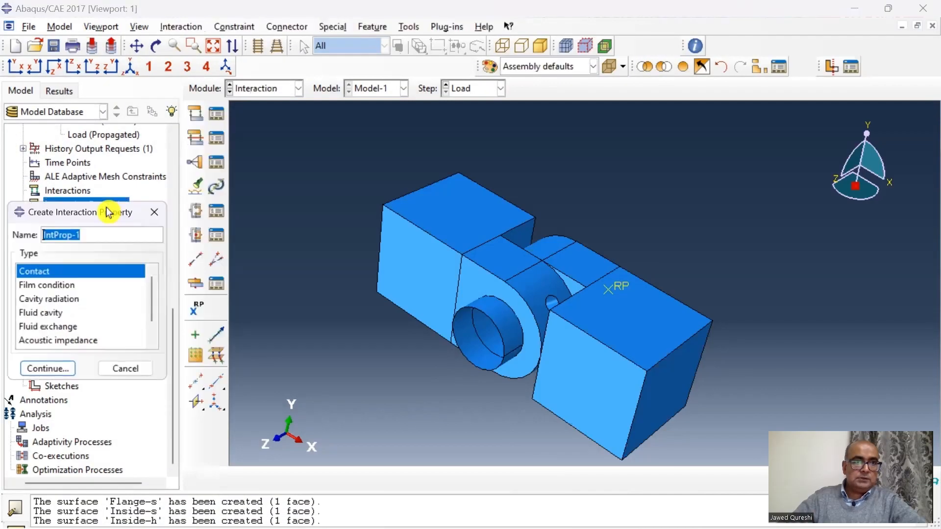
{"action": "type", "text": "NoFric"}
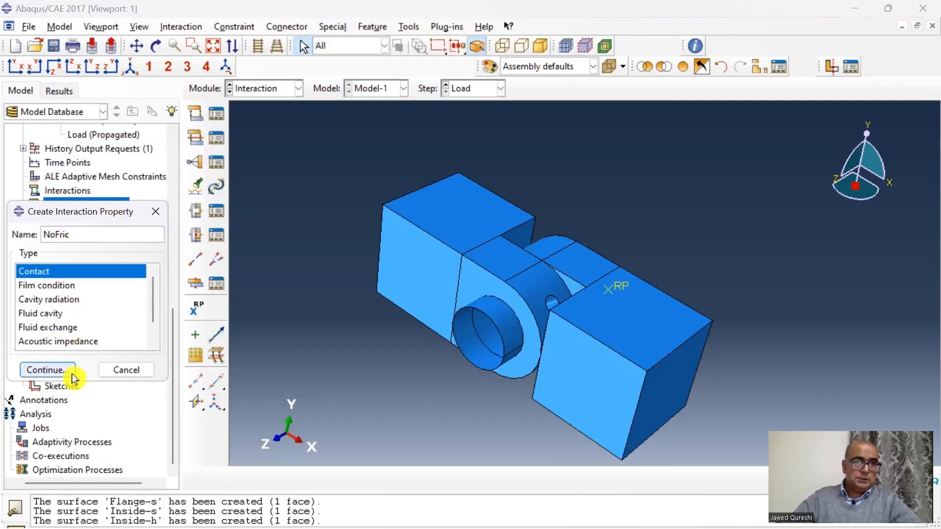
{"action": "left_click", "coordinate": [68, 371]}
{"action": "left_click", "coordinate": [267, 150]}
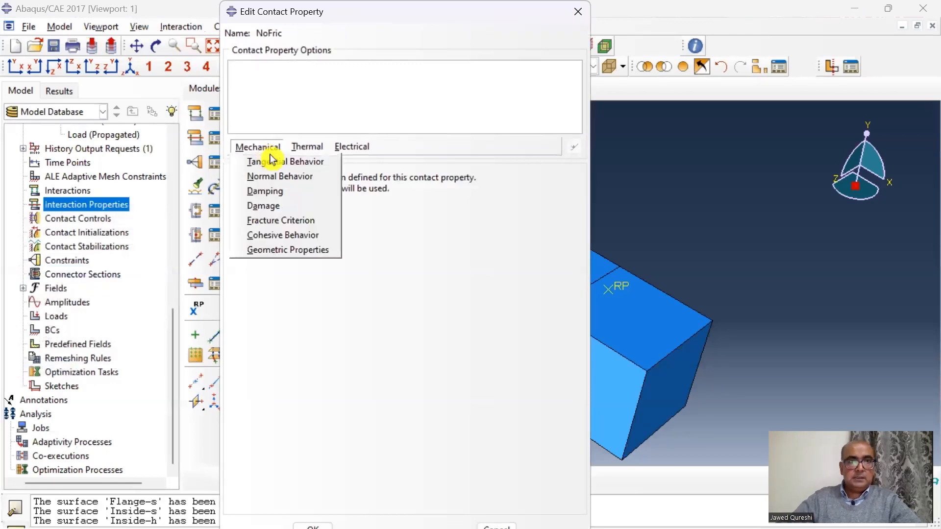
{"action": "left_click", "coordinate": [307, 162]}
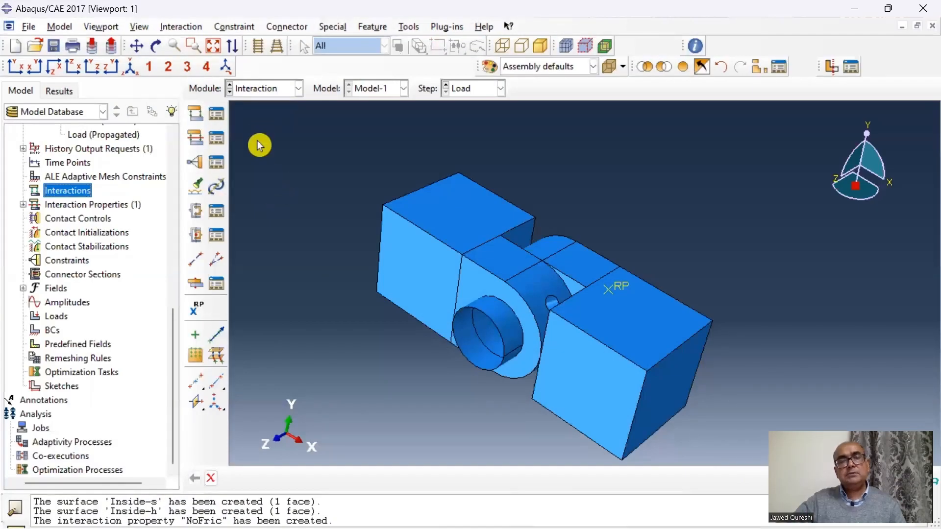
Search the whole model for contact pairs using the default separation tolerance and extension angle.
{"action": "left_click", "coordinate": [199, 27]}
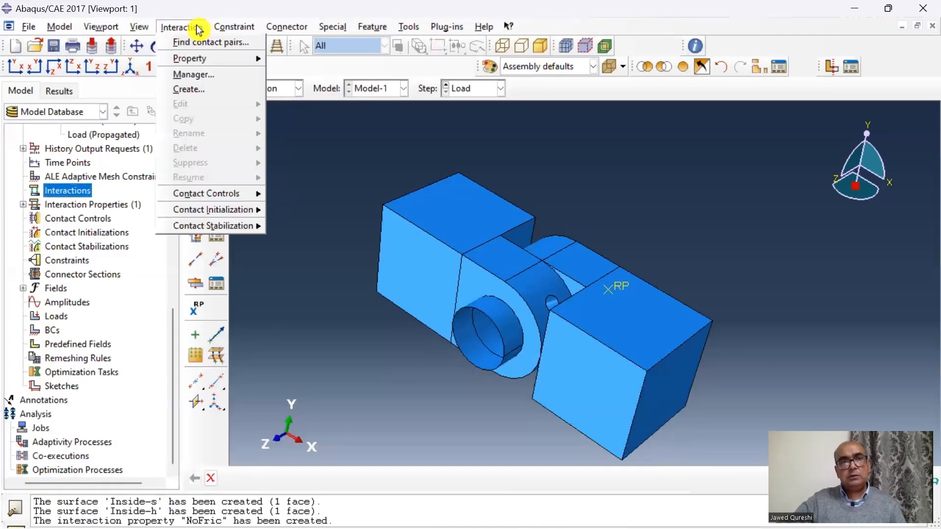
{"action": "left_click", "coordinate": [211, 38]}
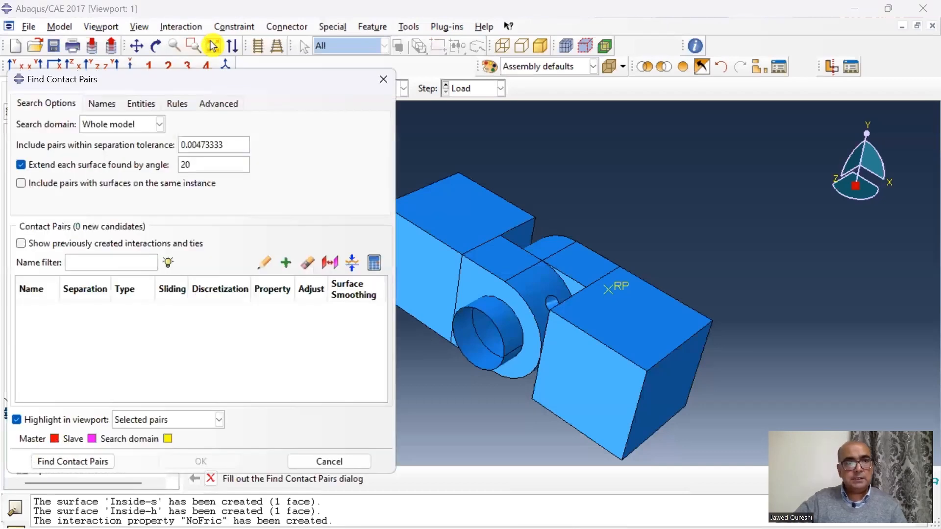
{"action": "left_click", "coordinate": [104, 464]}
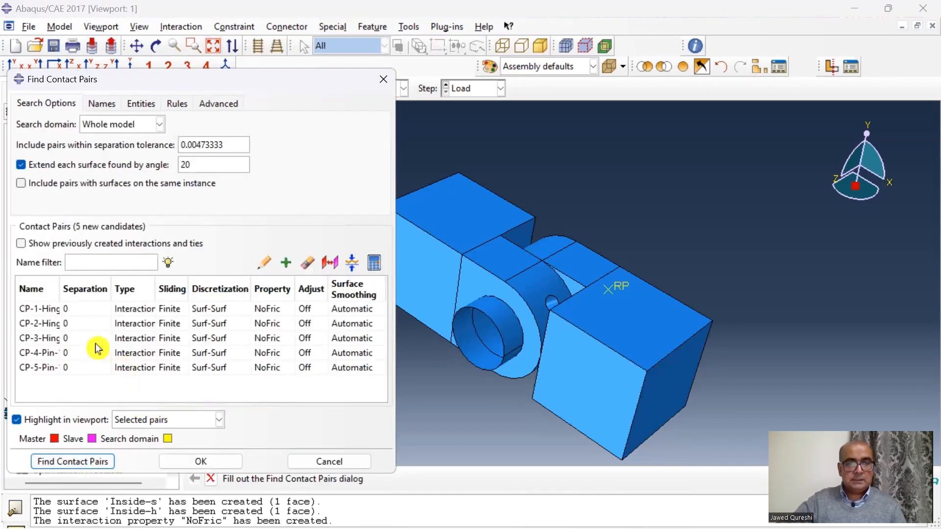
Delete the unneeded contact pair candidates CP-1 and CP-3 between the two hinges.
{"action": "left_click", "coordinate": [52, 309]}
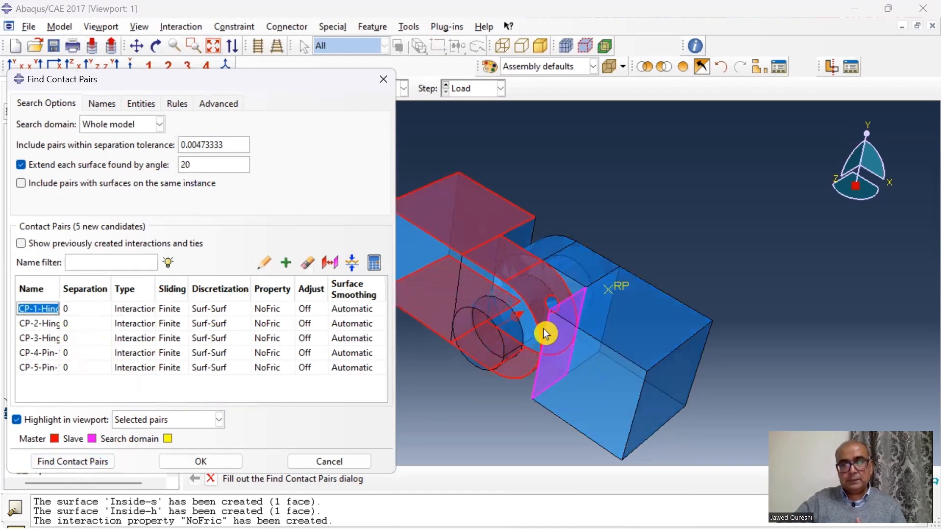
{"action": "right_click", "coordinate": [59, 315]}
{"action": "left_click", "coordinate": [138, 393]}
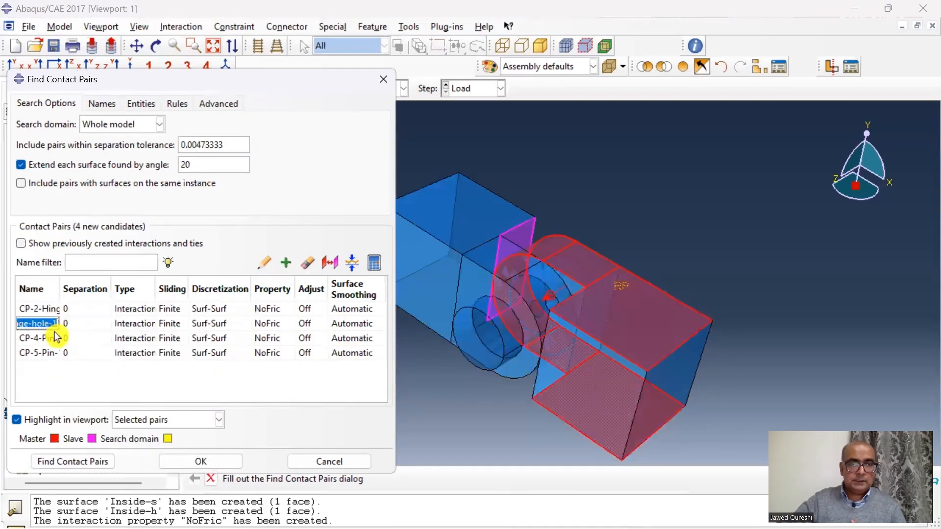
{"action": "right_click", "coordinate": [53, 323]}
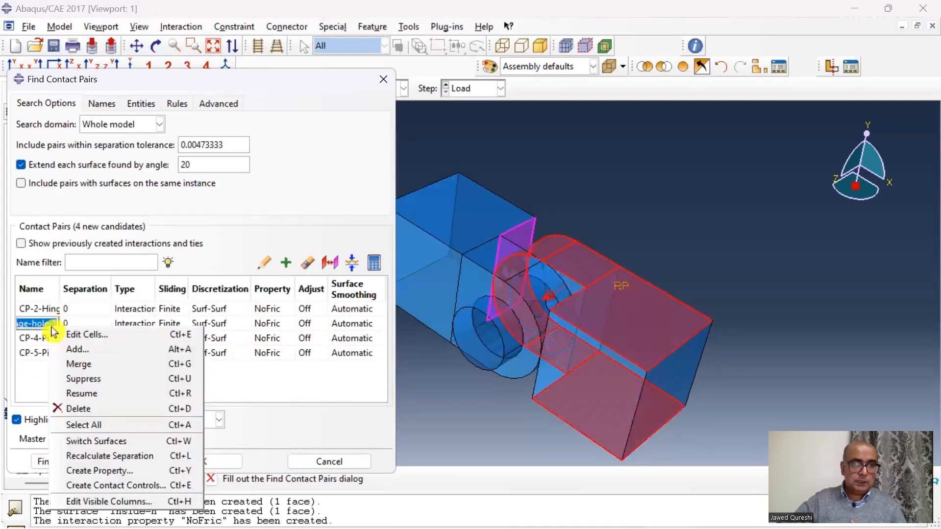
{"action": "left_click", "coordinate": [118, 409]}
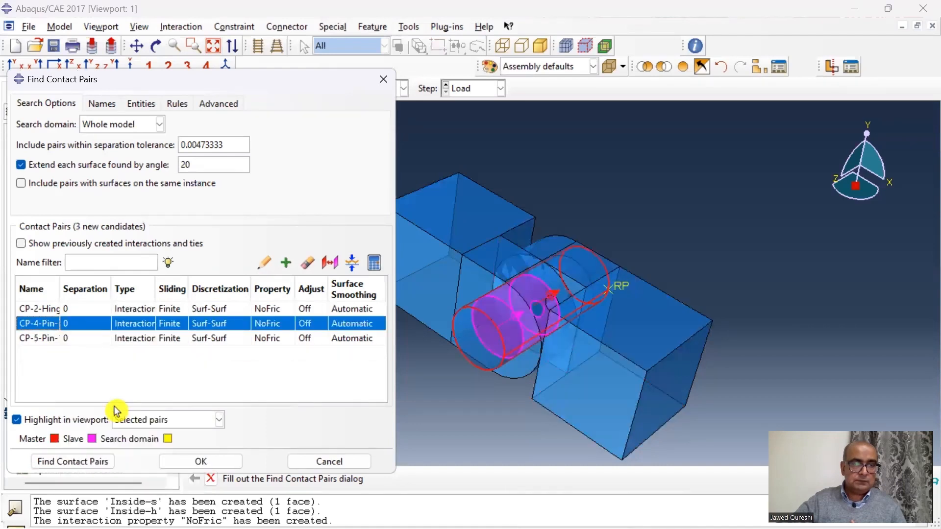
Rename contact pair CP-2 as Flanges and set its discretization to Node-Surf.
{"action": "left_click", "coordinate": [47, 309]}
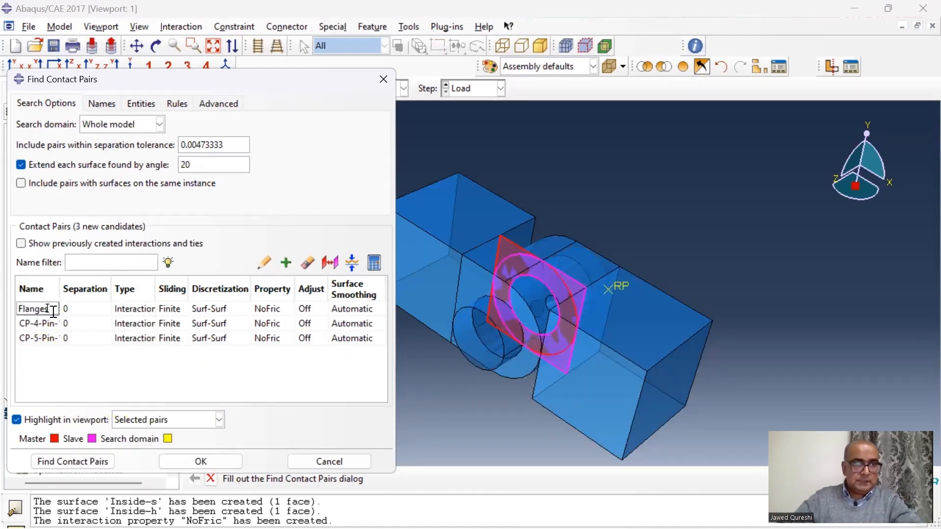
{"action": "left_click", "coordinate": [241, 311]}
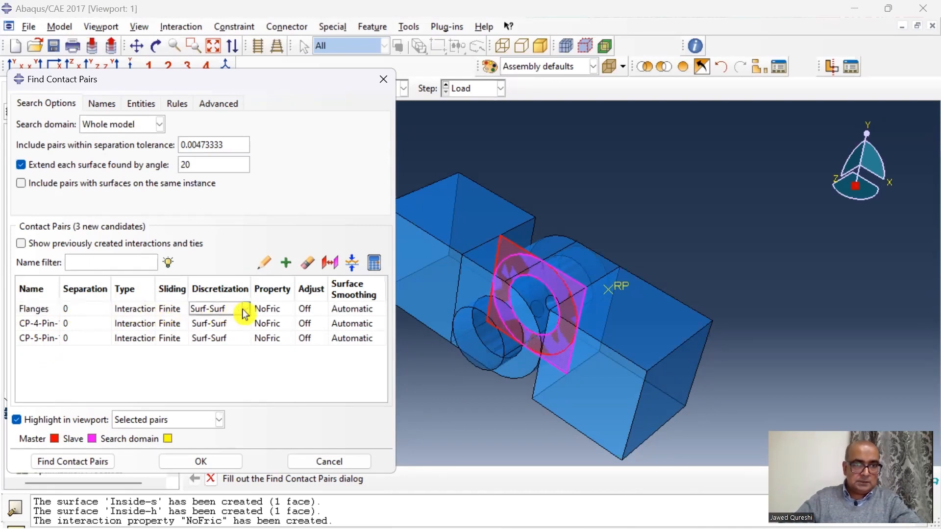
{"action": "left_click", "coordinate": [244, 313]}
{"action": "left_click", "coordinate": [241, 322]}
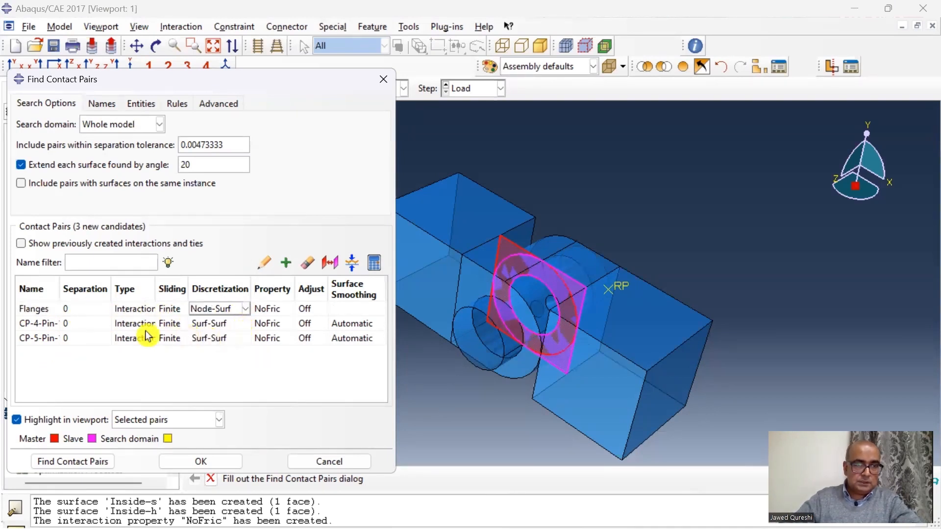
Rename contact pair CP-4 as HingePin-hole and set its discretization to Node-Surf.
{"action": "left_click", "coordinate": [49, 325]}
{"action": "type", "text": "HingePin"}
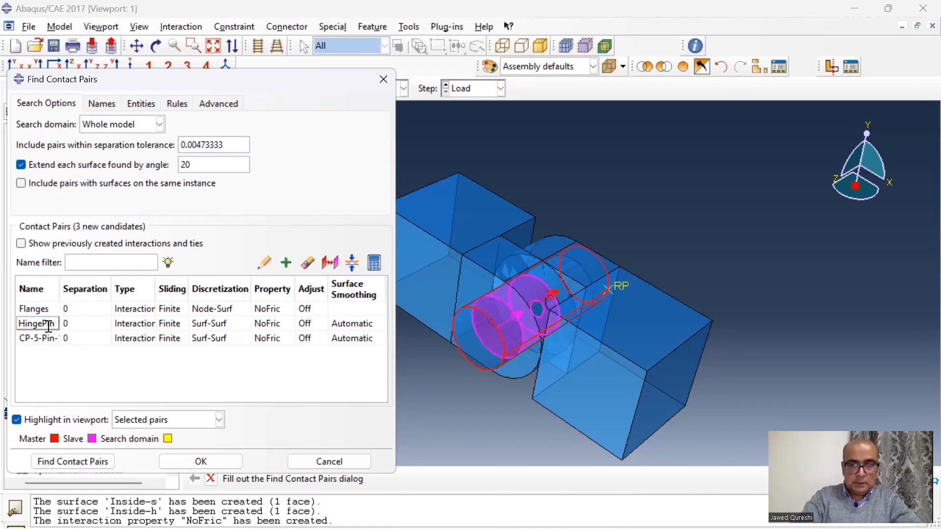
{"action": "left_click", "coordinate": [242, 324]}
{"action": "left_click", "coordinate": [243, 325]}
{"action": "left_click", "coordinate": [236, 337]}
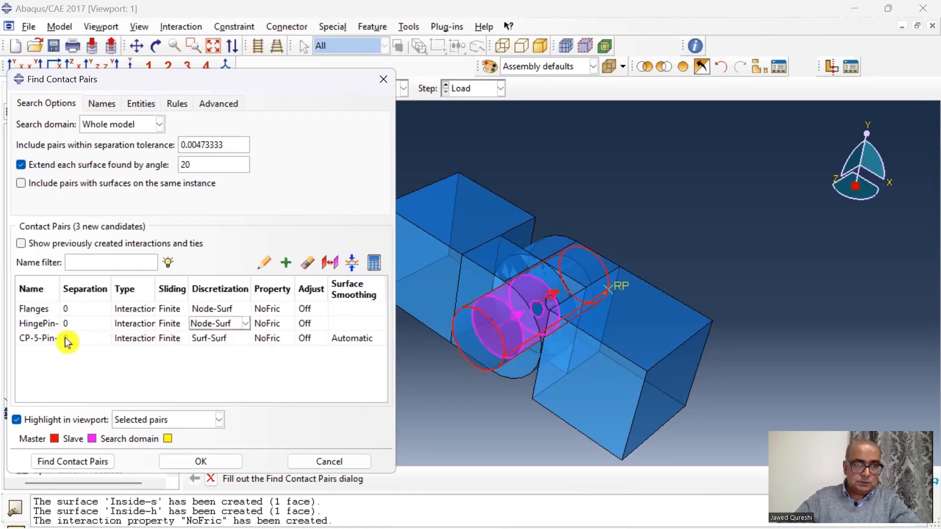
Rename contact pair CP-5 as HingePin-solid, set its discretization to Node-Surf, and create the three interactions.
{"action": "left_click", "coordinate": [48, 337]}
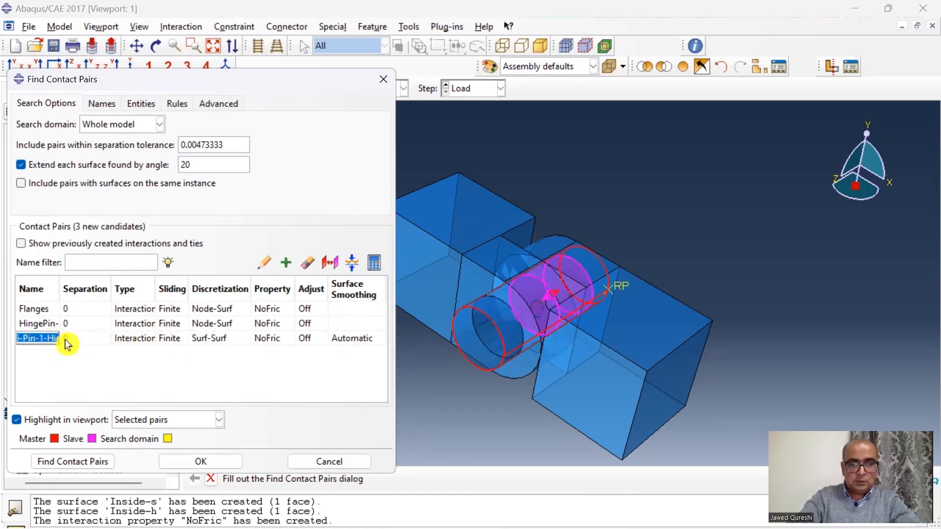
{"action": "type", "text": "HingePin-"}
{"action": "left_click", "coordinate": [208, 342]}
{"action": "left_click", "coordinate": [219, 341]}
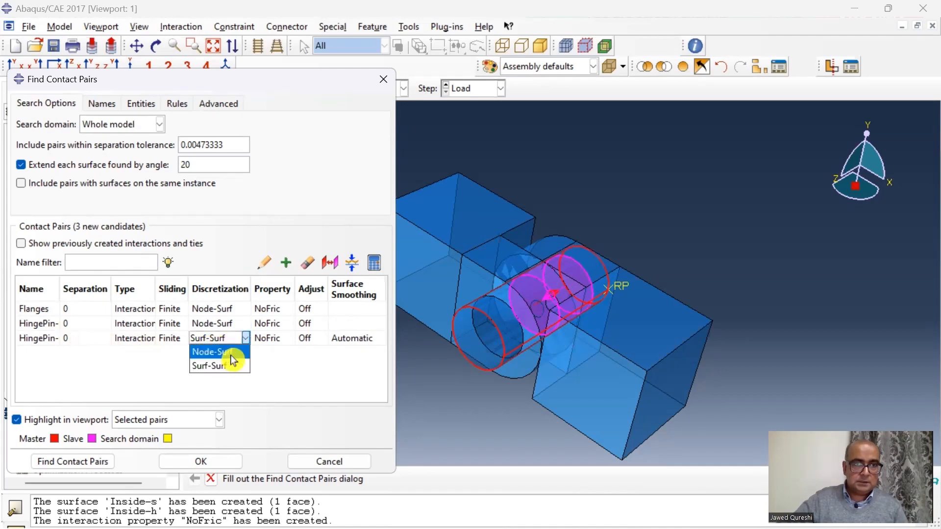
{"action": "left_click", "coordinate": [228, 354]}
{"action": "left_click", "coordinate": [156, 462]}
Edit the HingePin-hole interaction in the Initial step to use the surface Pin as its master surface.
{"action": "left_click", "coordinate": [49, 316]}
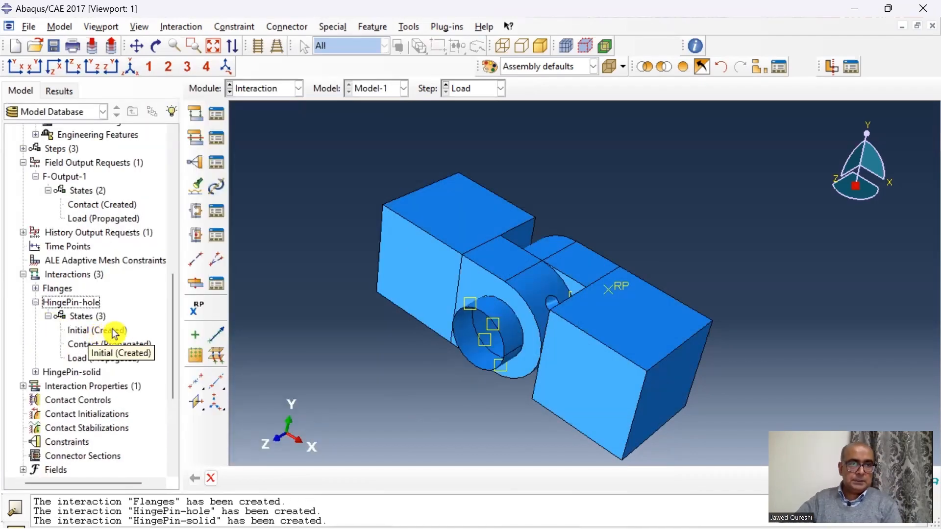
{"action": "double_click", "coordinate": [109, 333]}
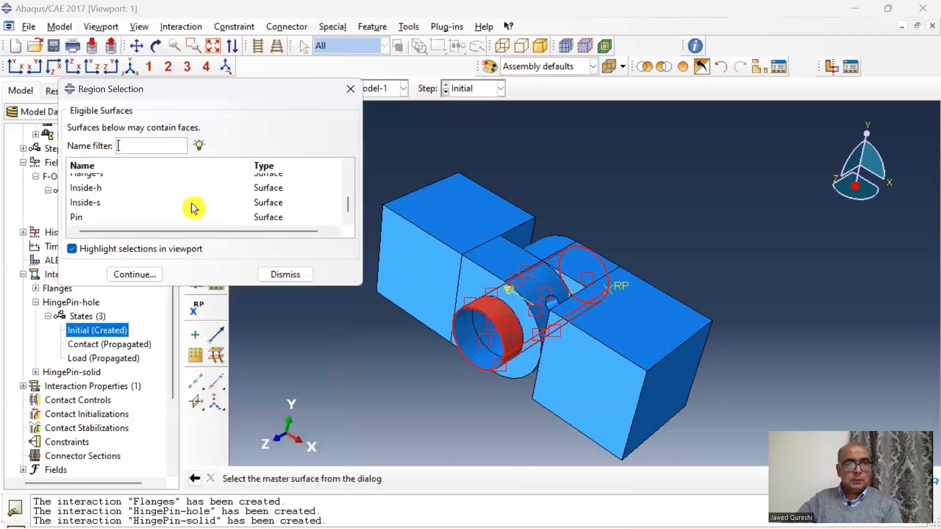
{"action": "left_click", "coordinate": [143, 217]}
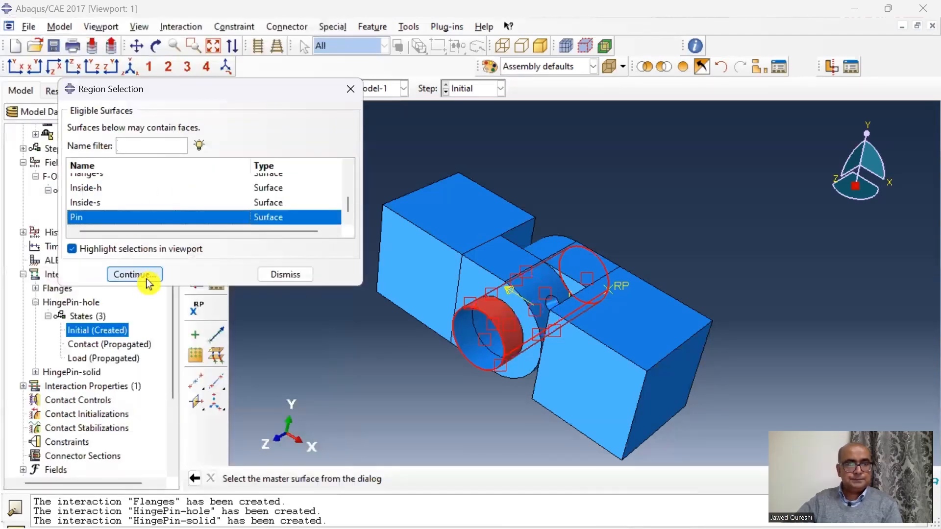
{"action": "left_click", "coordinate": [144, 275]}
Edit the HingePin-solid interaction in the Initial step to use Pin as master surface and Inside-s as slave surface.
{"action": "left_click", "coordinate": [36, 374]}
{"action": "scroll", "coordinate": [43, 318], "scroll_direction": "down", "scroll_amount": 3}
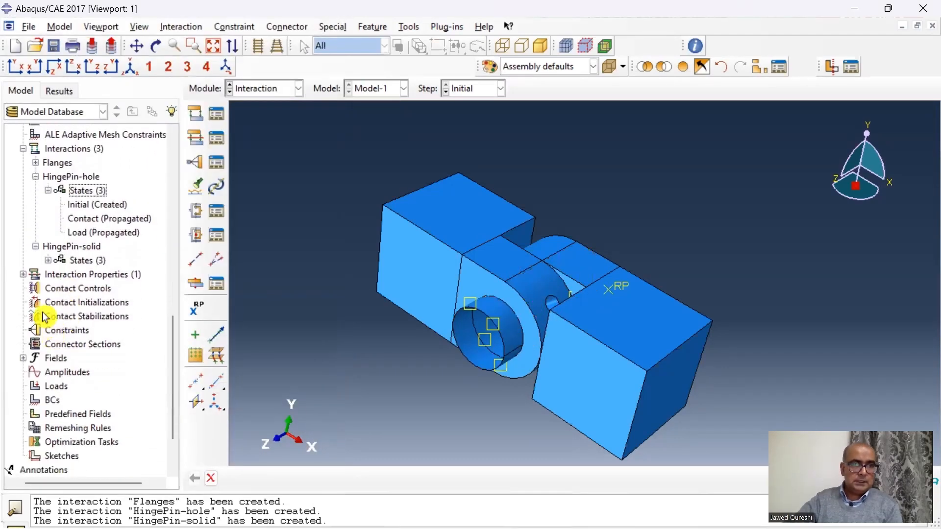
{"action": "left_click", "coordinate": [48, 260]}
{"action": "double_click", "coordinate": [122, 273]}
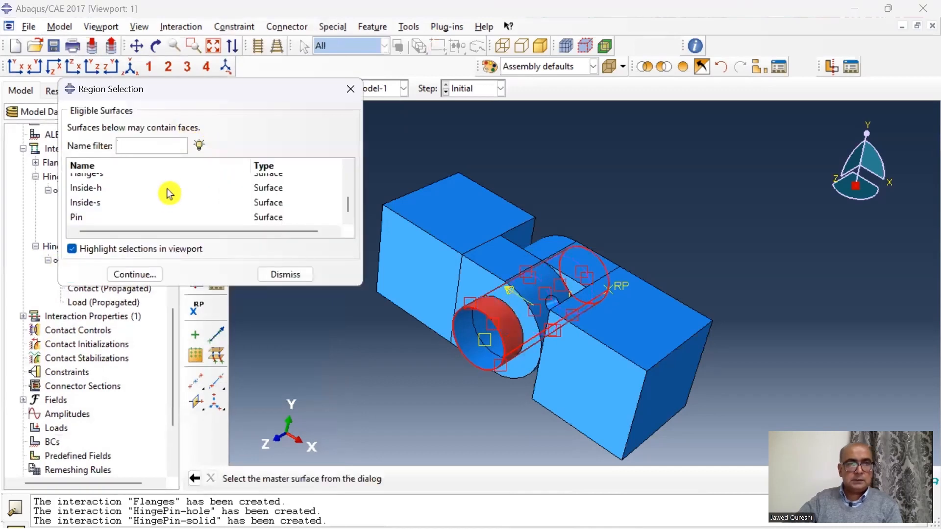
{"action": "double_click", "coordinate": [111, 220]}
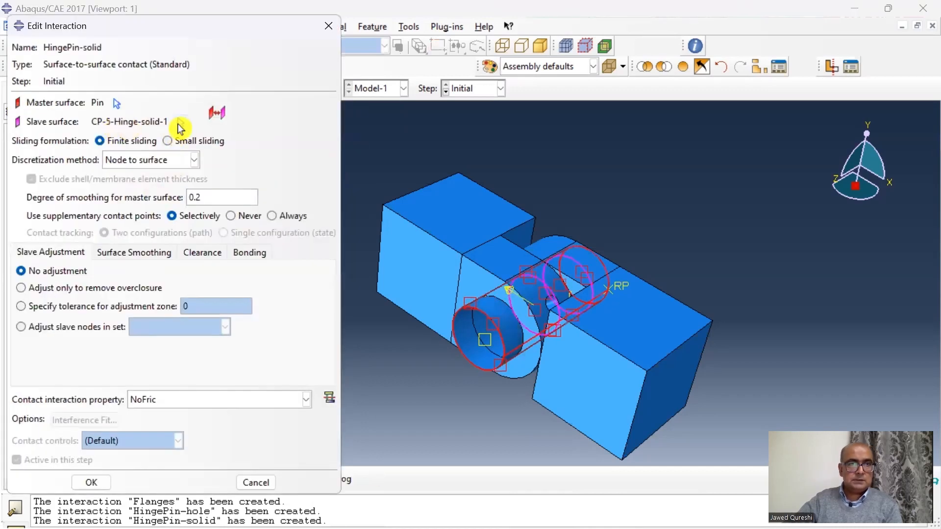
{"action": "left_click", "coordinate": [181, 123]}
{"action": "left_click", "coordinate": [328, 474]}
{"action": "left_click", "coordinate": [98, 202]}
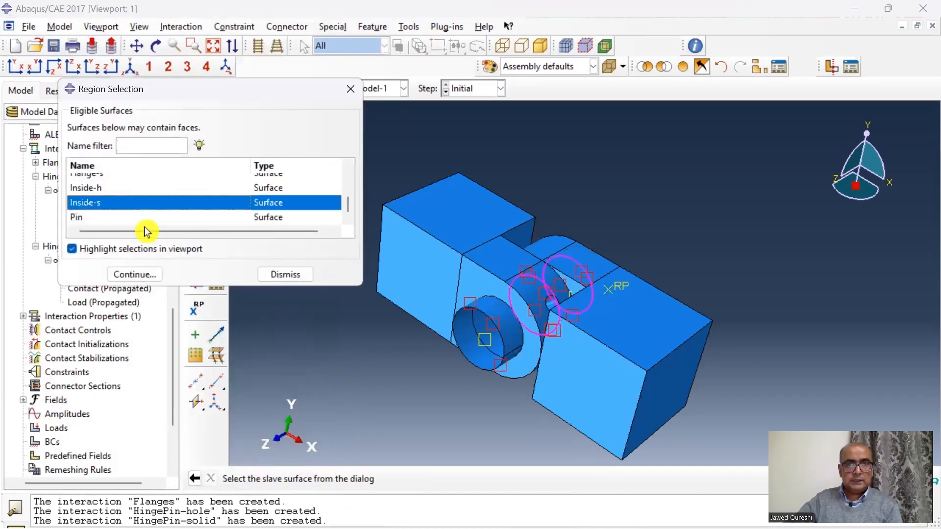
{"action": "left_click", "coordinate": [134, 276]}
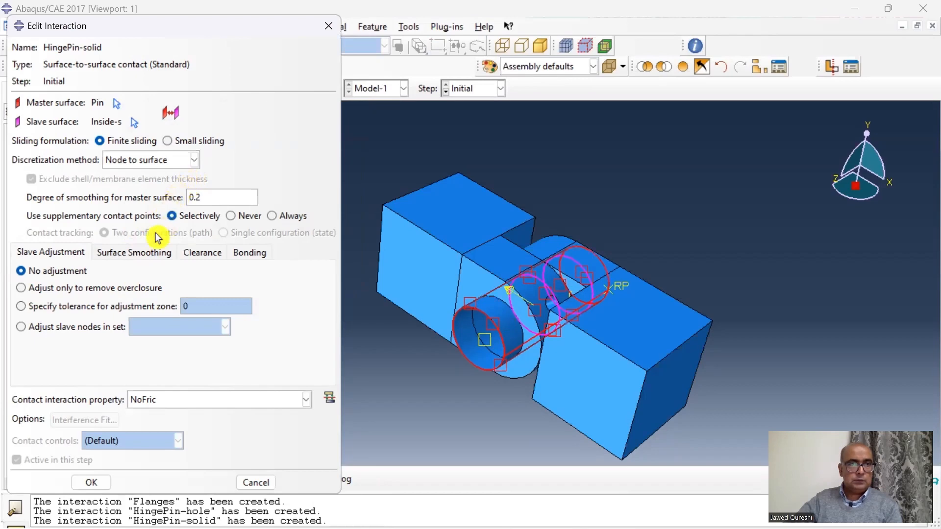
{"action": "left_click", "coordinate": [98, 484]}
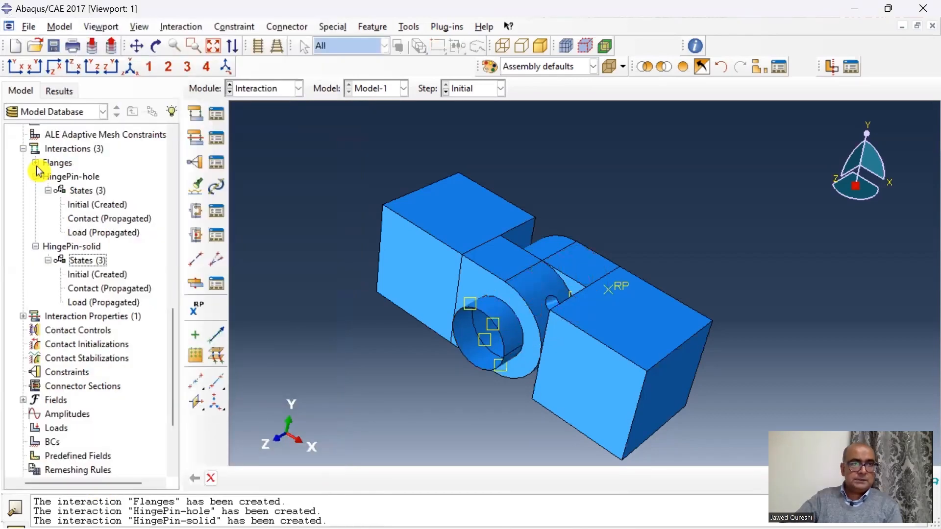
Edit the Flanges interaction in the Initial step to use Flange-h as master surface and Flange-s as slave surface.
{"action": "left_click", "coordinate": [35, 163]}
{"action": "double_click", "coordinate": [92, 190]}
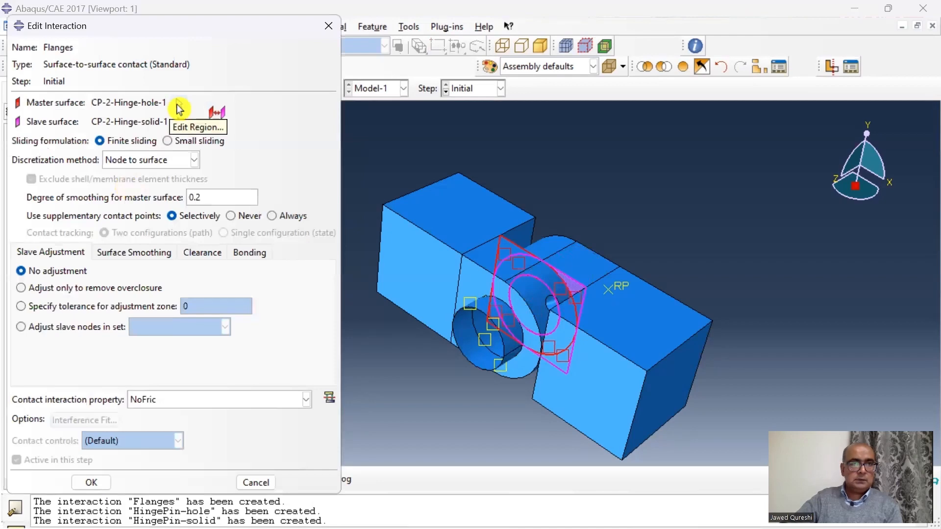
{"action": "left_click", "coordinate": [180, 109]}
{"action": "scroll", "coordinate": [151, 184], "scroll_direction": "up", "scroll_amount": 2}
{"action": "left_click", "coordinate": [152, 187]}
{"action": "left_click", "coordinate": [133, 273]}
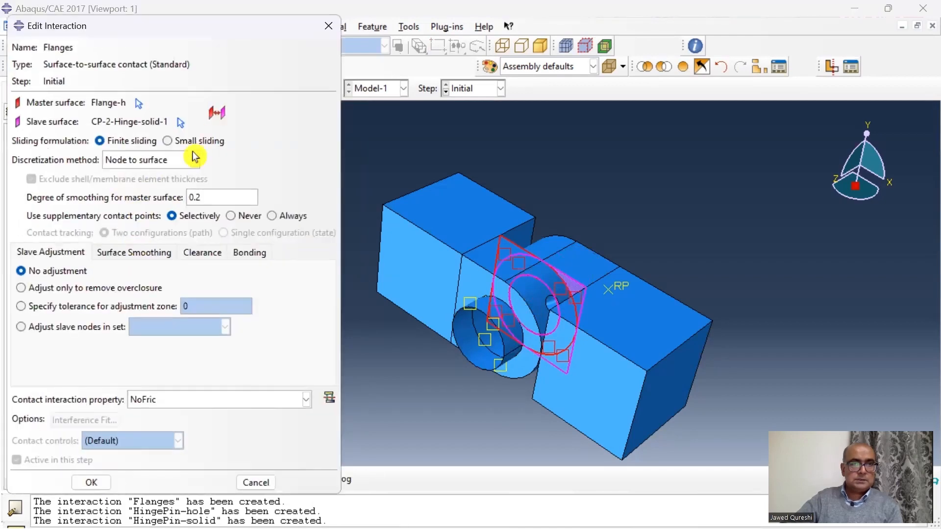
{"action": "left_click", "coordinate": [179, 122]}
{"action": "left_click", "coordinate": [154, 192]}
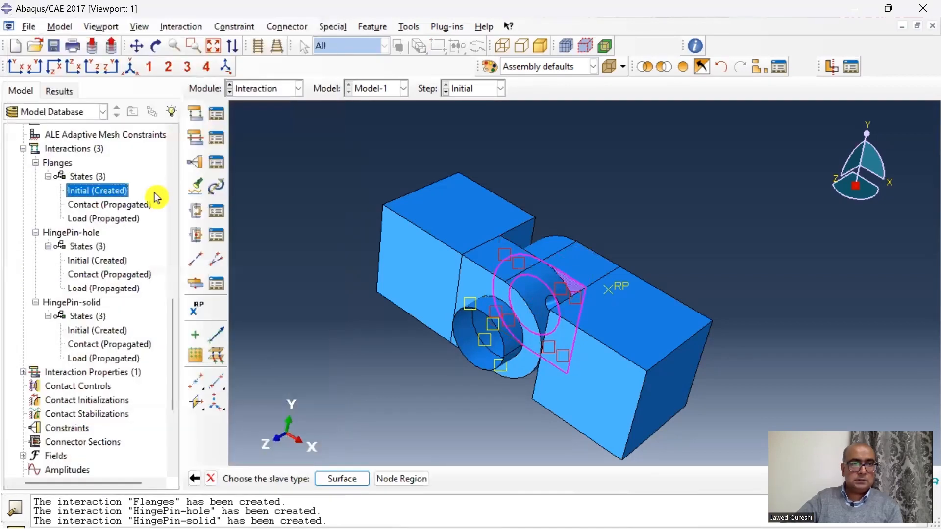
{"action": "left_click", "coordinate": [147, 278]}
{"action": "left_click", "coordinate": [91, 483]}
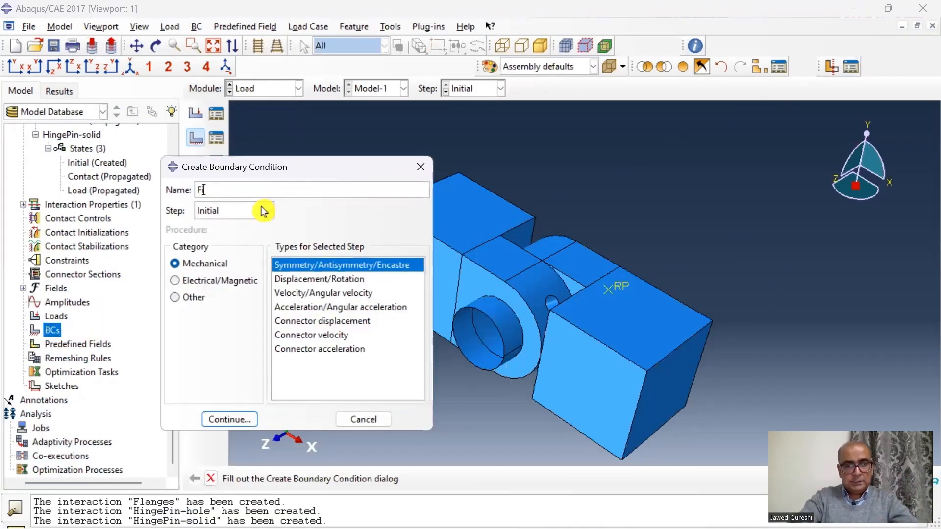
Start a mechanical Displacement/Rotation boundary condition named Fixed in the Initial step.
{"action": "type", "text": "ixed"}
{"action": "left_click", "coordinate": [311, 279]}
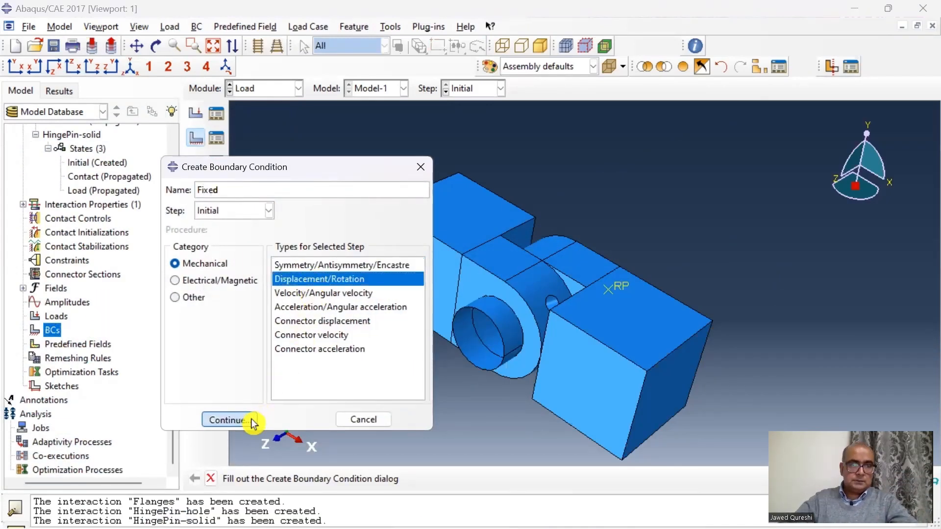
{"action": "left_click", "coordinate": [252, 421]}
Apply the Fixed boundary condition to the free end face of the hinge with the lubrication hole, constraining U1, U2 and U3.
{"action": "key", "text": "F3"}
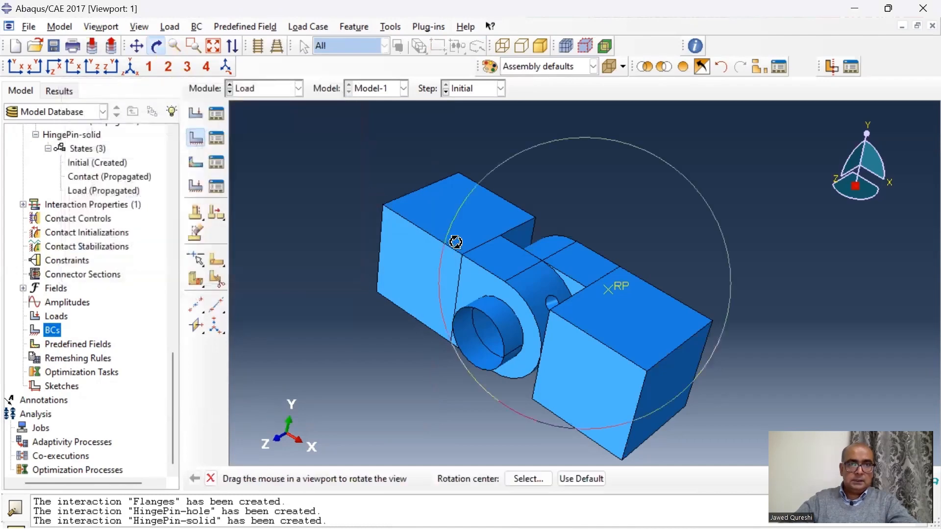
{"action": "mouse_move", "coordinate": [456, 242]}
{"action": "left_mouse_down"}
{"action": "mouse_move", "coordinate": [509, 264]}
{"action": "mouse_move", "coordinate": [467, 231]}
{"action": "left_mouse_up"}
{"action": "right_click", "coordinate": [467, 231]}
{"action": "left_click", "coordinate": [510, 330]}
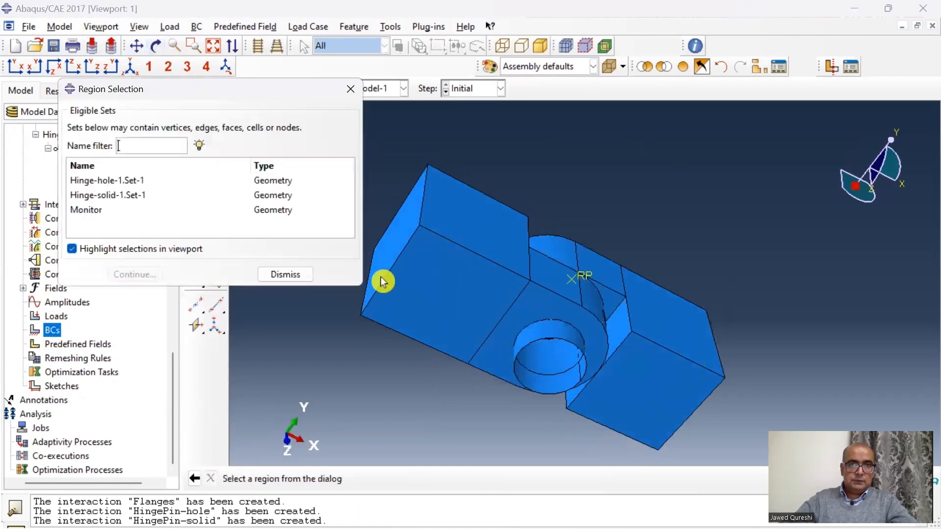
{"action": "left_click", "coordinate": [399, 240]}
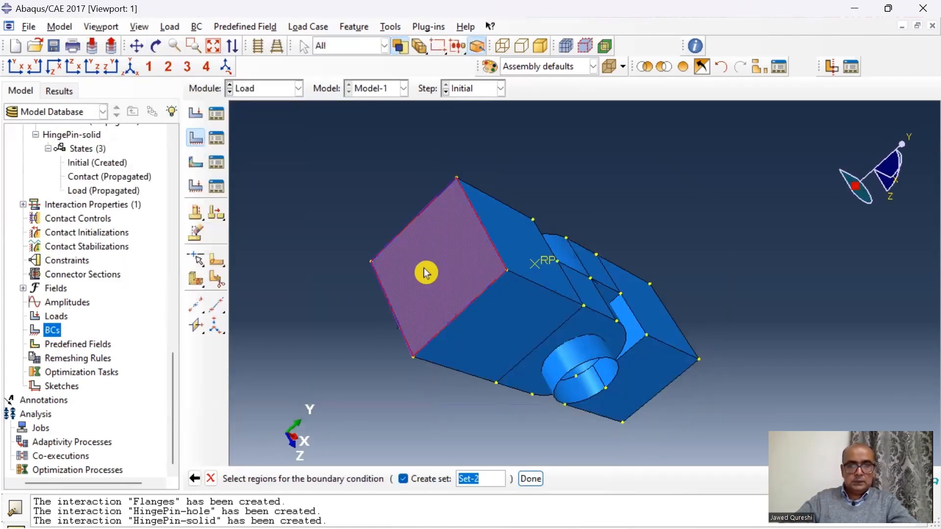
{"action": "left_click", "coordinate": [531, 479]}
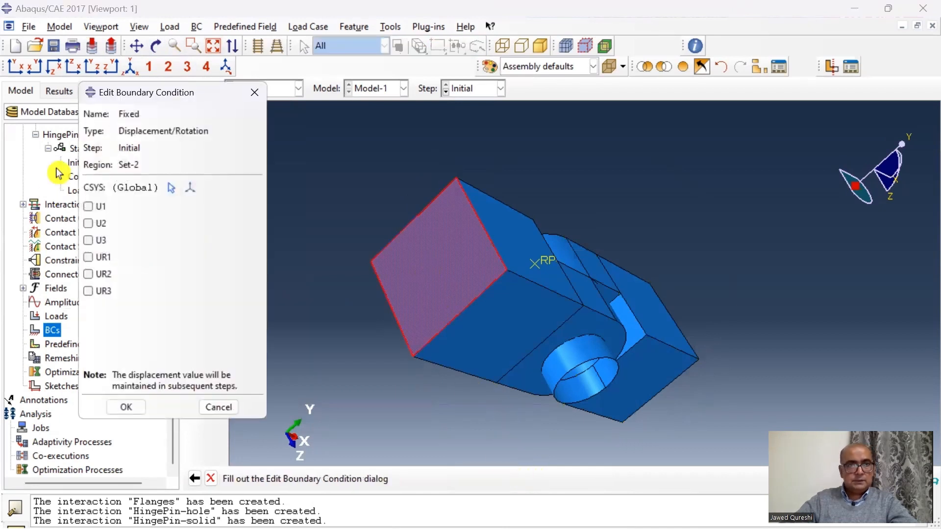
{"action": "left_click", "coordinate": [95, 241]}
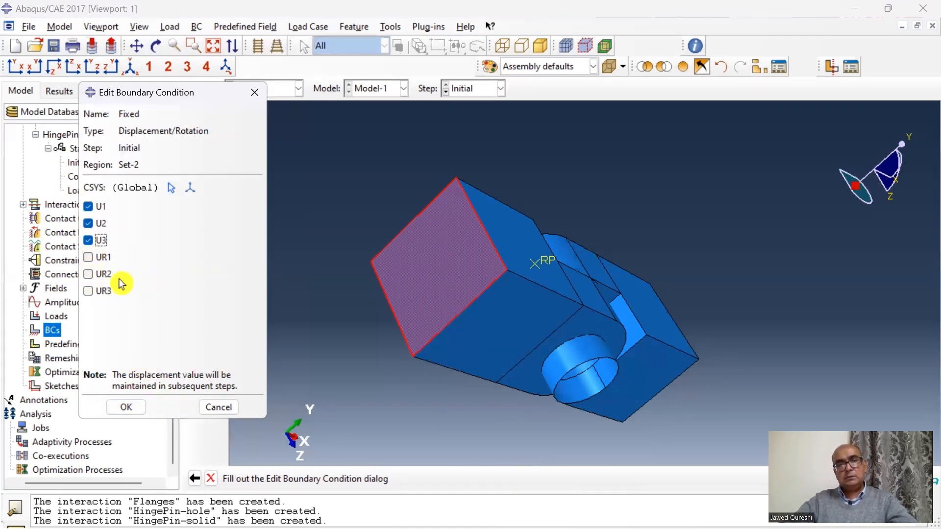
{"action": "left_click", "coordinate": [125, 413]}
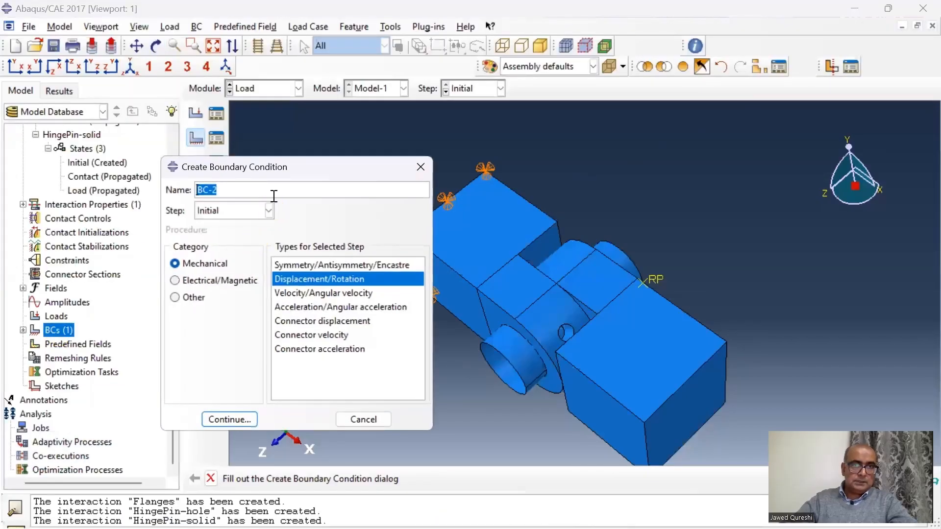
Create a Displacement/Rotation boundary condition named NoSlip in the Initial step at the pin's reference point, constraining U1, U2, U3, UR1, UR2 and UR3.
{"action": "type", "text": "NoS"}
{"action": "left_click", "coordinate": [230, 419]}
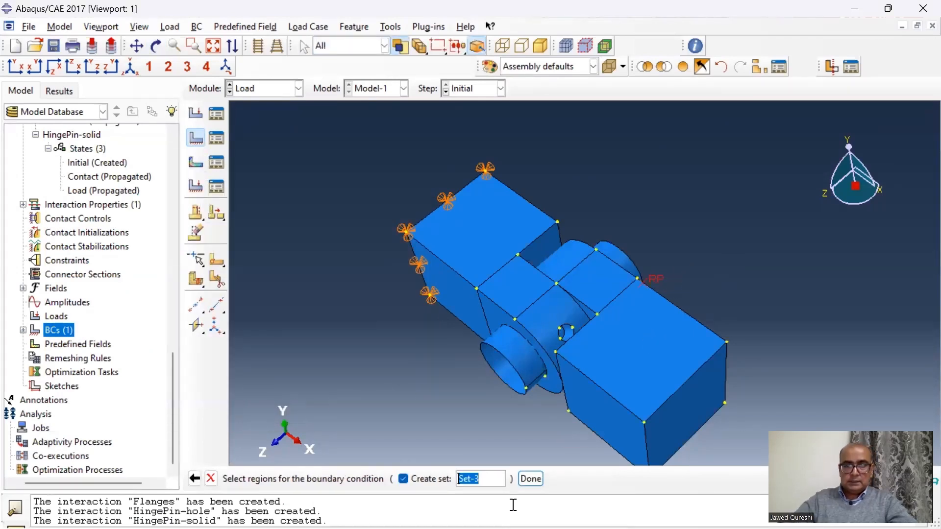
{"action": "left_click", "coordinate": [532, 483]}
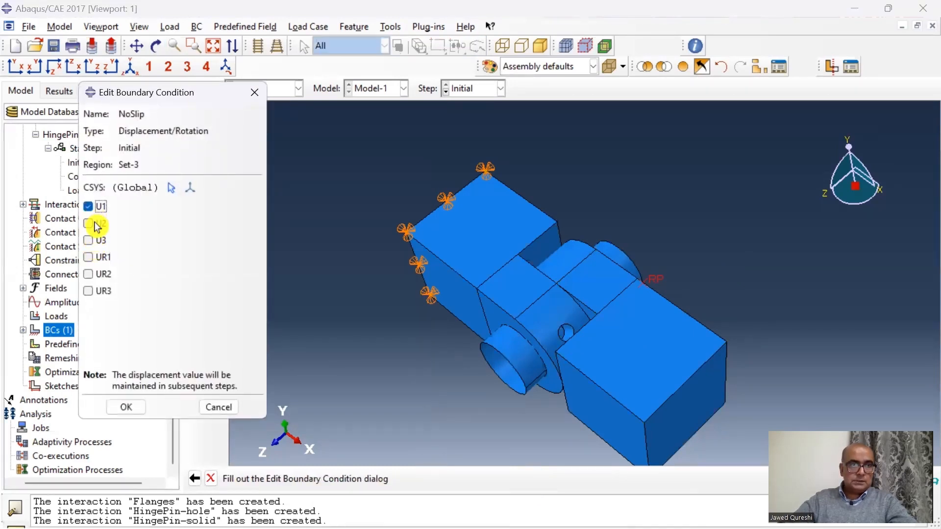
{"action": "left_click", "coordinate": [100, 240]}
{"action": "left_click", "coordinate": [101, 258]}
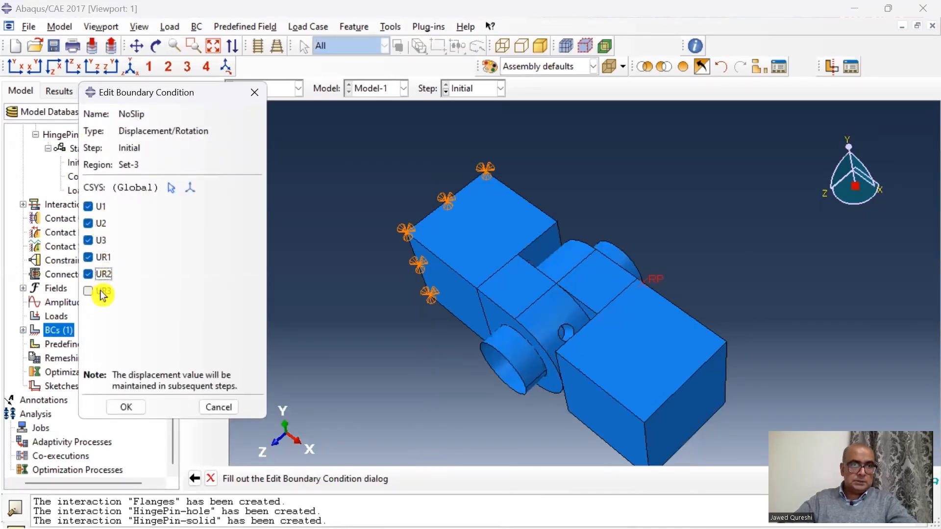
{"action": "key", "text": "Return"}
Modify the NoSlip boundary condition in the Load step to release U1 and UR2.
{"action": "right_click", "coordinate": [58, 330]}
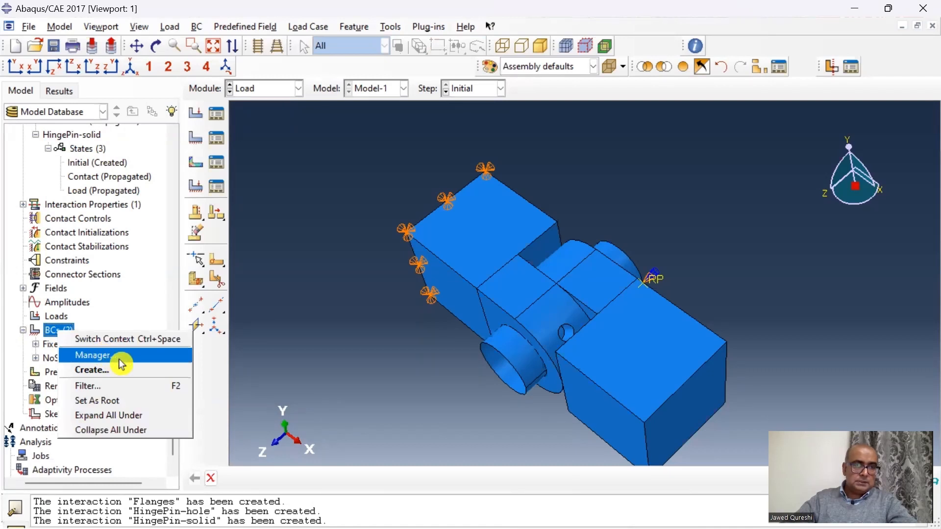
{"action": "left_click", "coordinate": [92, 355]}
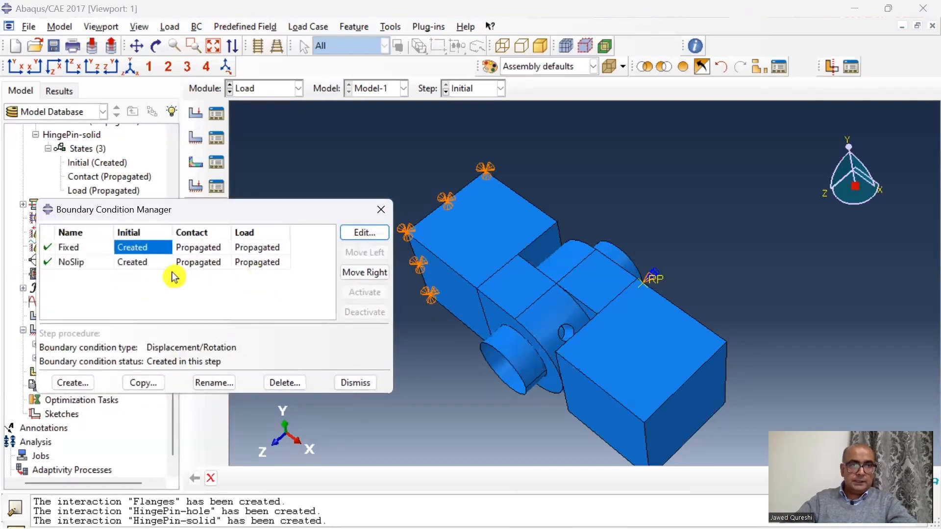
{"action": "left_click", "coordinate": [258, 264]}
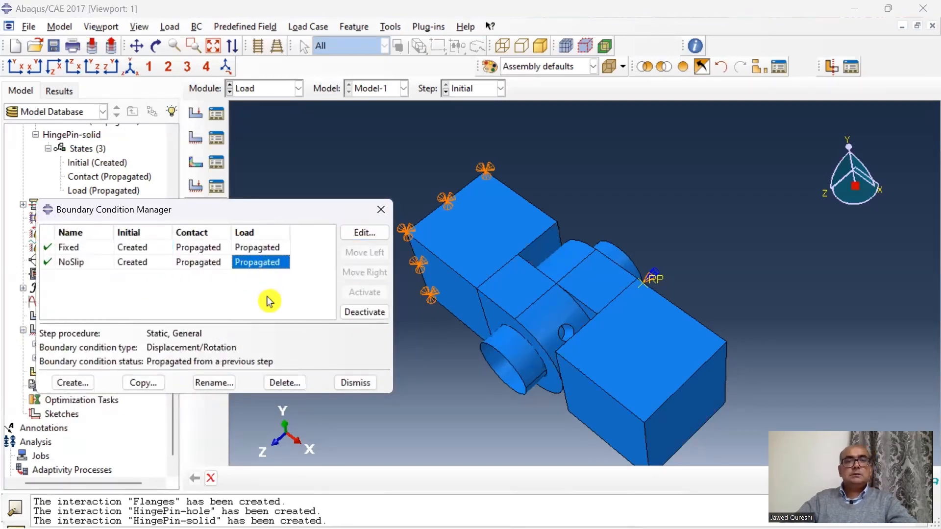
{"action": "left_click", "coordinate": [364, 233]}
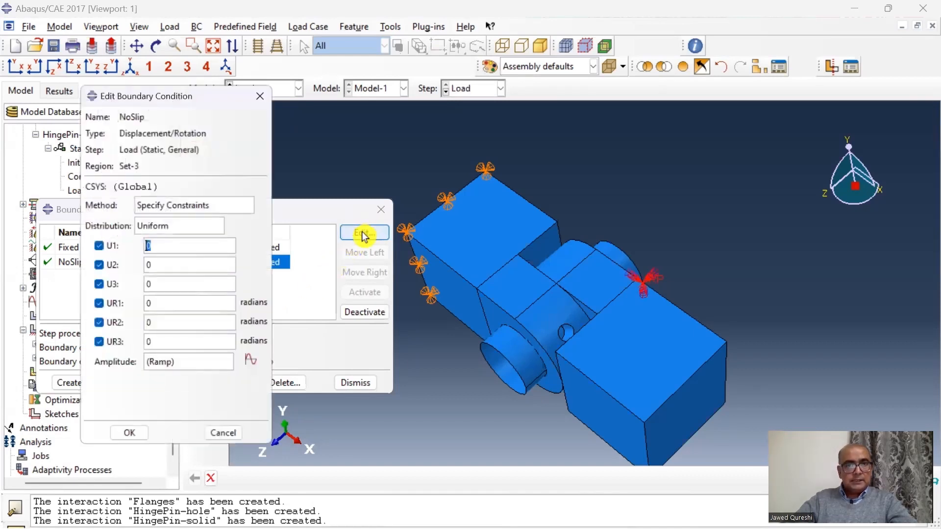
{"action": "left_click", "coordinate": [103, 250]}
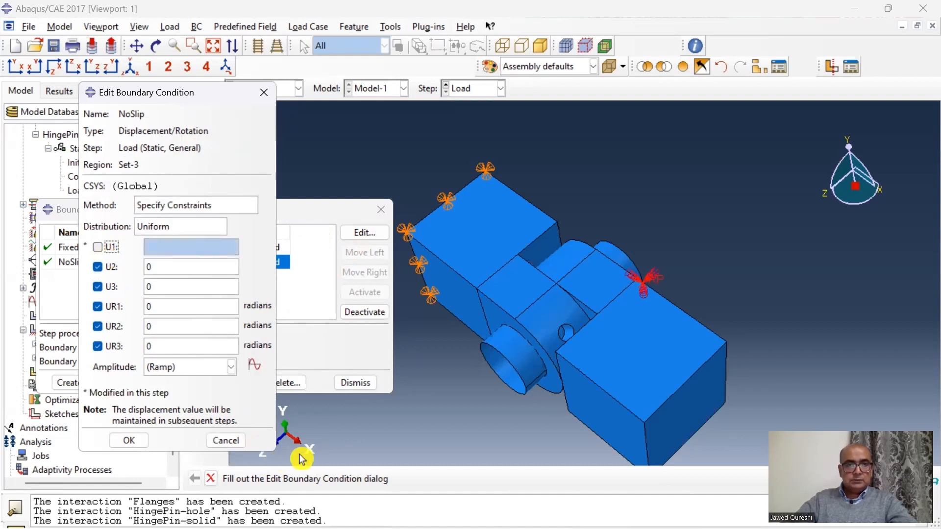
{"action": "left_click", "coordinate": [99, 328]}
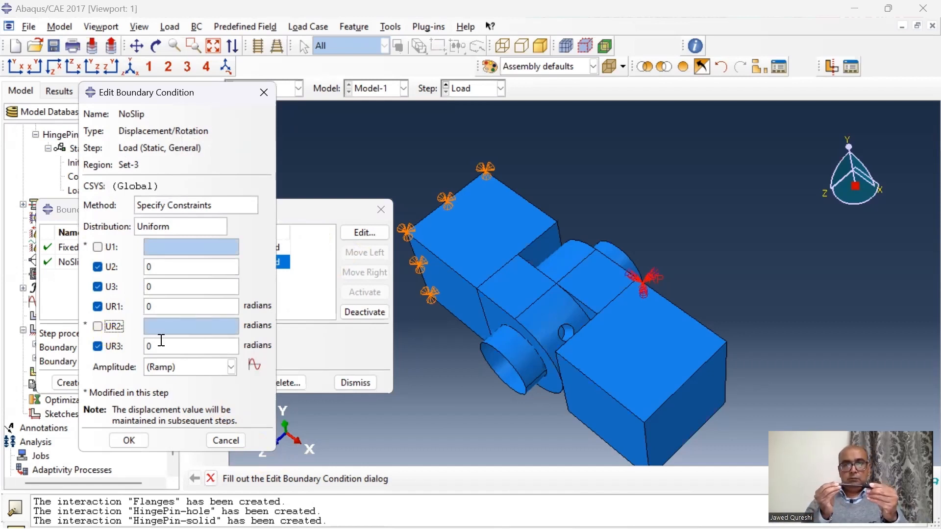
{"action": "left_click", "coordinate": [129, 441]}
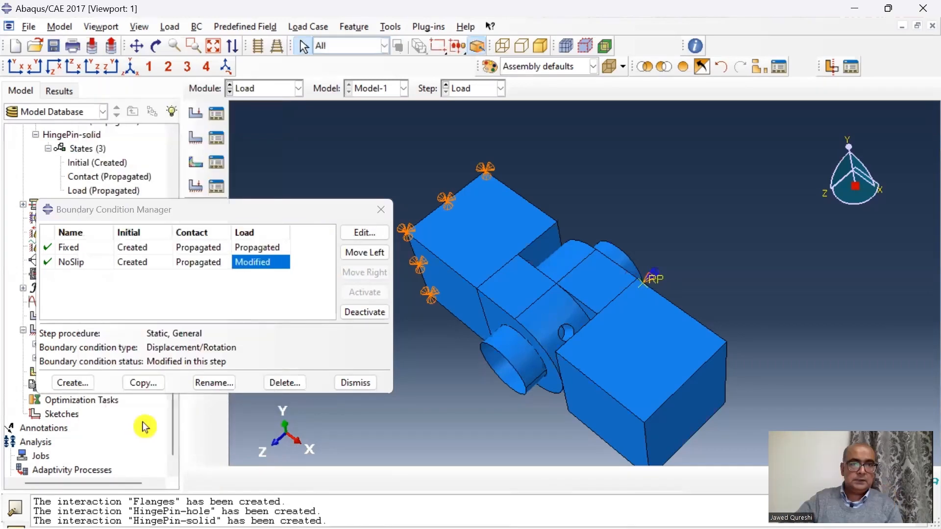
{"action": "left_click", "coordinate": [355, 383]}
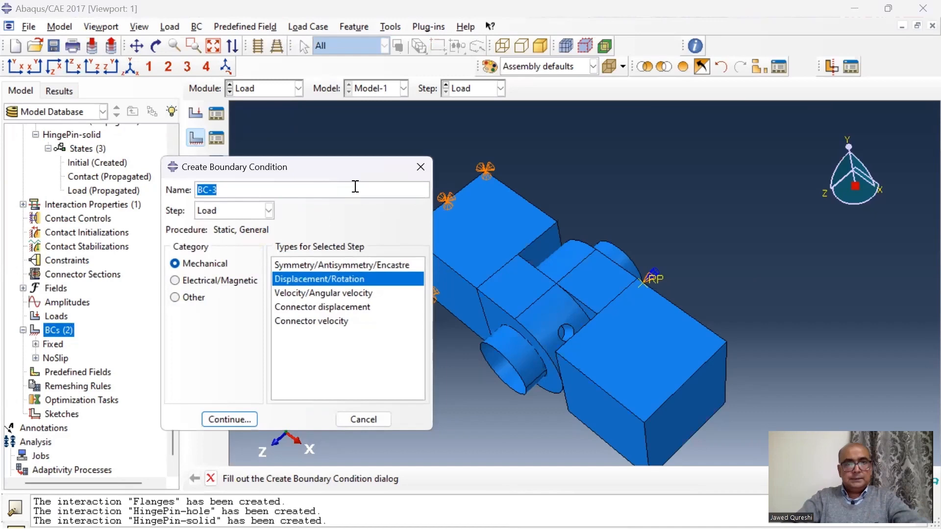
Create a Displacement/Rotation boundary condition named Constrain in the Initial step at the solid hinge block's upper inner corner vertex, constraining all six degrees of freedom.
{"action": "left_click", "coordinate": [237, 211]}
{"action": "left_click", "coordinate": [230, 225]}
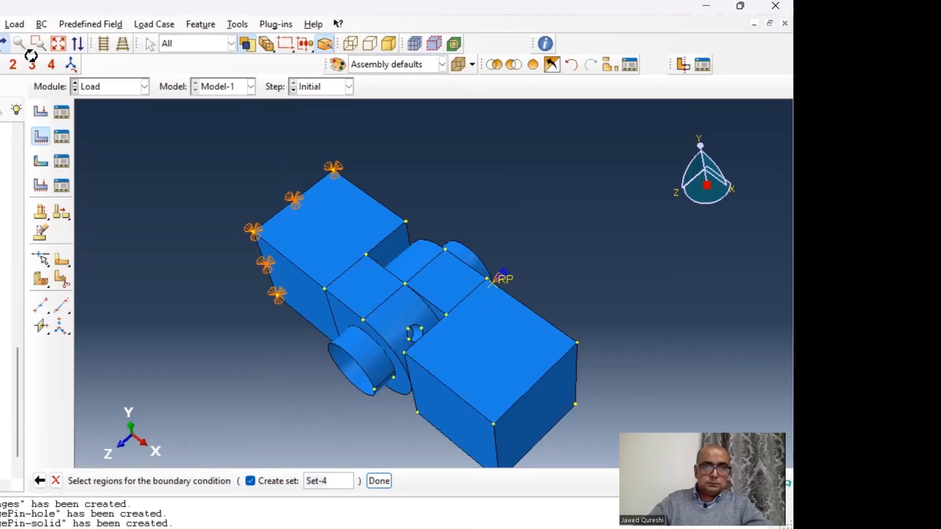
{"action": "right_click", "coordinate": [643, 288]}
{"action": "left_click_drag", "start_coordinate": [637, 304], "coordinate": [665, 331]}
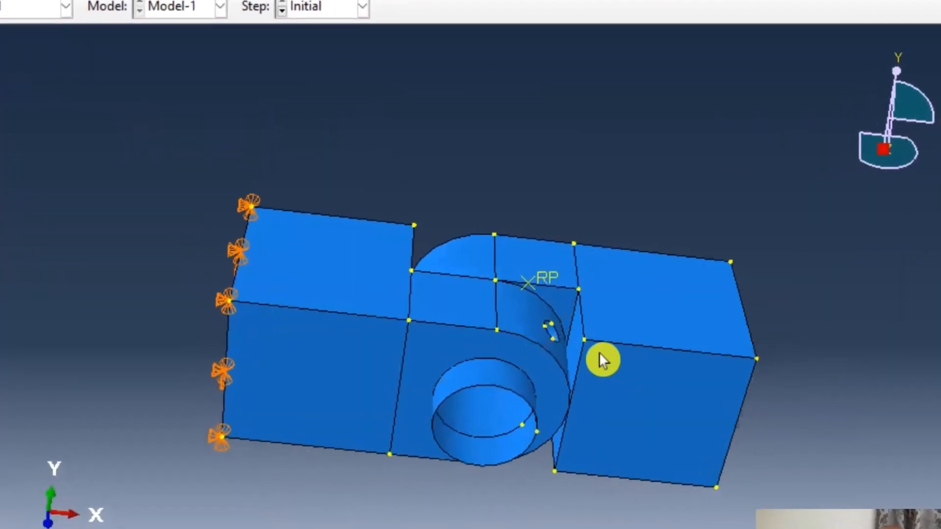
{"action": "middle_click", "coordinate": [368, 424]}
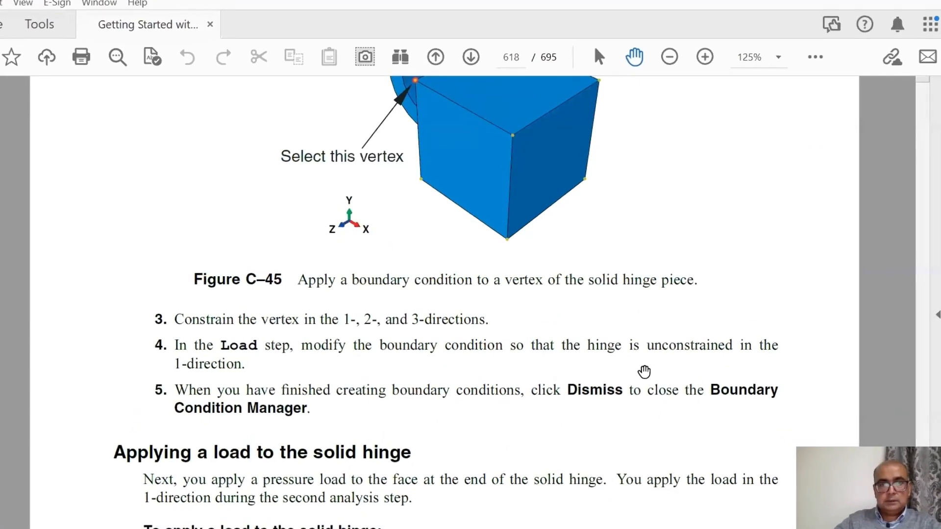
{"action": "scroll", "coordinate": [474, 420], "scroll_direction": "up", "scroll_amount": 3}
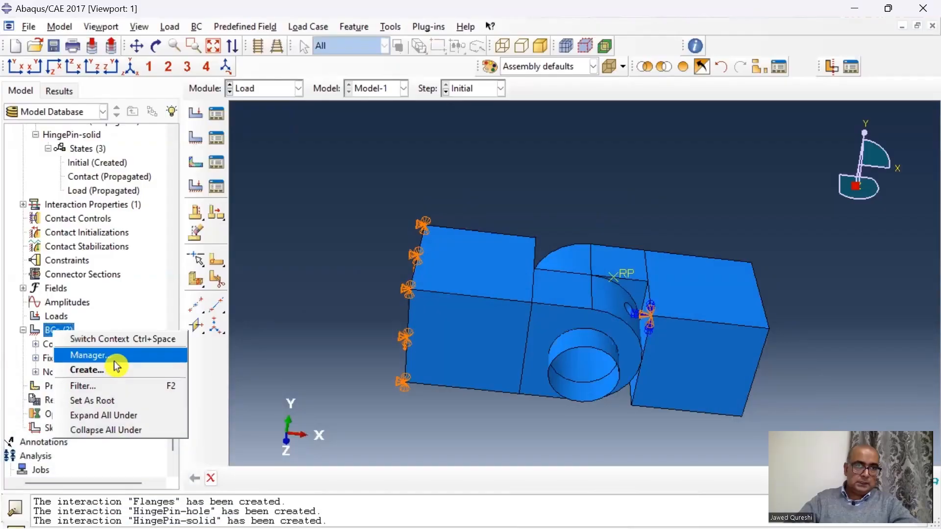
Modify the Constrain boundary condition in the Load step to release U1, UR1, UR2 and UR3.
{"action": "left_click", "coordinate": [114, 358]}
{"action": "left_click", "coordinate": [365, 234]}
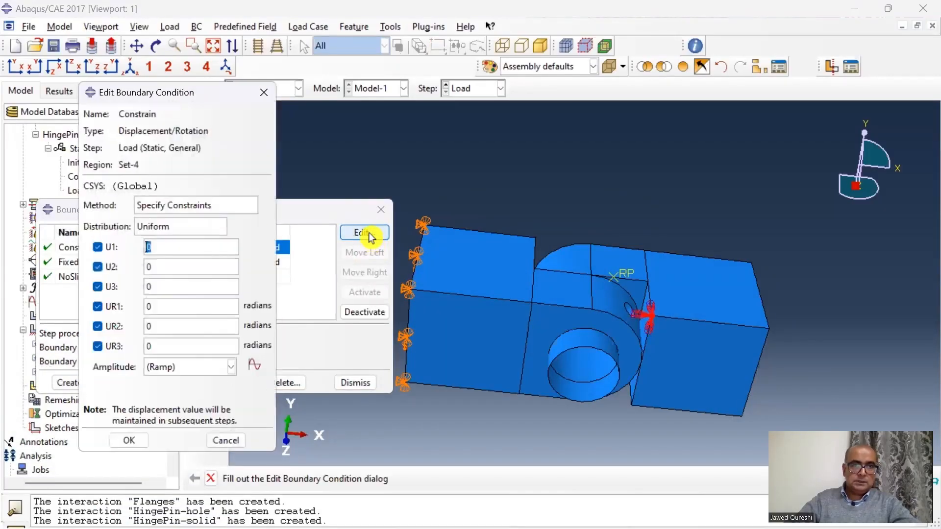
{"action": "left_click", "coordinate": [98, 307]}
{"action": "left_click", "coordinate": [98, 326]}
{"action": "left_click", "coordinate": [97, 346]}
{"action": "left_click", "coordinate": [104, 247]}
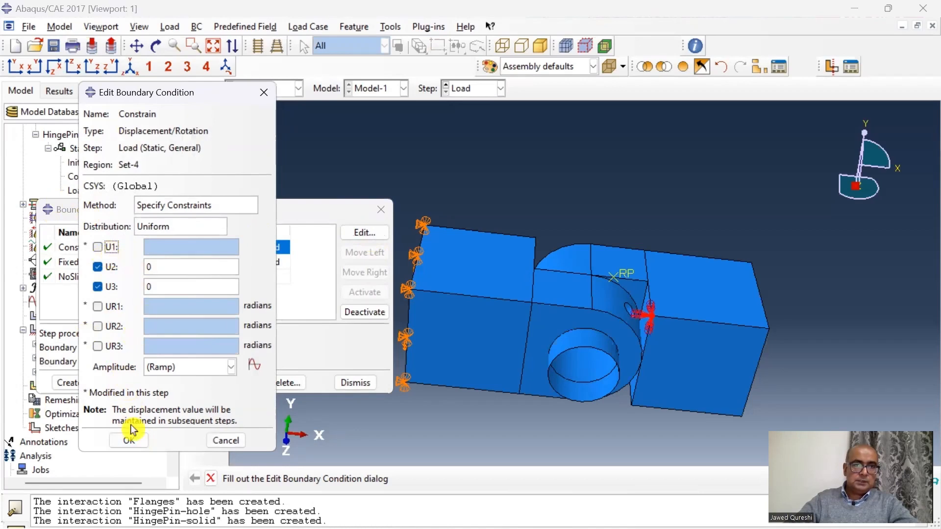
{"action": "left_click", "coordinate": [129, 441]}
{"action": "left_click", "coordinate": [21, 329]}
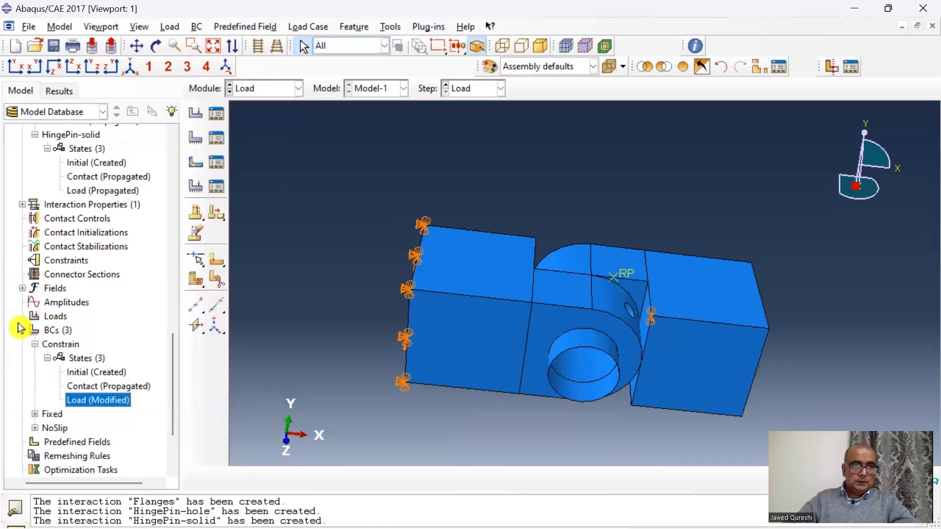
{"action": "left_click", "coordinate": [23, 331]}
Create a mechanical pressure load named Pressure in the Load step on the solid hinge's free end face, with uniform magnitude -1e6.
{"action": "double_click", "coordinate": [54, 316]}
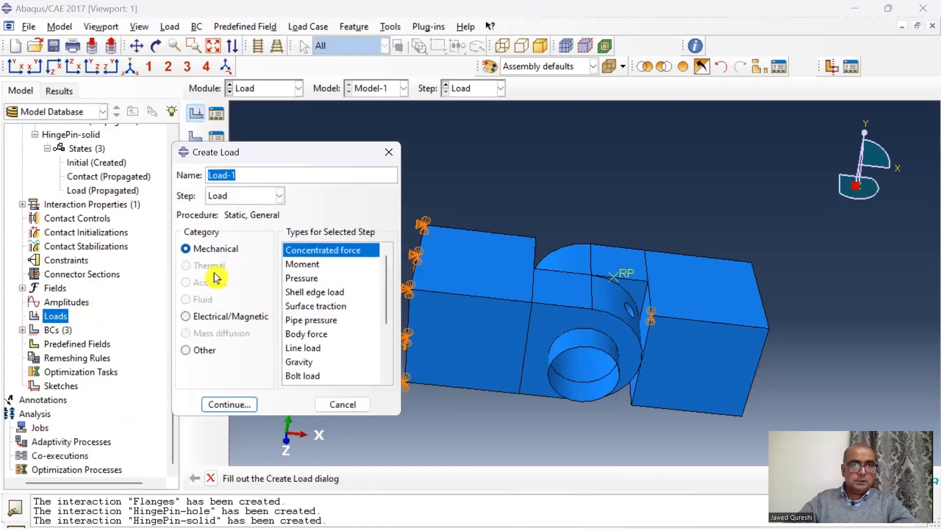
{"action": "type", "text": "Pressure"}
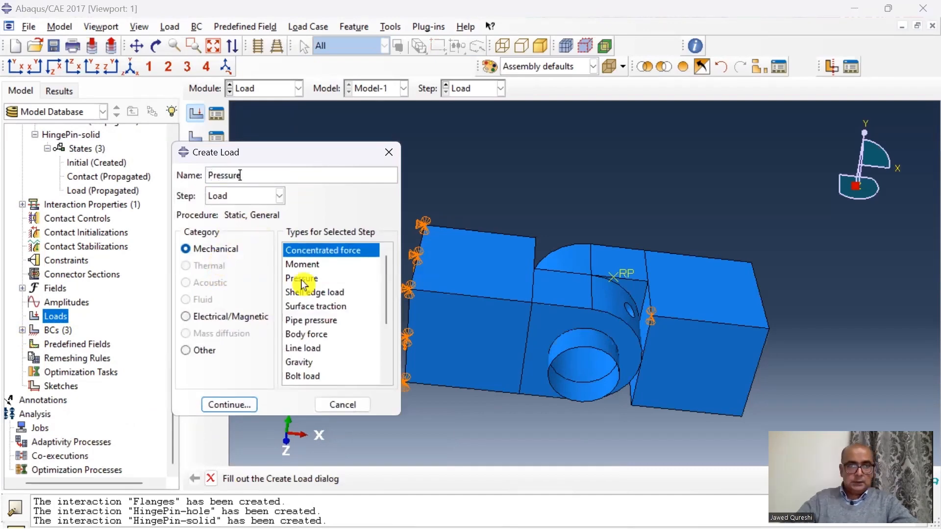
{"action": "left_click", "coordinate": [304, 278]}
{"action": "left_click", "coordinate": [168, 65]}
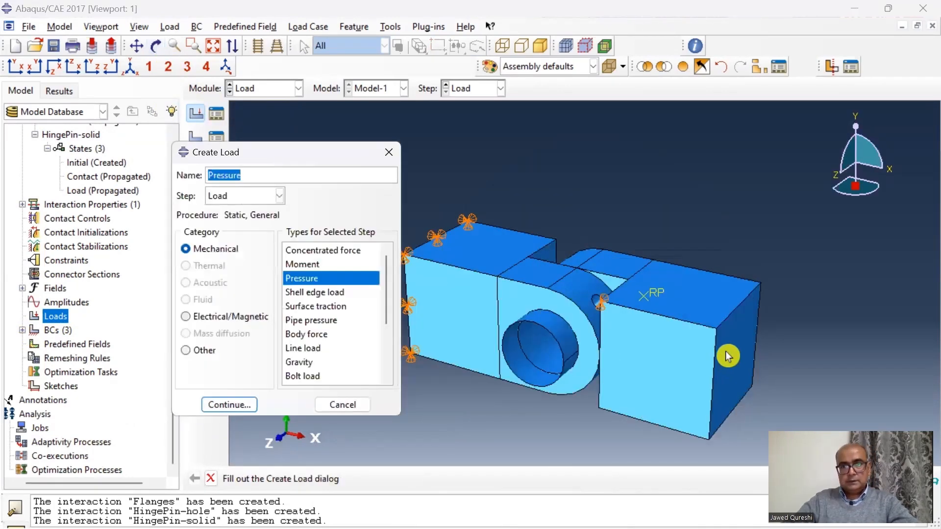
{"action": "left_click", "coordinate": [231, 406]}
{"action": "left_click", "coordinate": [726, 372]}
{"action": "middle_click", "coordinate": [637, 387]}
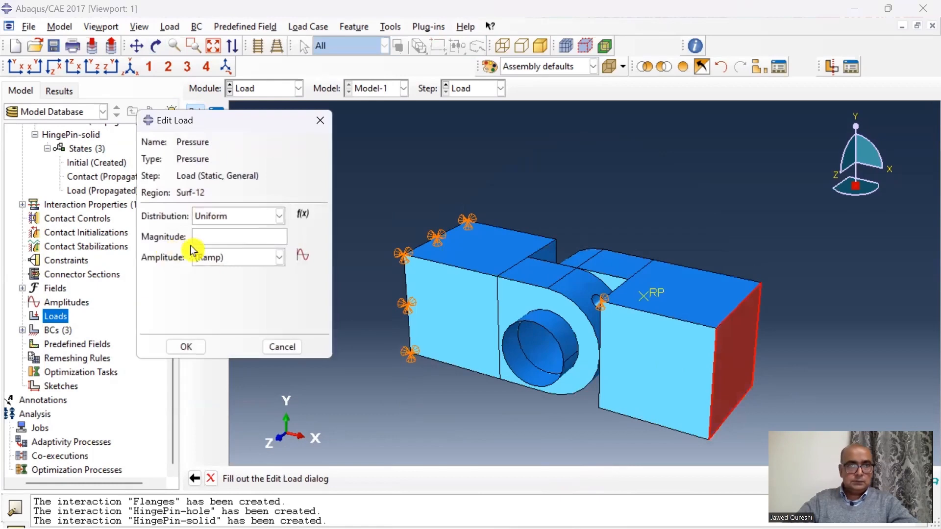
{"action": "type", "text": "-1e6"}
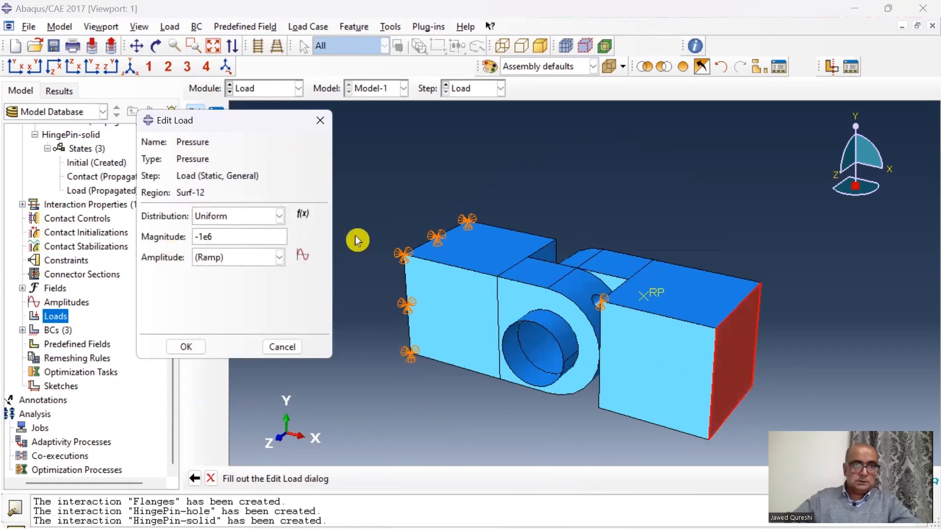
{"action": "key", "text": "Return"}
{"action": "right_click", "coordinate": [292, 258]}
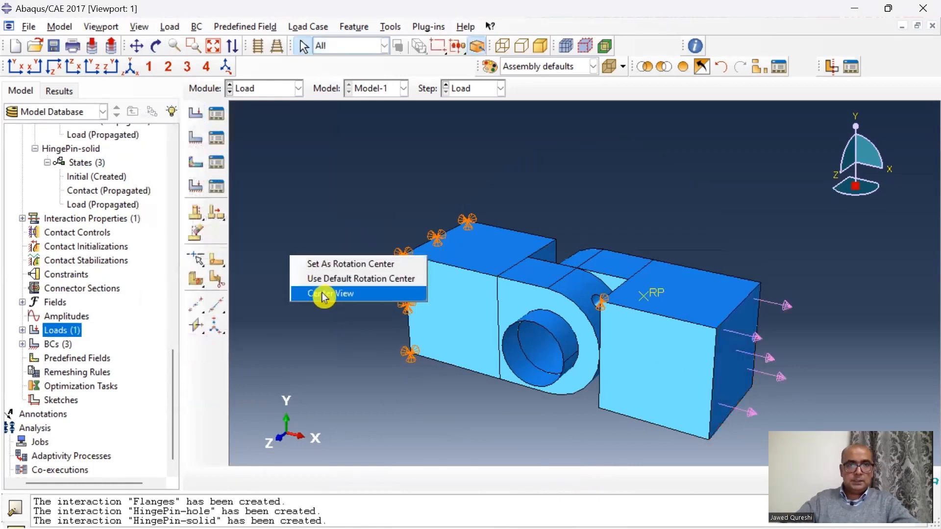
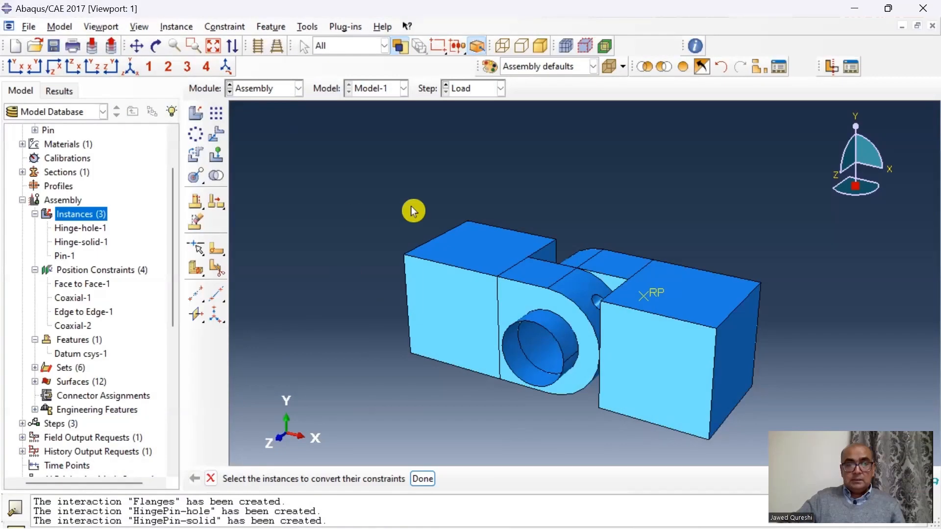
Convert the position constraints of all three assembly instances to absolute positions.
{"action": "left_click", "coordinate": [201, 29]}
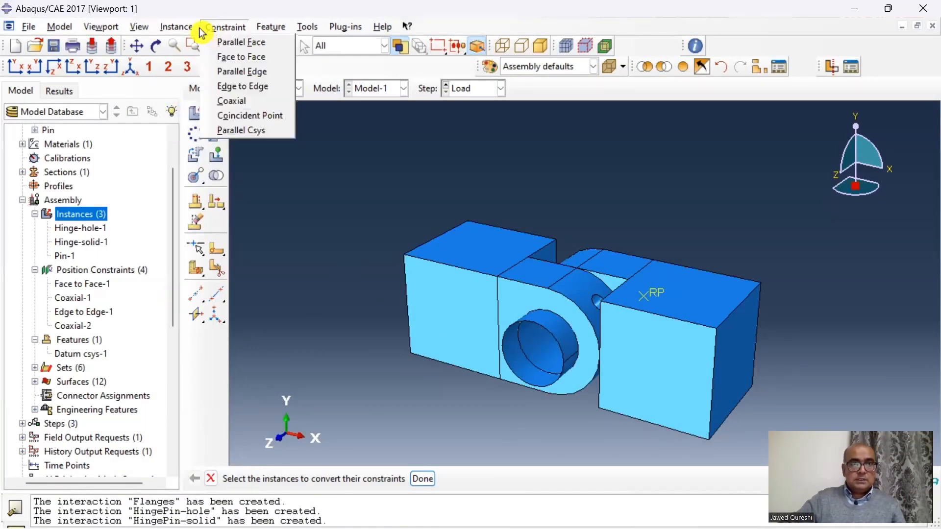
{"action": "mouse_move", "coordinate": [188, 29]}
{"action": "left_click", "coordinate": [225, 142]}
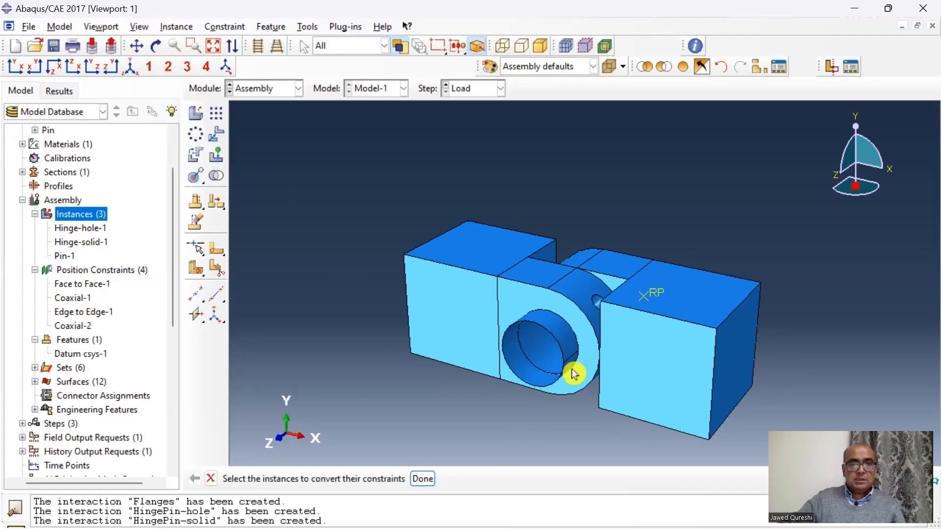
{"action": "left_click_drag", "start_coordinate": [734, 422], "coordinate": [320, 155]}
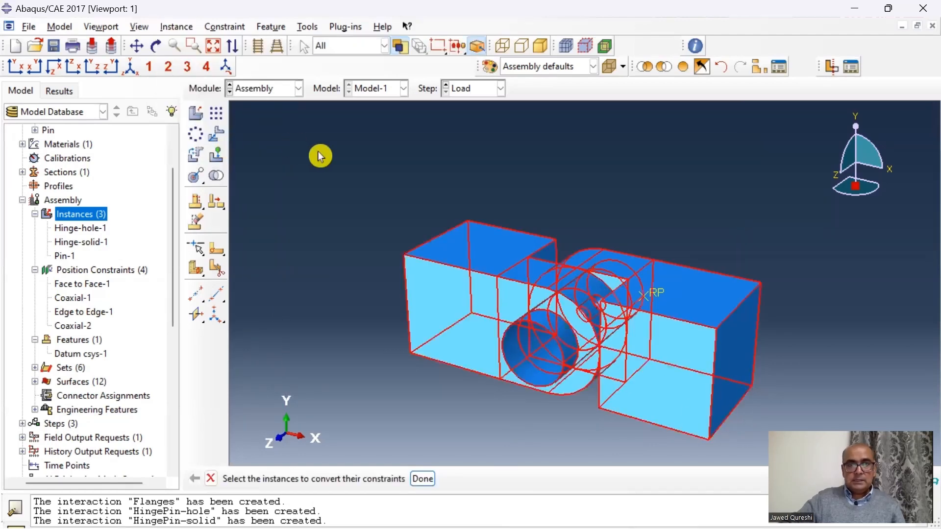
{"action": "left_click", "coordinate": [431, 482]}
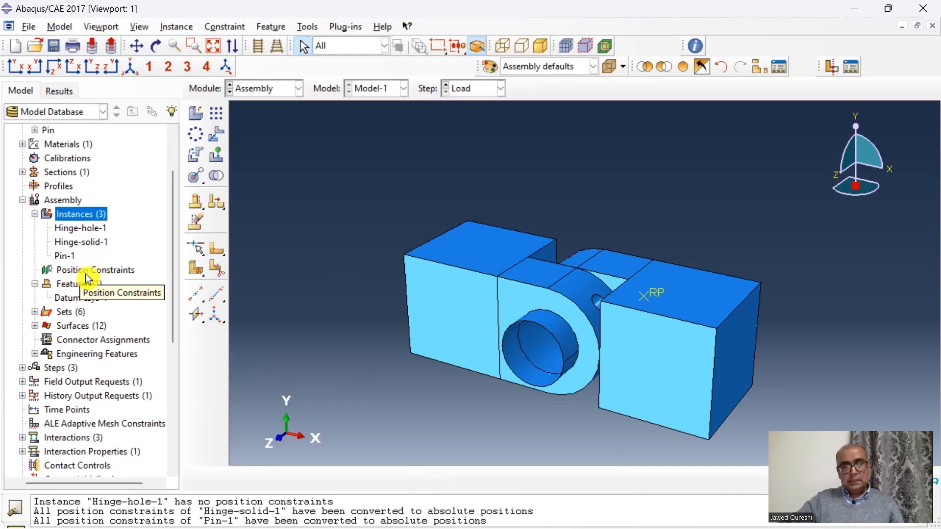
Switch to the Mesh module with the Hinge-hole part displayed for meshing.
{"action": "left_click", "coordinate": [292, 89]}
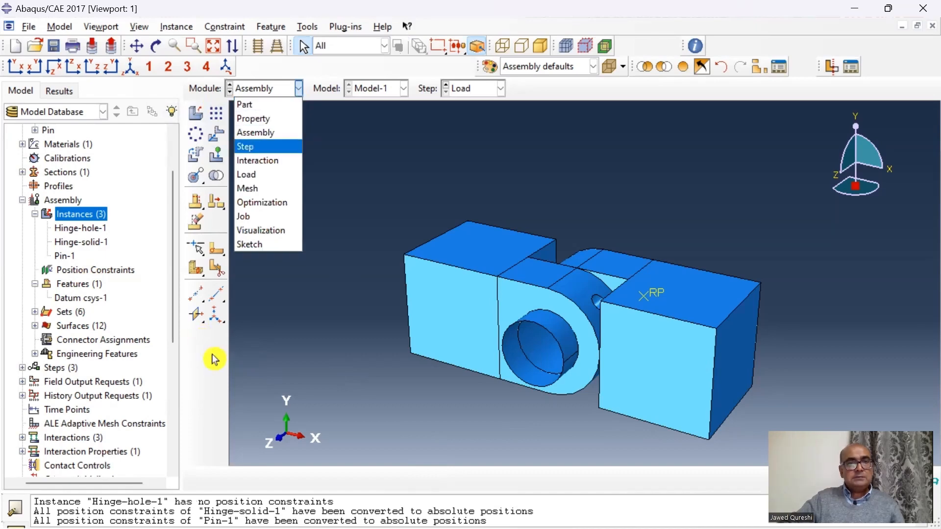
{"action": "left_click", "coordinate": [250, 351]}
{"action": "left_click", "coordinate": [267, 89]}
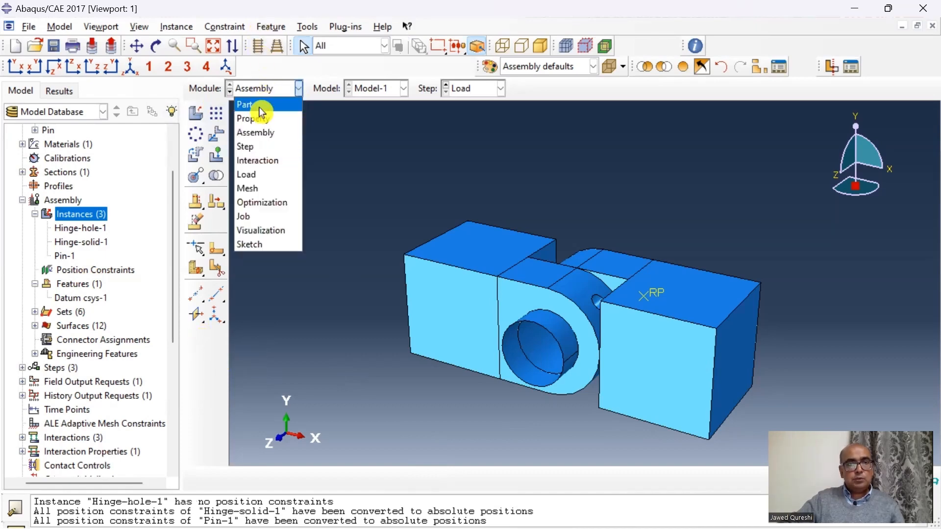
{"action": "left_click", "coordinate": [282, 100]}
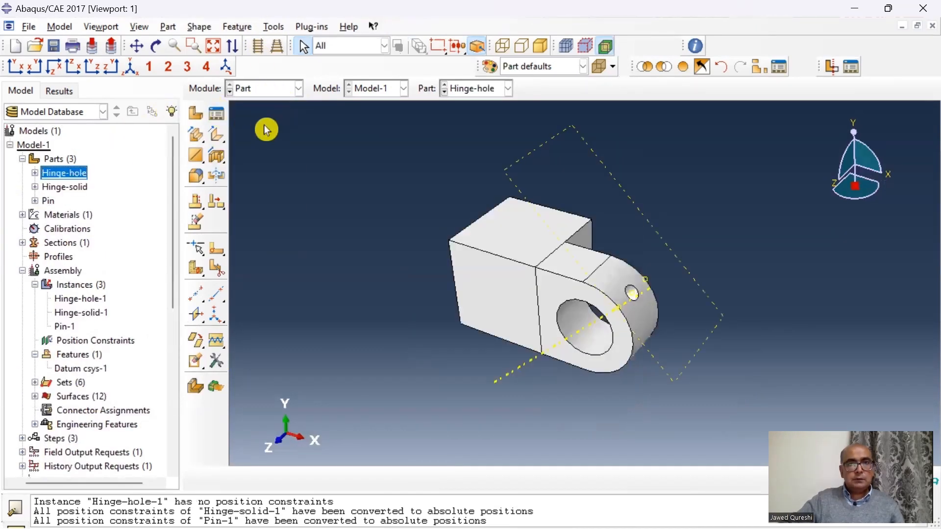
{"action": "left_click", "coordinate": [267, 88]}
{"action": "left_click", "coordinate": [280, 187]}
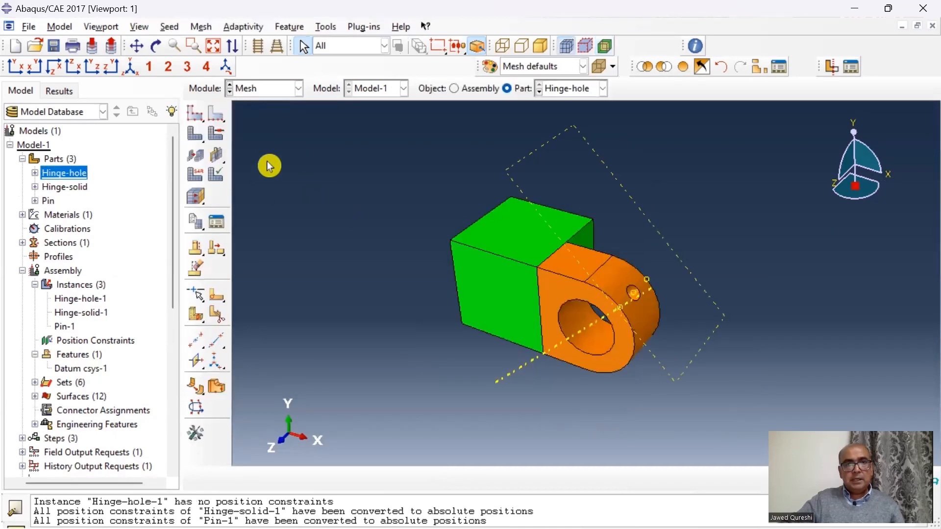
{"action": "scroll", "coordinate": [613, 231], "scroll_direction": "up", "scroll_amount": 2}
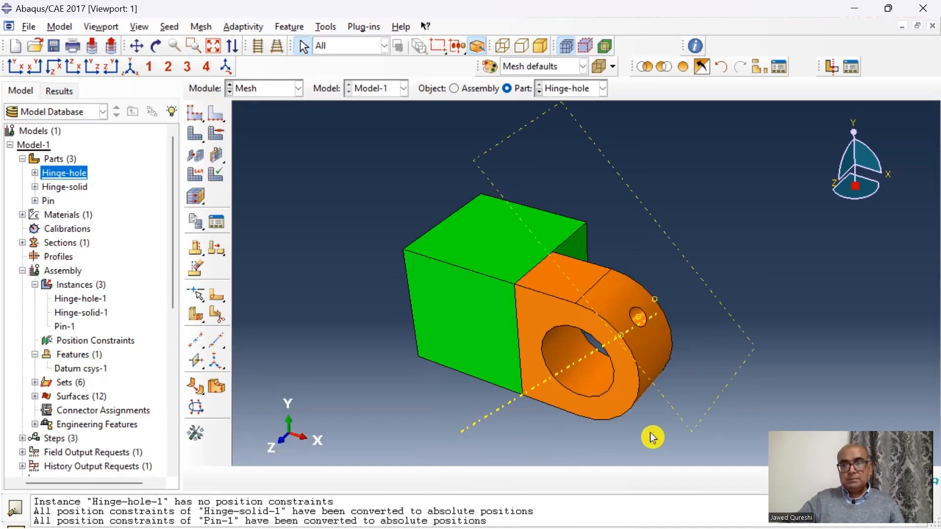
{"action": "left_click", "coordinate": [201, 27]}
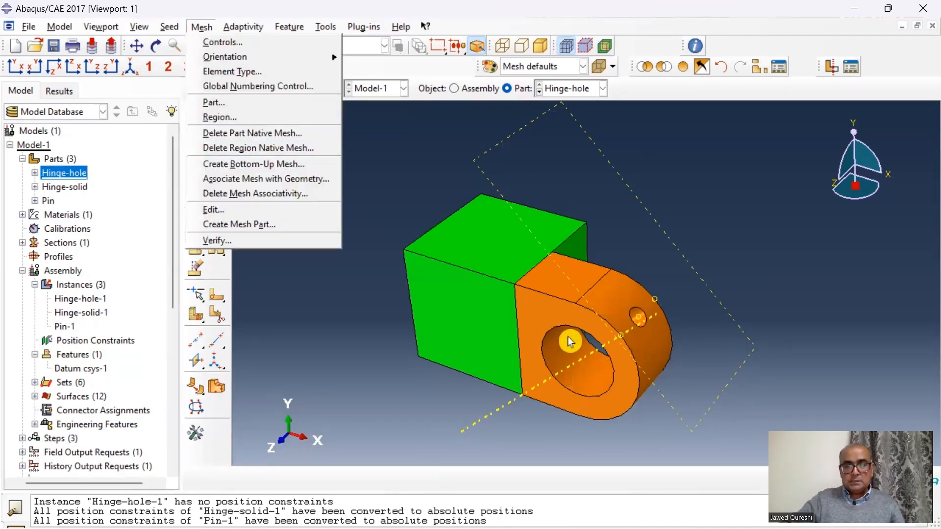
{"action": "left_click", "coordinate": [315, 415]}
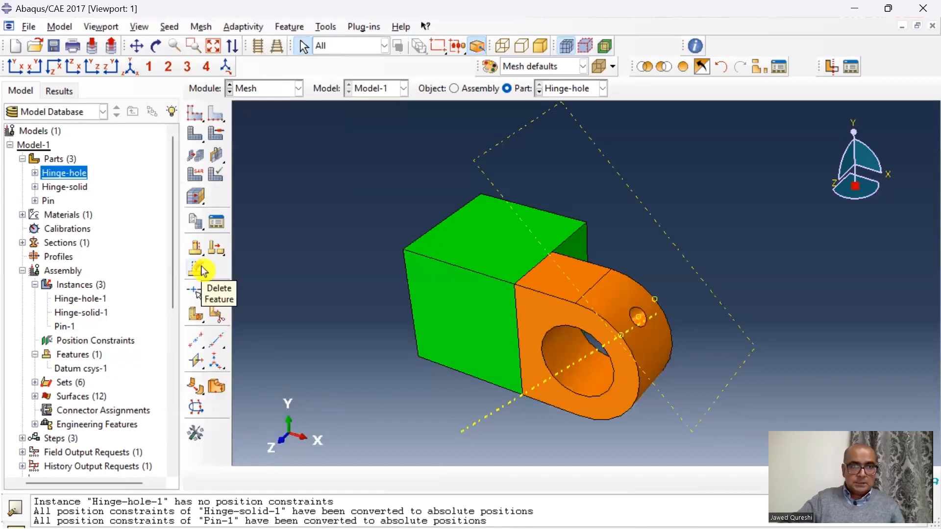
Partition the Hinge-hole lug cell with a cutting plane through three points where the straight section meets the rounded end.
{"action": "left_click", "coordinate": [205, 320]}
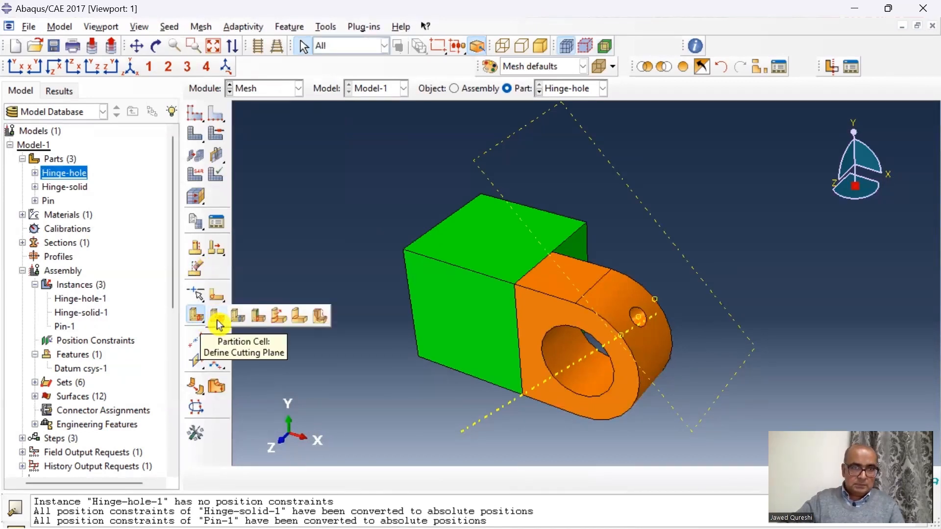
{"action": "left_click", "coordinate": [217, 321]}
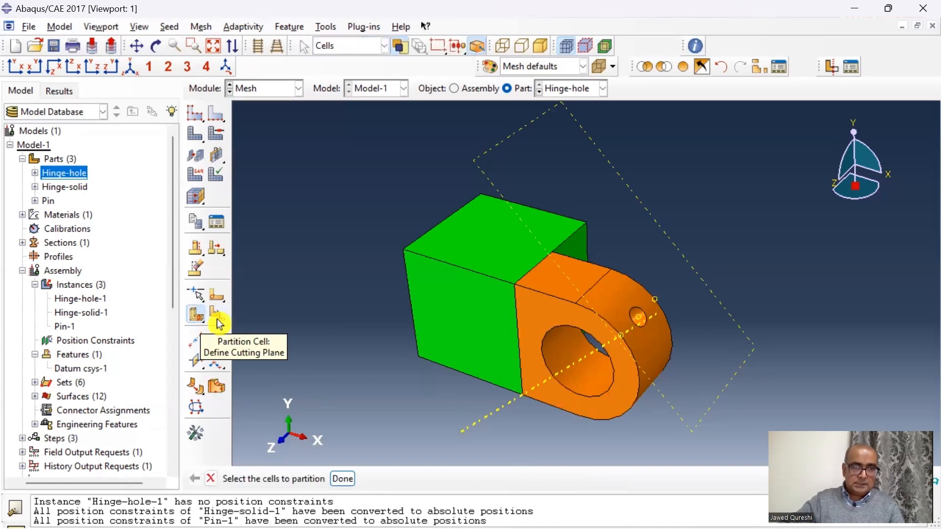
{"action": "left_click", "coordinate": [626, 415]}
{"action": "left_click", "coordinate": [343, 480]}
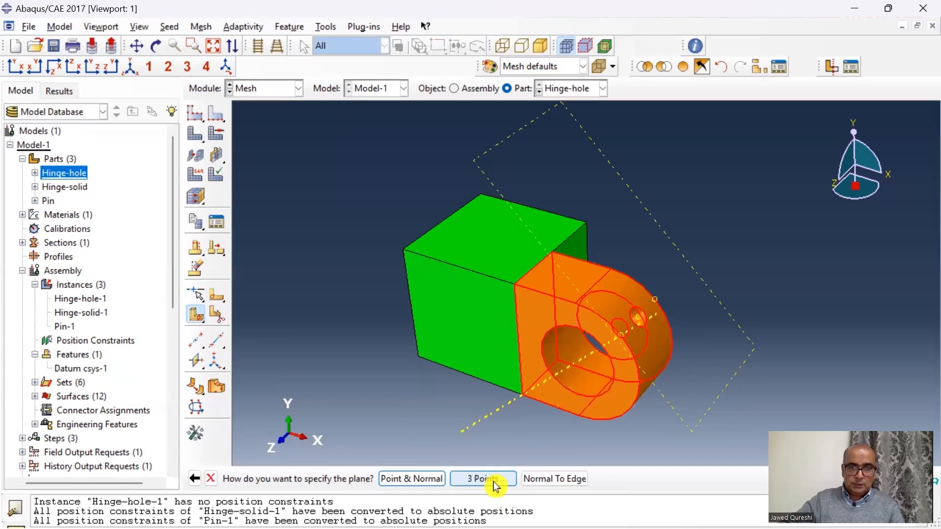
{"action": "left_click", "coordinate": [495, 485]}
{"action": "left_click", "coordinate": [611, 269]}
{"action": "left_click", "coordinate": [575, 304]}
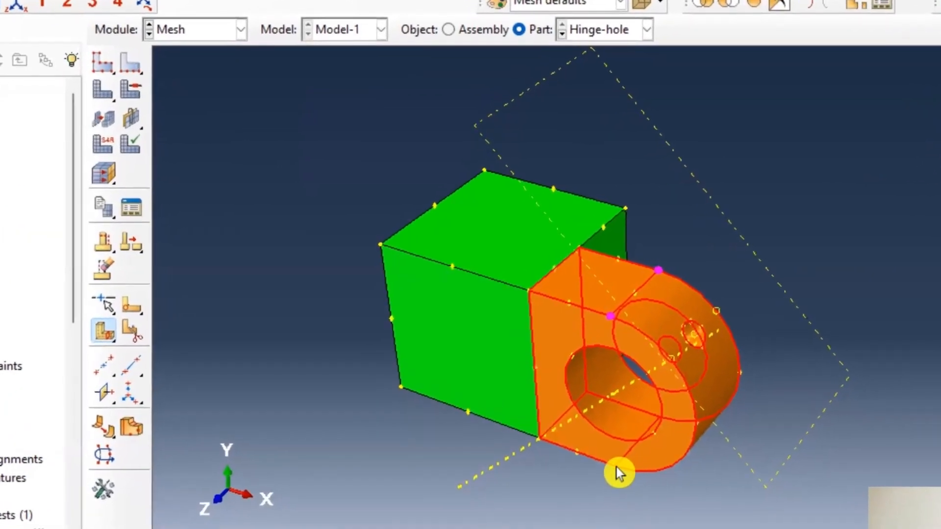
{"action": "left_click", "coordinate": [617, 465]}
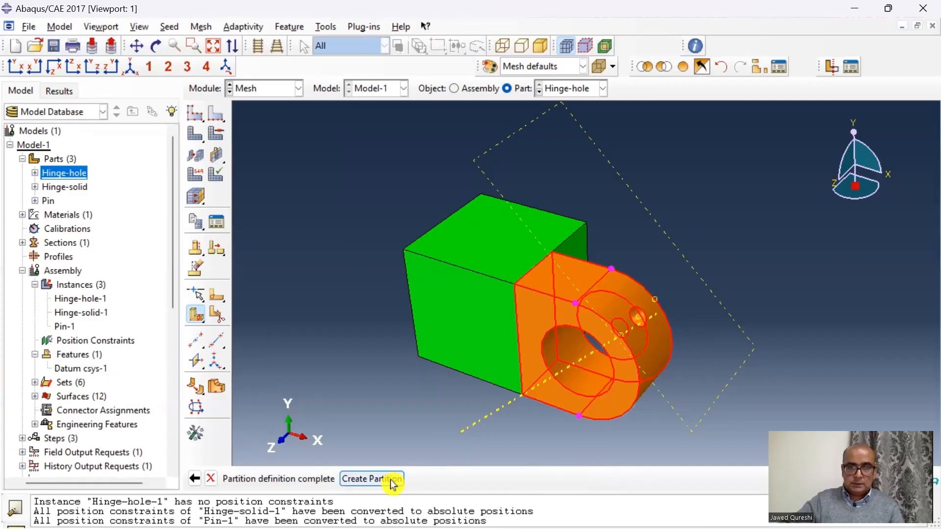
{"action": "left_click", "coordinate": [372, 479]}
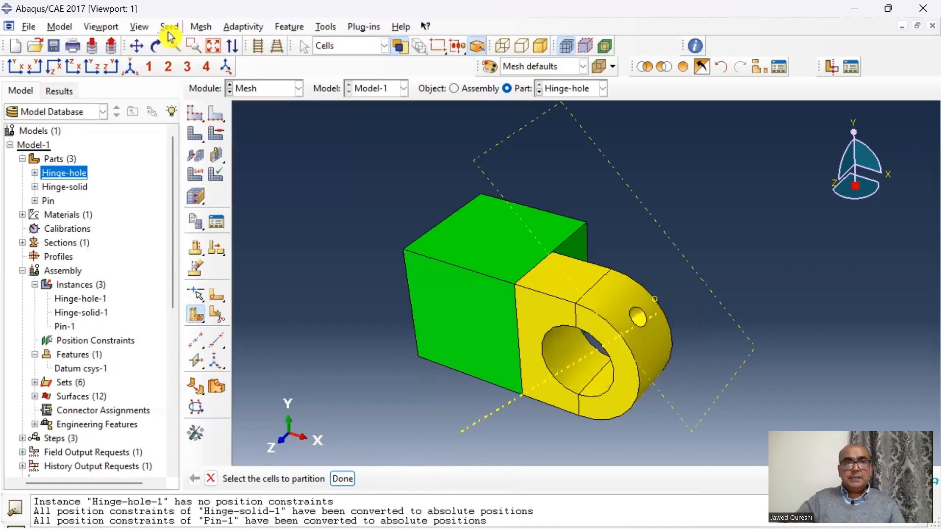
Assign Hex element shape with the Structured technique to the cubic block of the Hinge-hole part.
{"action": "left_click", "coordinate": [201, 26]}
{"action": "left_click", "coordinate": [249, 48]}
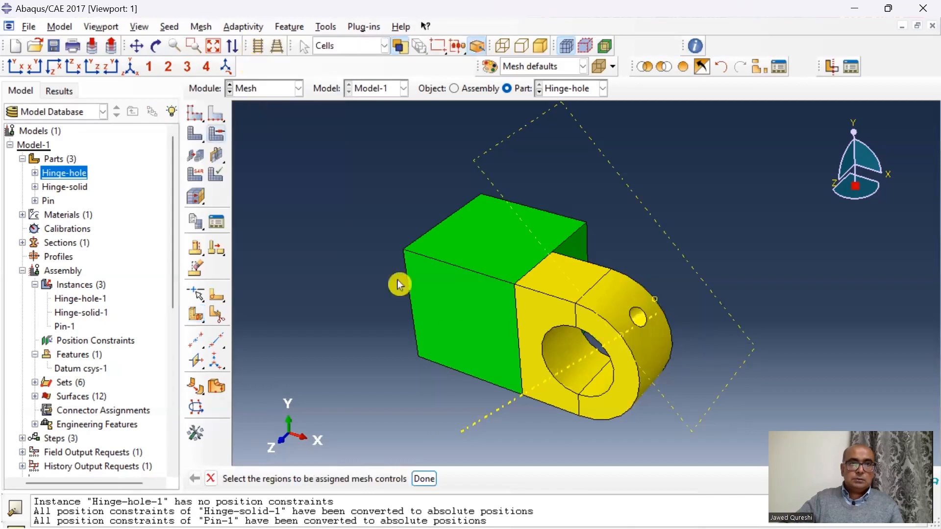
{"action": "left_click", "coordinate": [396, 249]}
{"action": "left_click", "coordinate": [424, 480]}
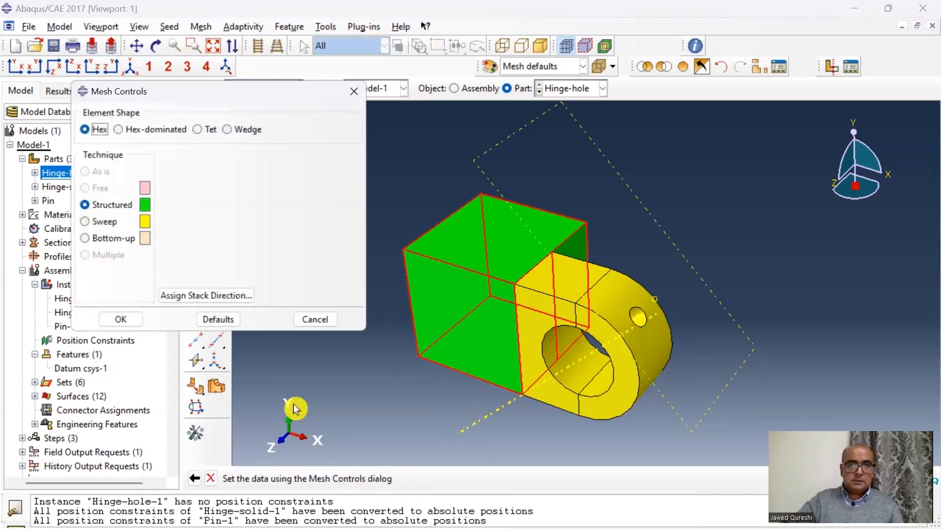
{"action": "left_click", "coordinate": [126, 325]}
Assign Hex swept mesh controls with the Medial axis algorithm and minimized mesh transition to the Hinge-hole lug.
{"action": "left_click", "coordinate": [577, 396]}
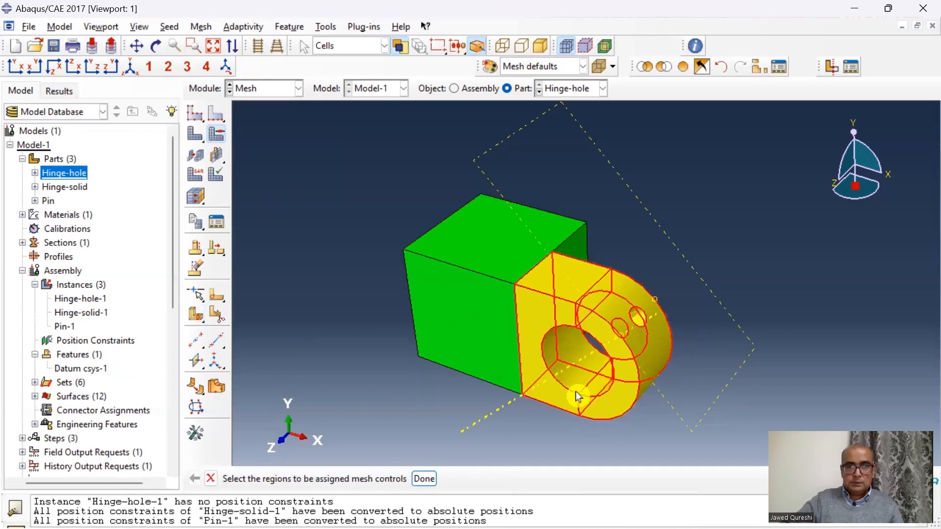
{"action": "left_click", "coordinate": [424, 478]}
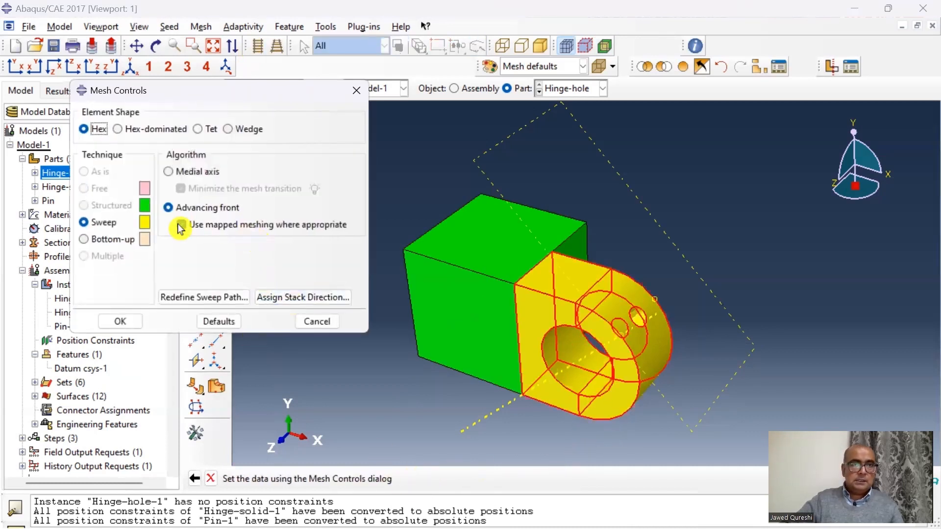
{"action": "left_click", "coordinate": [181, 227]}
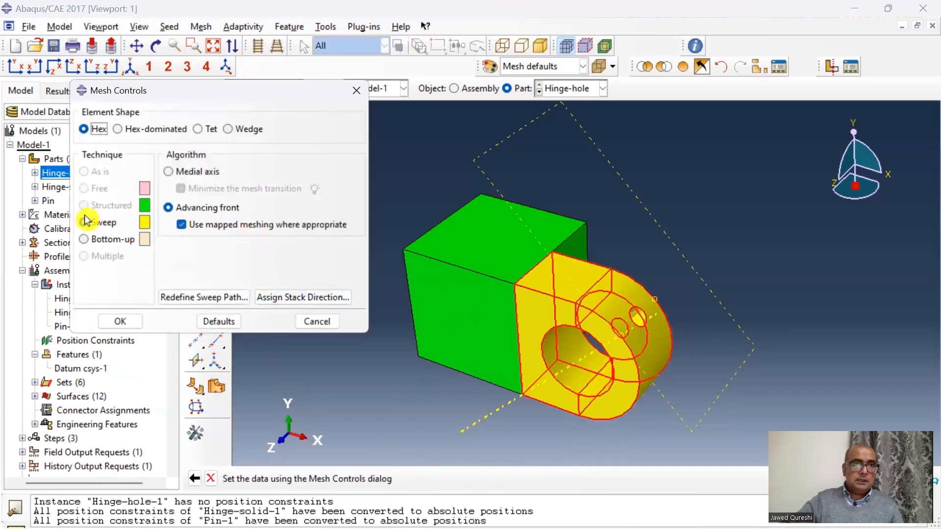
{"action": "left_click", "coordinate": [169, 173]}
{"action": "left_click", "coordinate": [120, 321]}
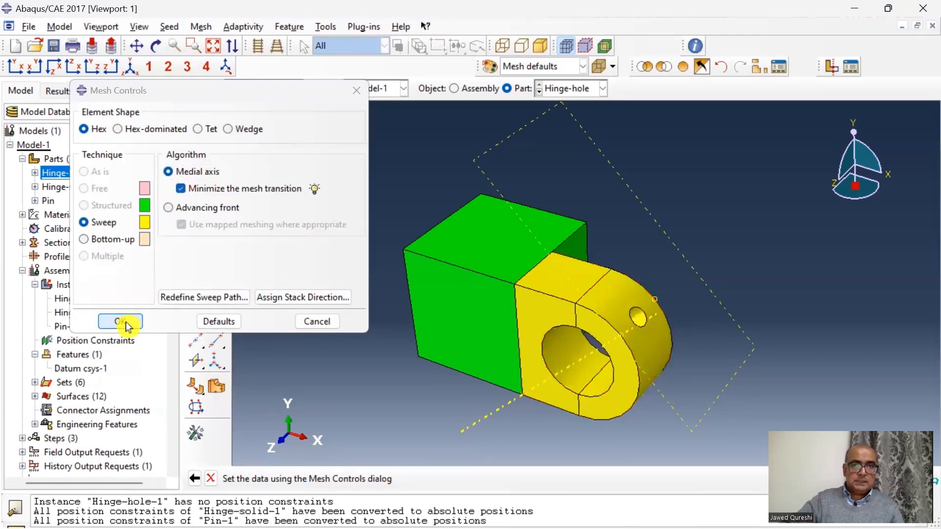
Assign the Standard linear 3D Stress element type C3D8R with reduced integration to the whole Hinge-hole part.
{"action": "left_click", "coordinate": [204, 26]}
{"action": "left_click", "coordinate": [243, 74]}
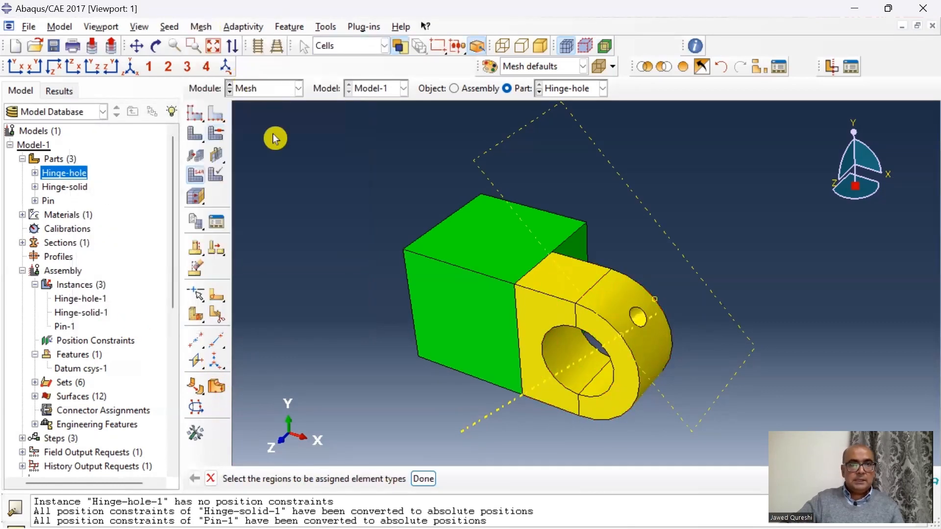
{"action": "left_click_drag", "start_coordinate": [272, 135], "coordinate": [666, 467]}
{"action": "left_click", "coordinate": [424, 479]}
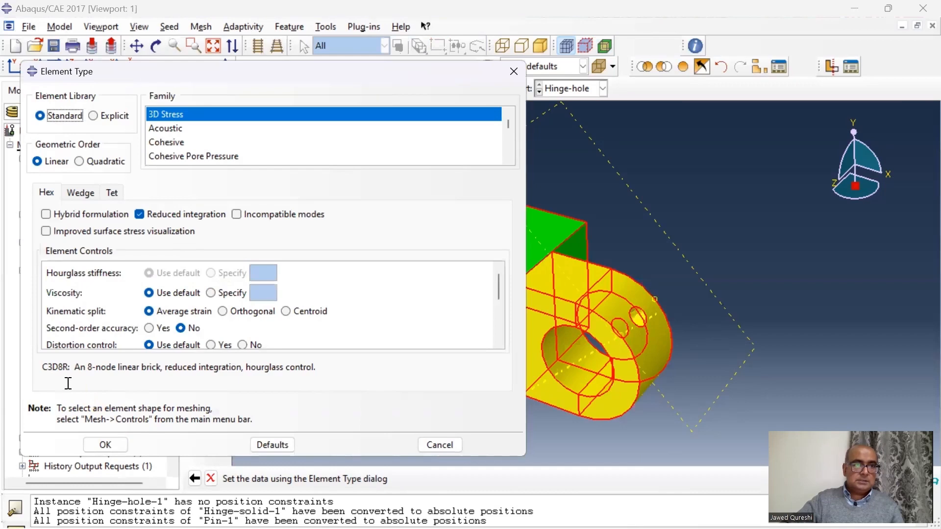
{"action": "left_click", "coordinate": [111, 446]}
Seed the Hinge-hole part with an approximate global size of 0.006, keeping curvature control at 0.1.
{"action": "left_click", "coordinate": [169, 27]}
{"action": "left_click", "coordinate": [179, 43]}
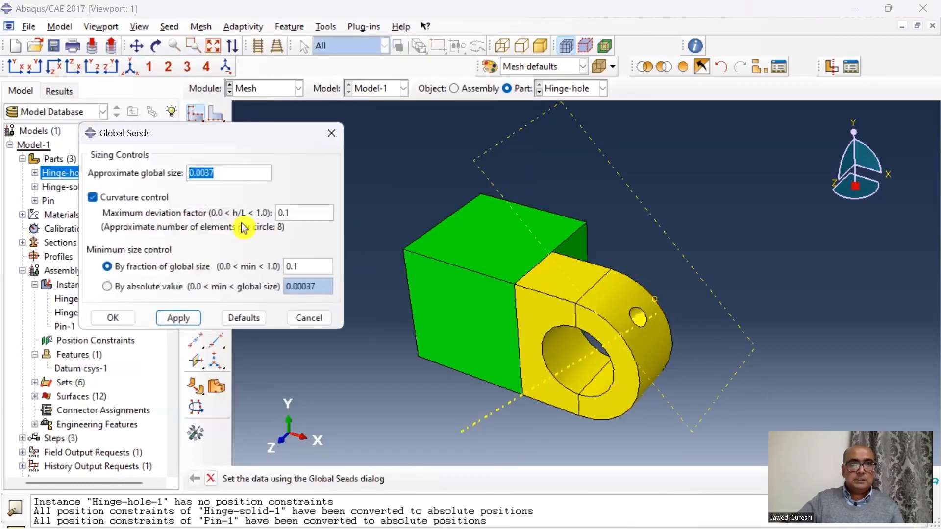
{"action": "type", "text": "0.00"}
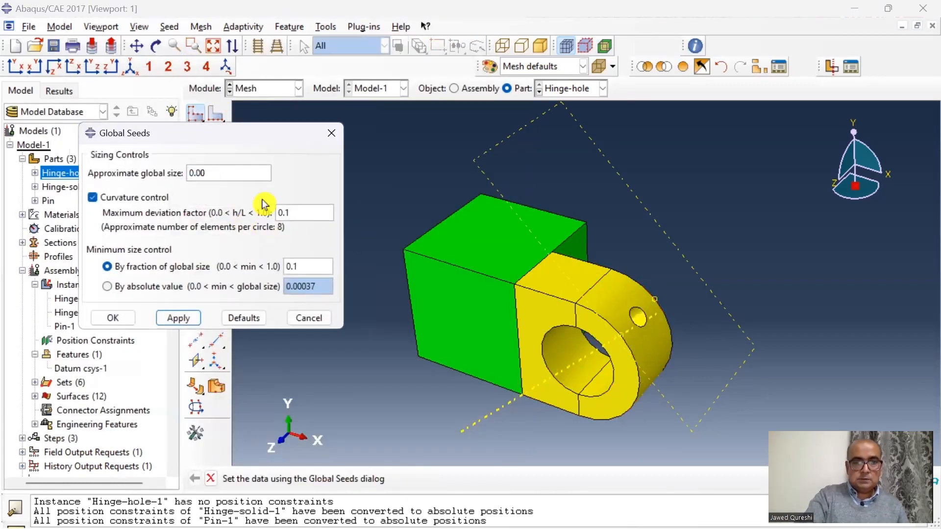
{"action": "type", "text": "6"}
{"action": "left_click", "coordinate": [178, 318]}
{"action": "left_click", "coordinate": [114, 318]}
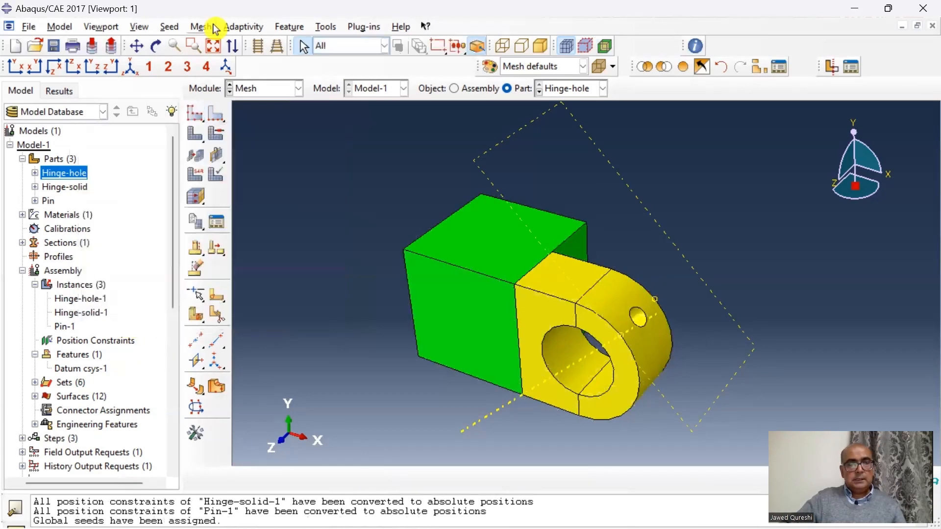
Generate the mesh on the Hinge-hole part.
{"action": "left_click", "coordinate": [201, 26]}
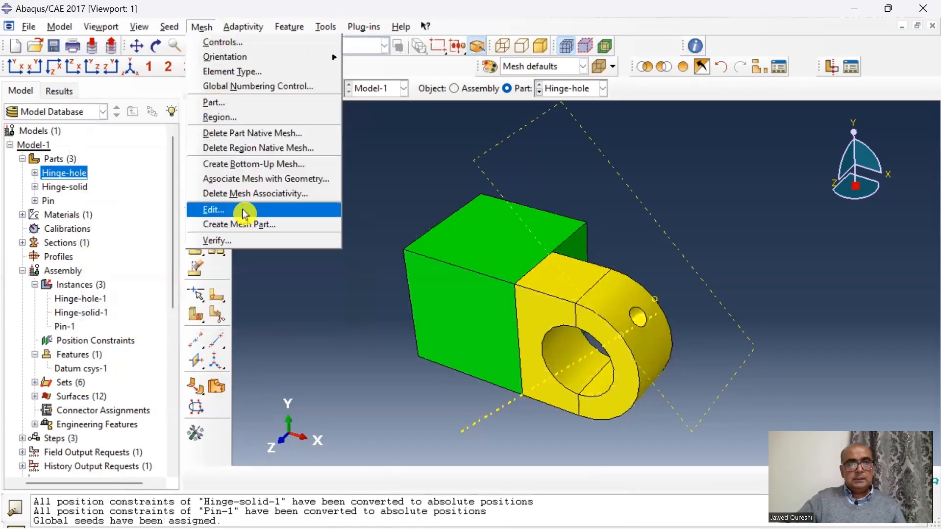
{"action": "left_click", "coordinate": [286, 103]}
{"action": "left_click", "coordinate": [318, 479]}
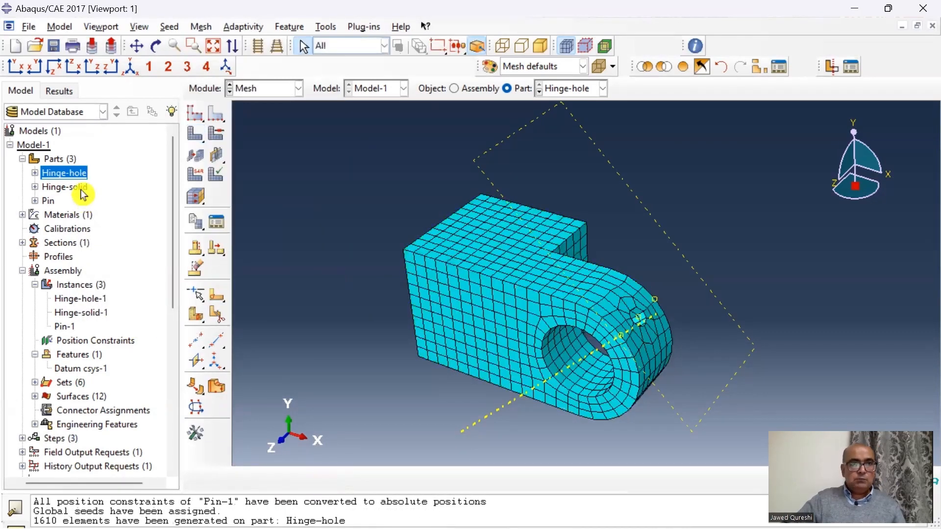
Display the Hinge-solid part and assign structured mesh controls to its cubic block.
{"action": "double_click", "coordinate": [81, 189]}
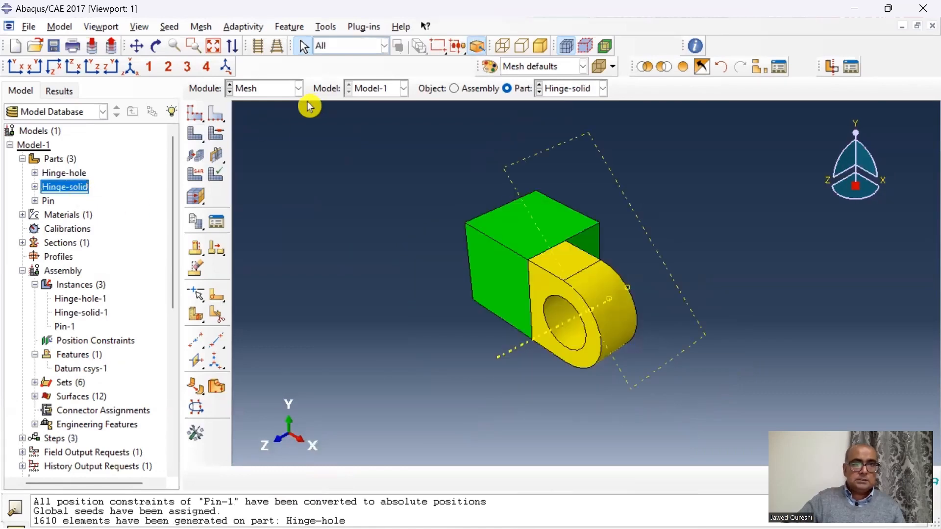
{"action": "scroll", "coordinate": [319, 157], "scroll_direction": "down", "scroll_amount": 2}
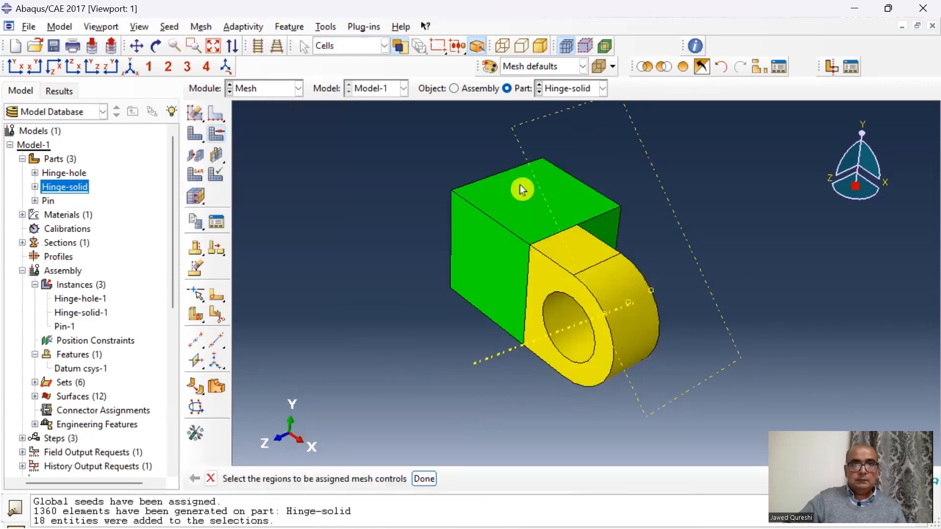
{"action": "left_click", "coordinate": [438, 180]}
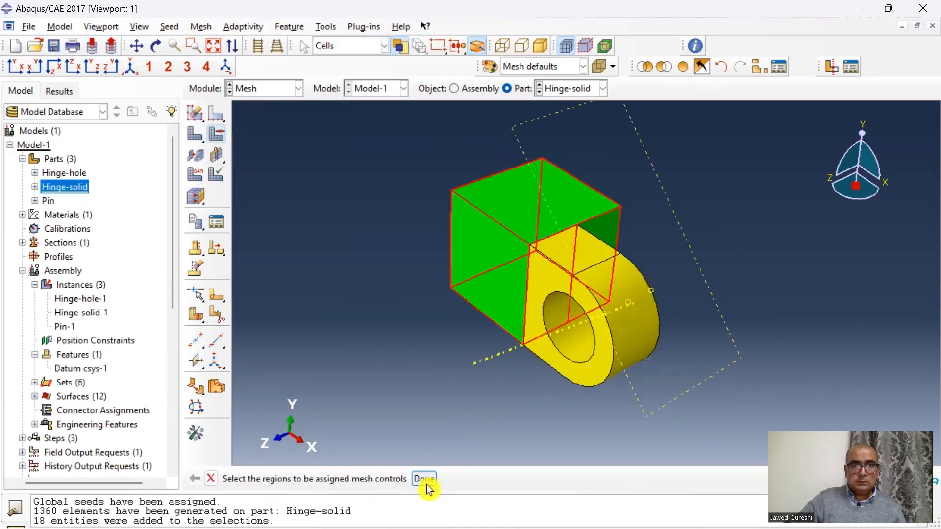
{"action": "left_click", "coordinate": [424, 479]}
{"action": "left_click", "coordinate": [122, 321]}
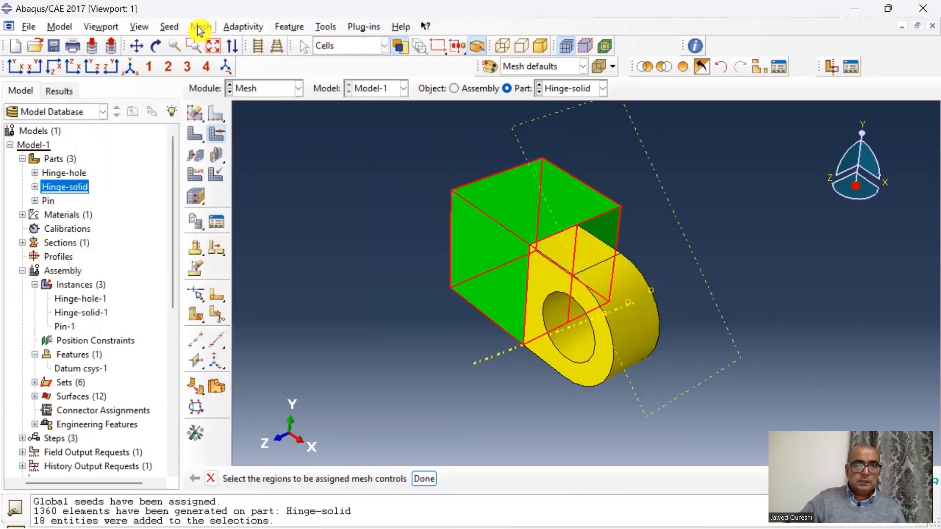
Assign Hex swept mesh controls with the Medial axis algorithm and minimized mesh transition to the Hinge-solid lug.
{"action": "left_click", "coordinate": [200, 27]}
{"action": "left_click", "coordinate": [210, 44]}
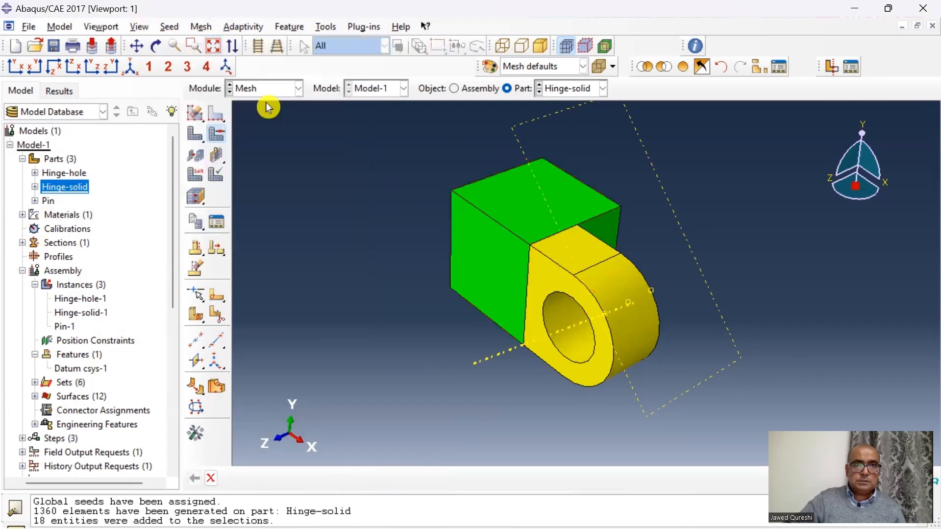
{"action": "left_click", "coordinate": [608, 357]}
{"action": "left_click", "coordinate": [425, 482]}
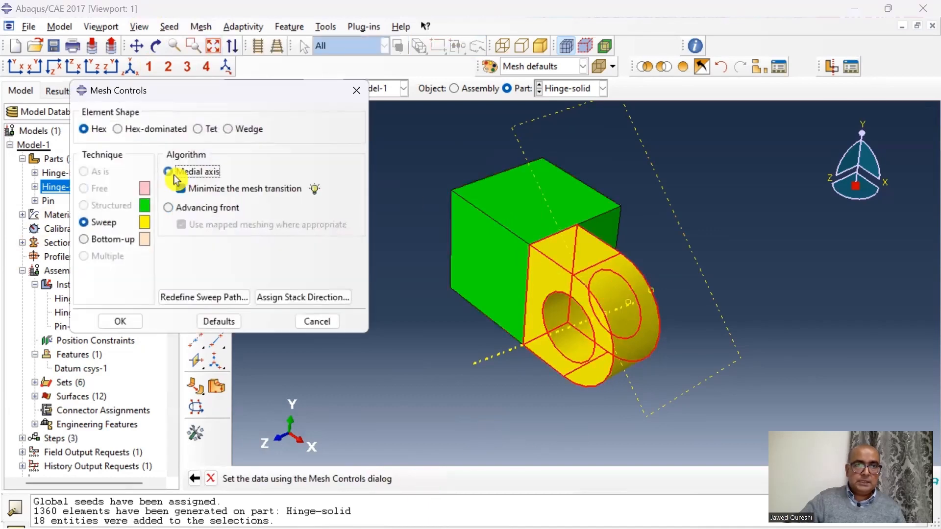
{"action": "left_click", "coordinate": [121, 321]}
Assign the Standard linear 3D Stress element type C3D8R with reduced integration to the whole Hinge-solid part.
{"action": "left_click", "coordinate": [201, 26]}
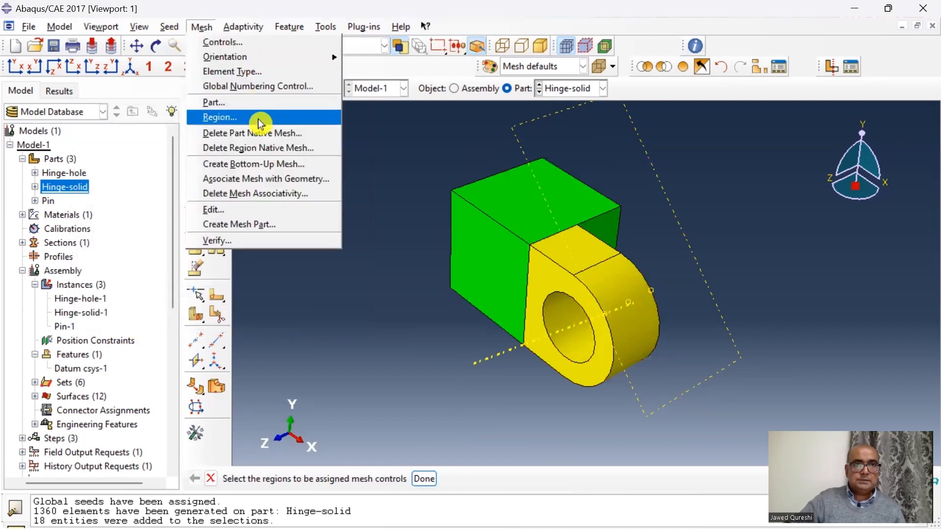
{"action": "left_click", "coordinate": [231, 70]}
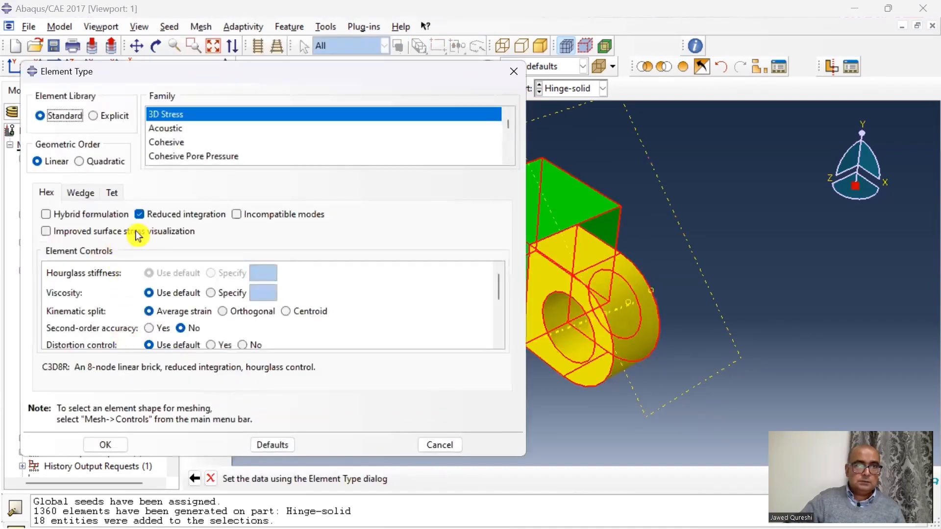
{"action": "left_click", "coordinate": [105, 445]}
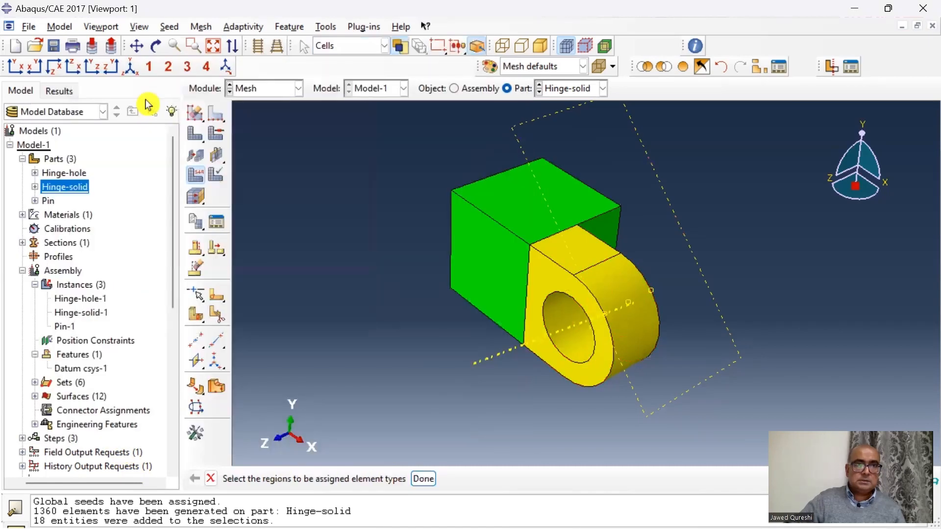
Seed the Hinge-solid part with an approximate global size of 0.004.
{"action": "left_click", "coordinate": [169, 27]}
{"action": "left_click", "coordinate": [182, 44]}
{"action": "type", "text": "0.0"}
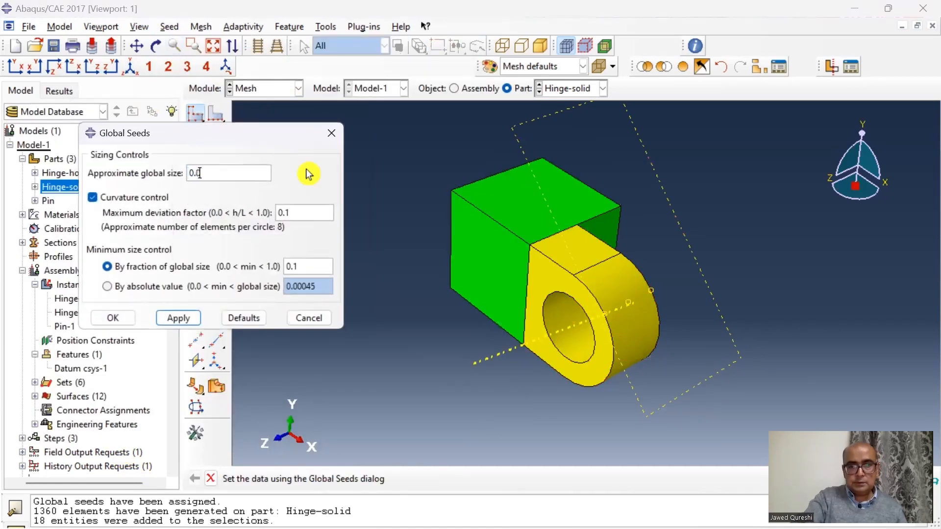
{"action": "type", "text": "04"}
{"action": "left_click", "coordinate": [115, 319]}
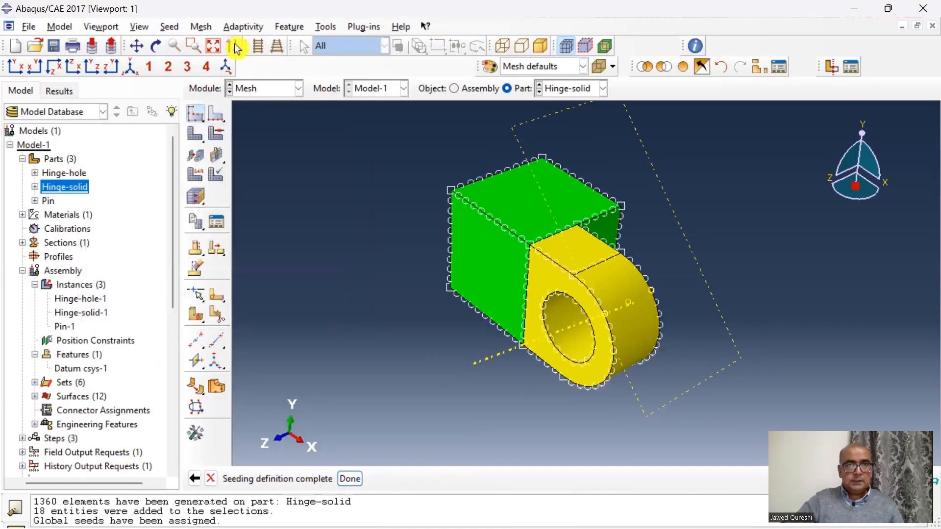
Generate the mesh on the Hinge-solid part.
{"action": "left_click", "coordinate": [201, 26]}
{"action": "left_click", "coordinate": [254, 100]}
{"action": "left_click", "coordinate": [323, 478]}
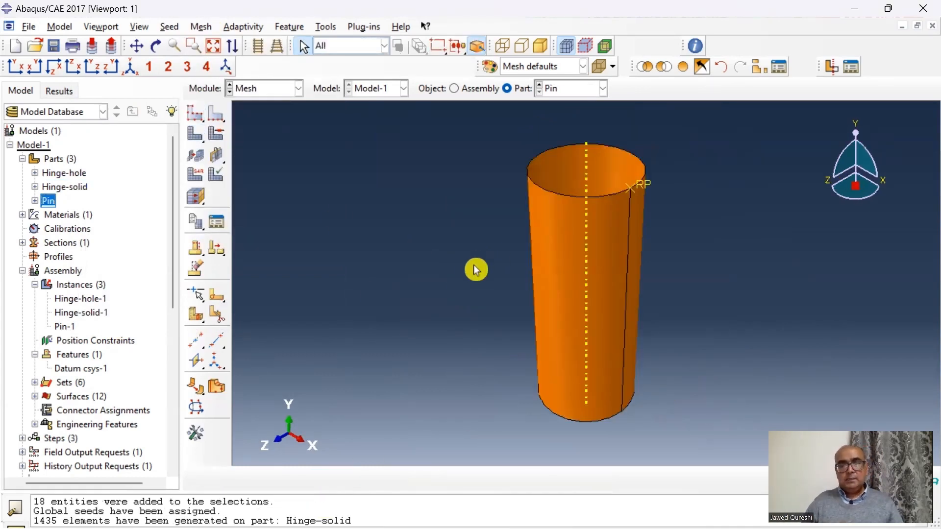
Create a full-analysis job named PullHinge for Model-1 with the description "Hinge Tutorial".
{"action": "scroll", "coordinate": [68, 304], "scroll_direction": "down", "scroll_amount": 6}
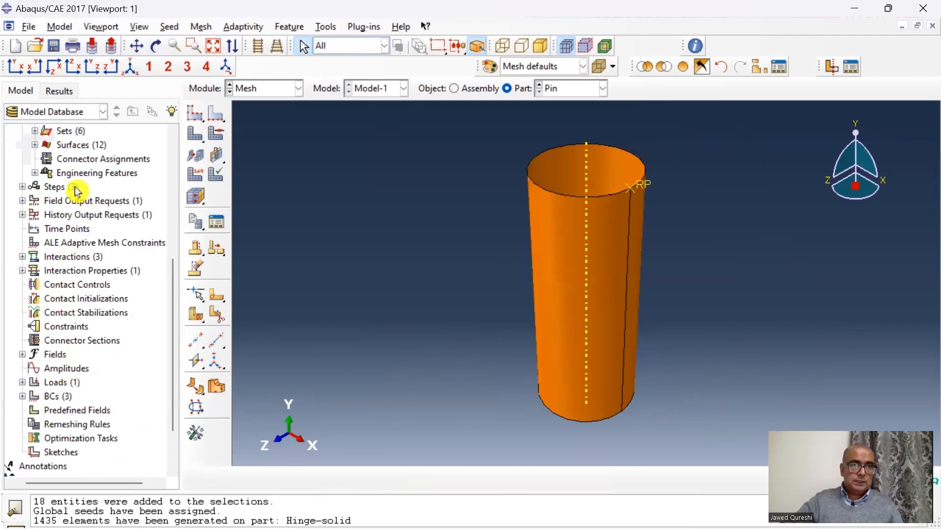
{"action": "scroll", "coordinate": [76, 192], "scroll_direction": "up", "scroll_amount": 1}
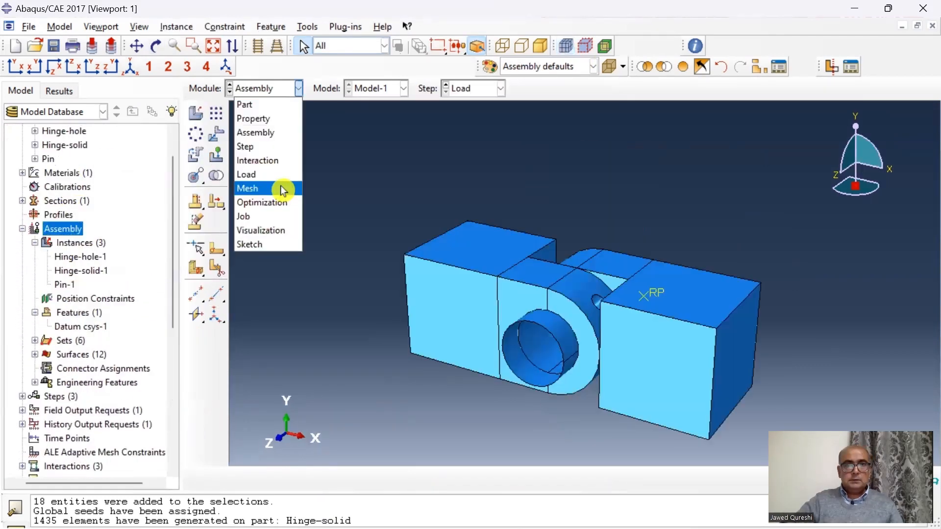
{"action": "left_click", "coordinate": [269, 187]}
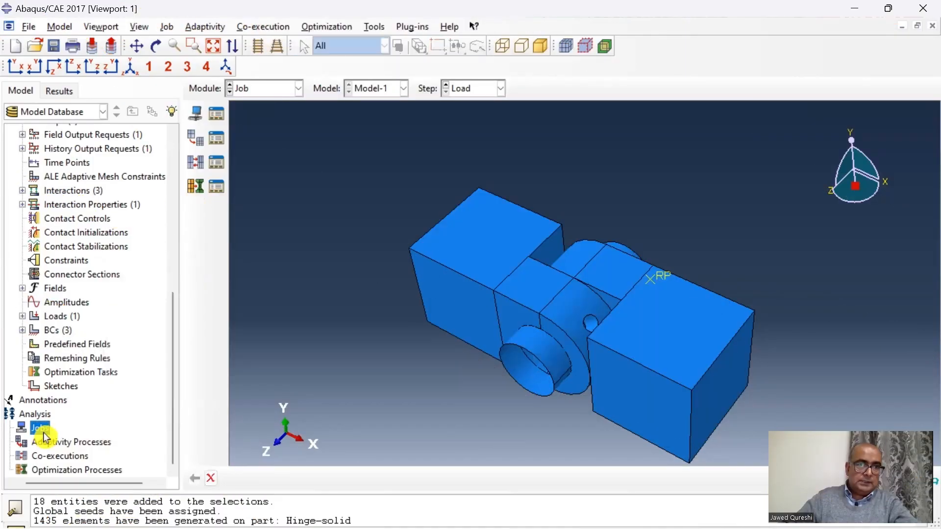
{"action": "double_click", "coordinate": [42, 429]}
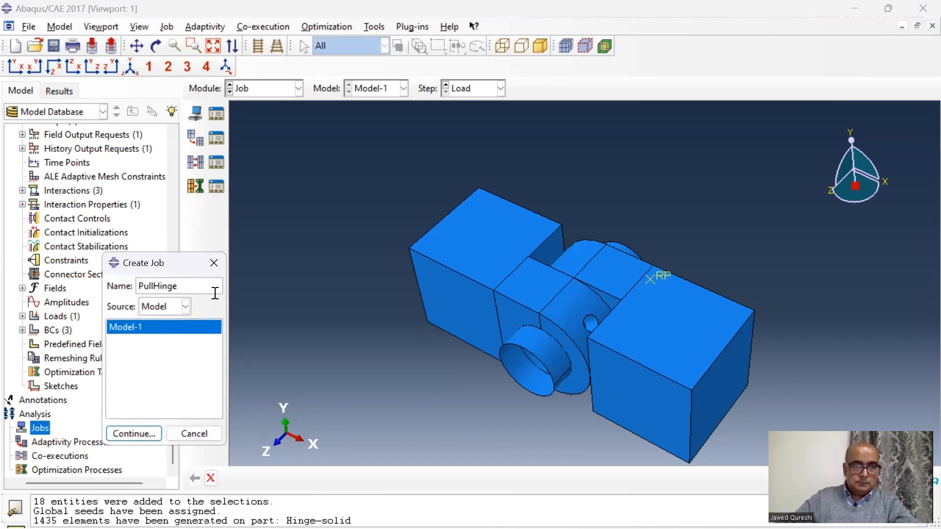
{"action": "key", "text": "Return"}
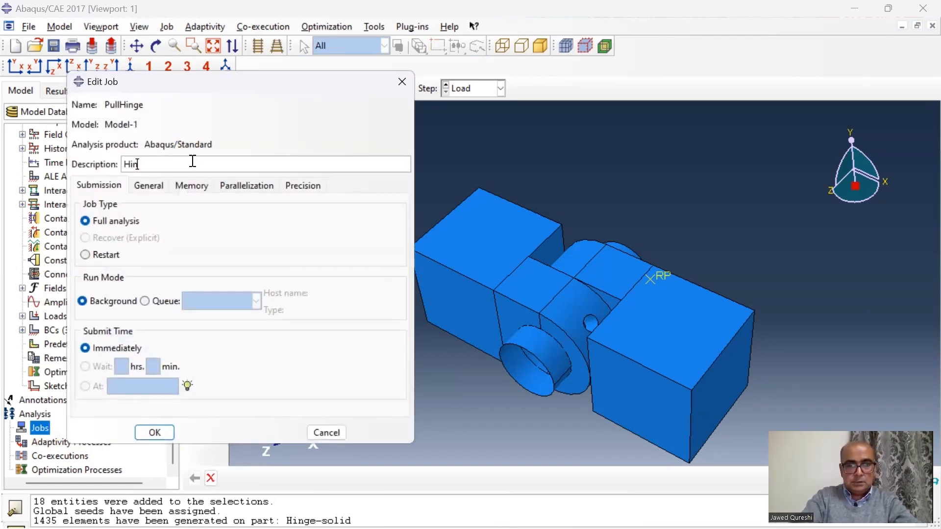
{"action": "type", "text": "Hinge Tut"}
{"action": "key", "text": "Return"}
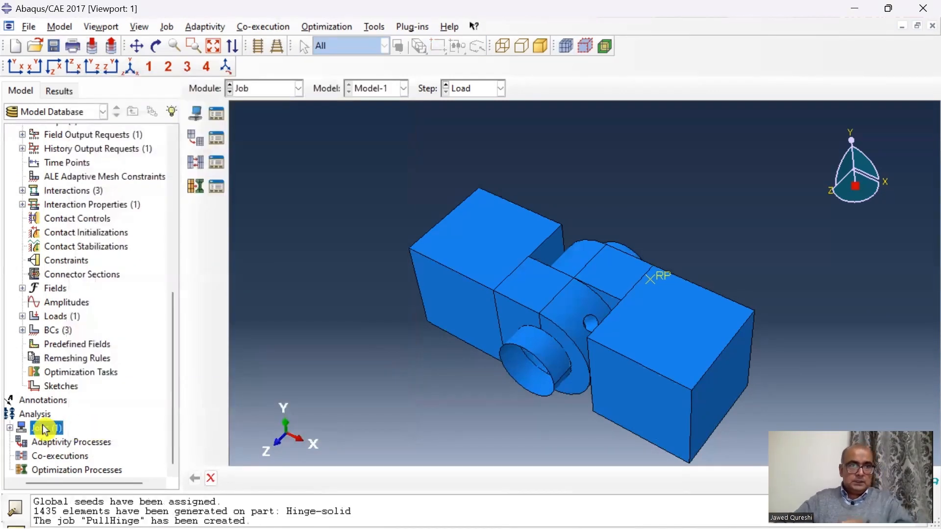
Submit the PullHinge job for analysis.
{"action": "left_click", "coordinate": [10, 428]}
{"action": "right_click", "coordinate": [54, 428]}
{"action": "left_click", "coordinate": [110, 446]}
Monitor the PullHinge job and review its increments through both analysis steps.
{"action": "right_click", "coordinate": [104, 428]}
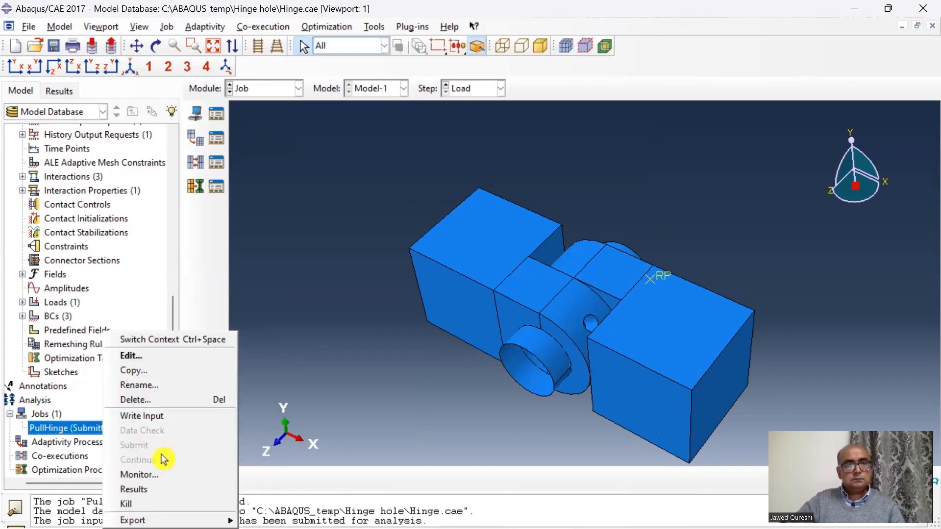
{"action": "left_click", "coordinate": [172, 475]}
{"action": "scroll", "coordinate": [446, 196], "scroll_direction": "down", "scroll_amount": 2}
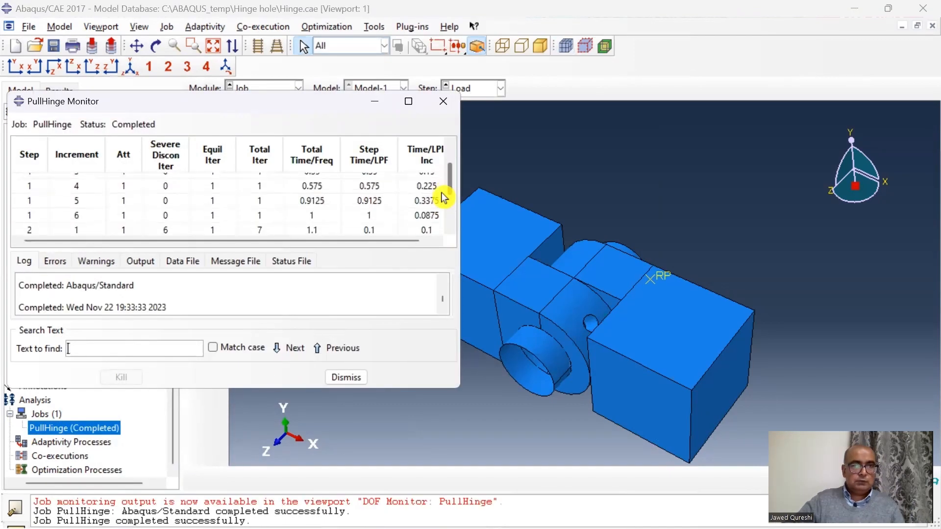
{"action": "scroll", "coordinate": [446, 201], "scroll_direction": "down", "scroll_amount": 3}
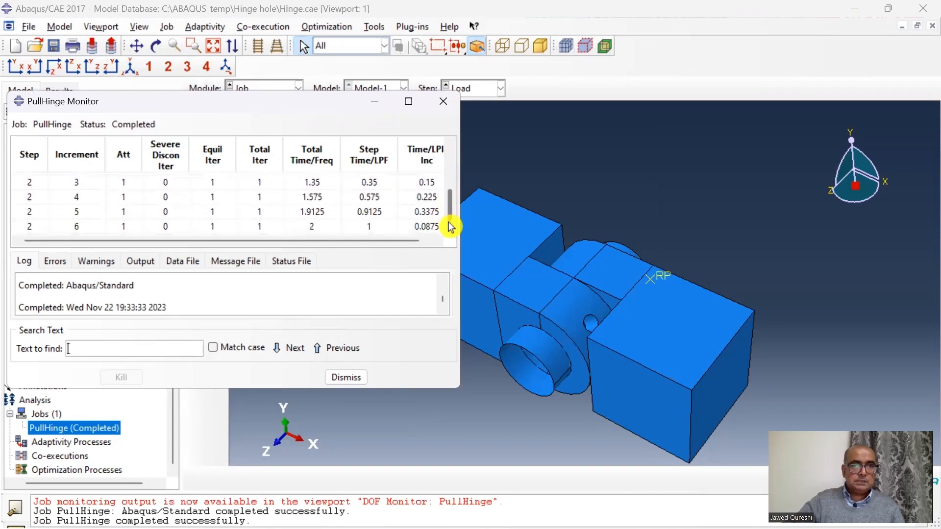
{"action": "left_click", "coordinate": [346, 377]}
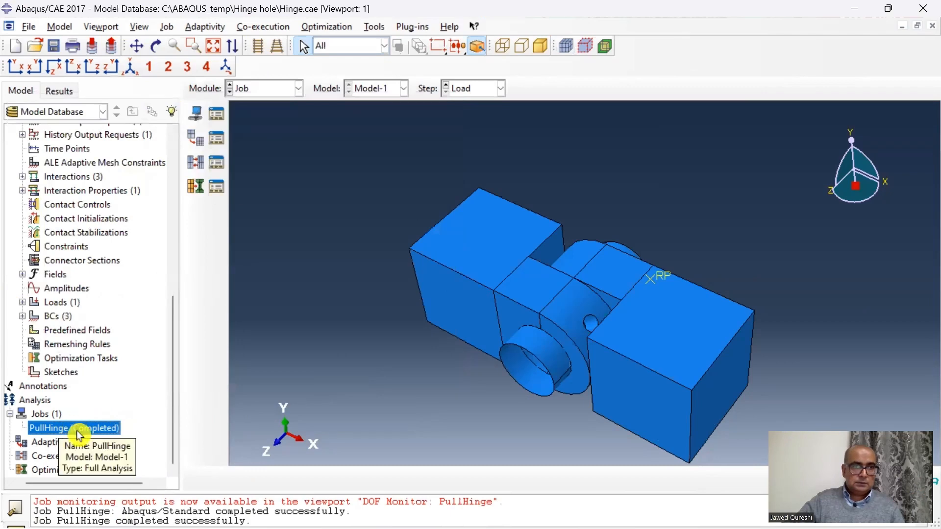
Open the PullHinge results, advance the Mises stress contour to increment 5 of the Load step, and check the common plot options.
{"action": "right_click", "coordinate": [78, 435]}
{"action": "left_click", "coordinate": [151, 489]}
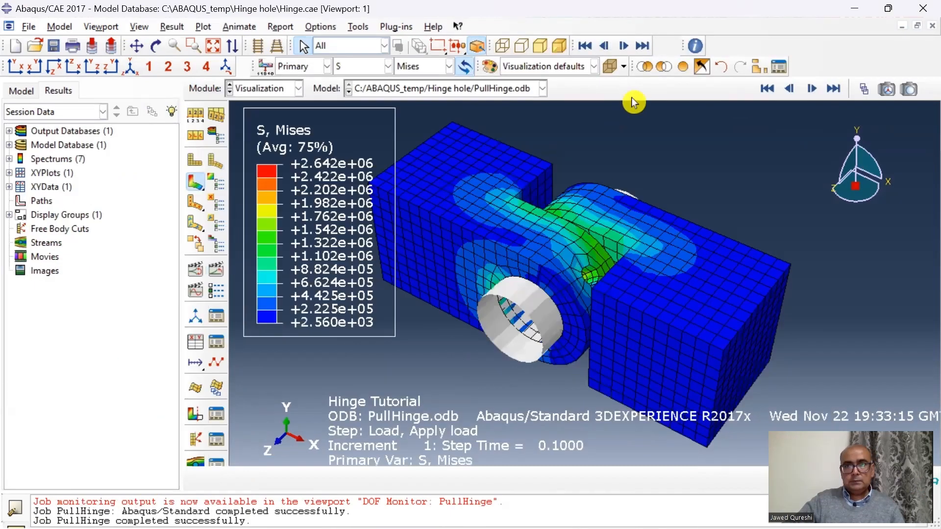
{"action": "left_click", "coordinate": [812, 88]}
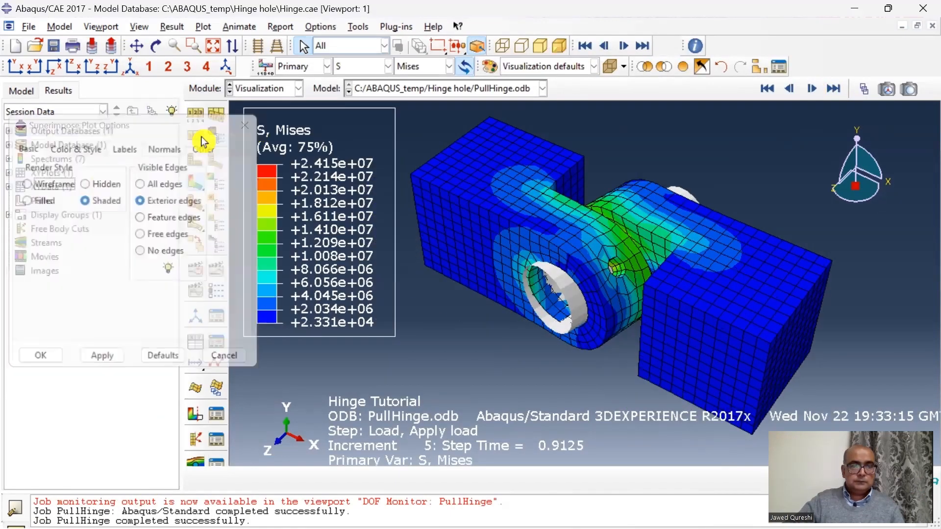
{"action": "left_click", "coordinate": [196, 120]}
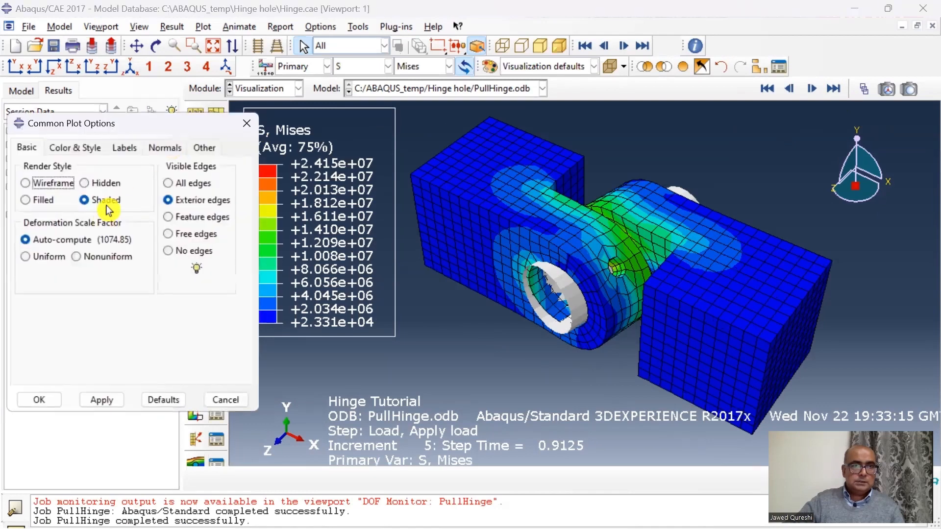
{"action": "left_click", "coordinate": [48, 407]}
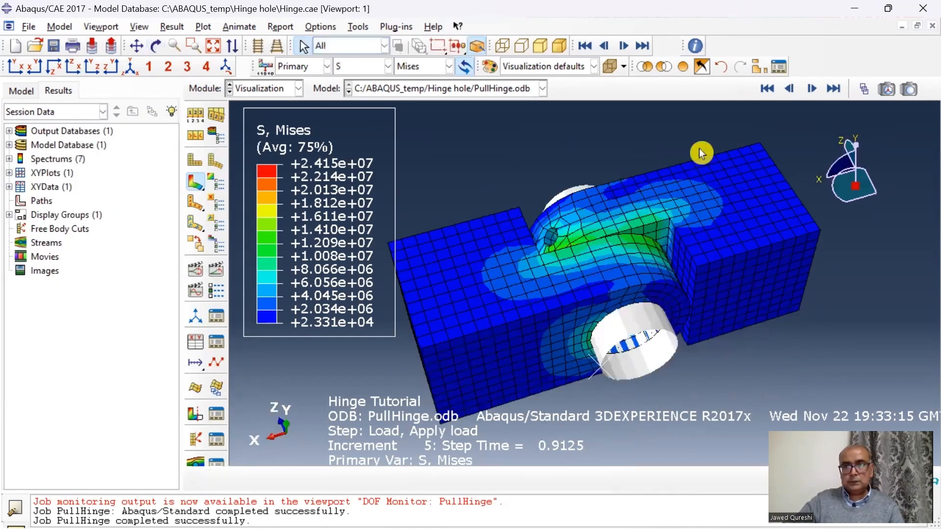
Replace the viewport contents with a display group showing only the HINGE-HOLE-1 part instance.
{"action": "left_click", "coordinate": [757, 67]}
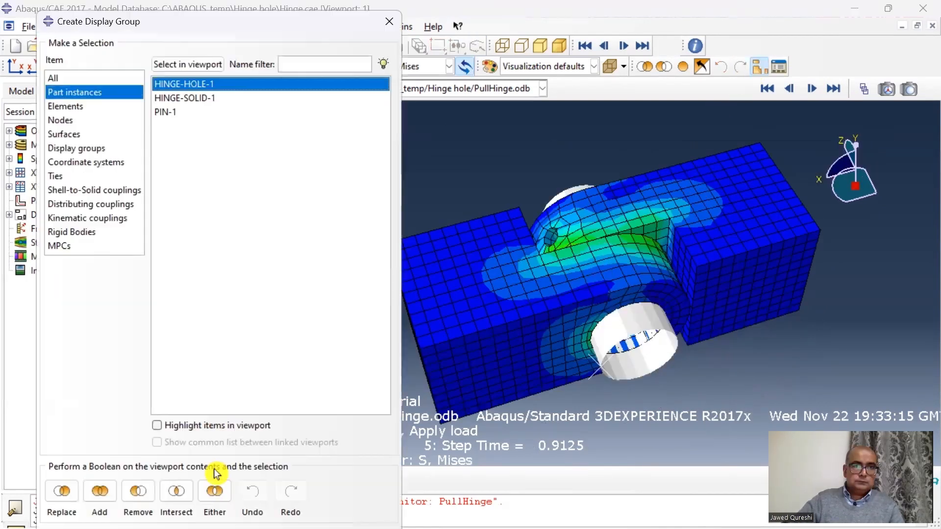
{"action": "left_click", "coordinate": [62, 492]}
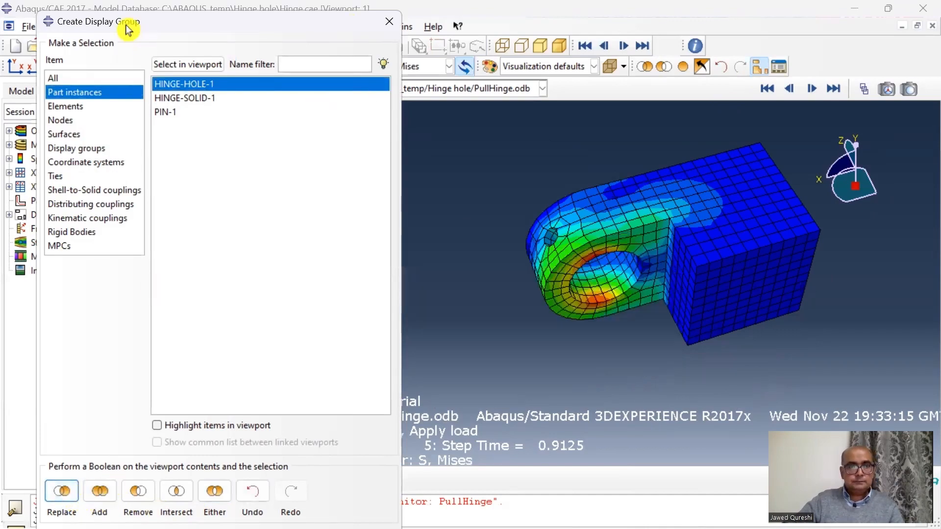